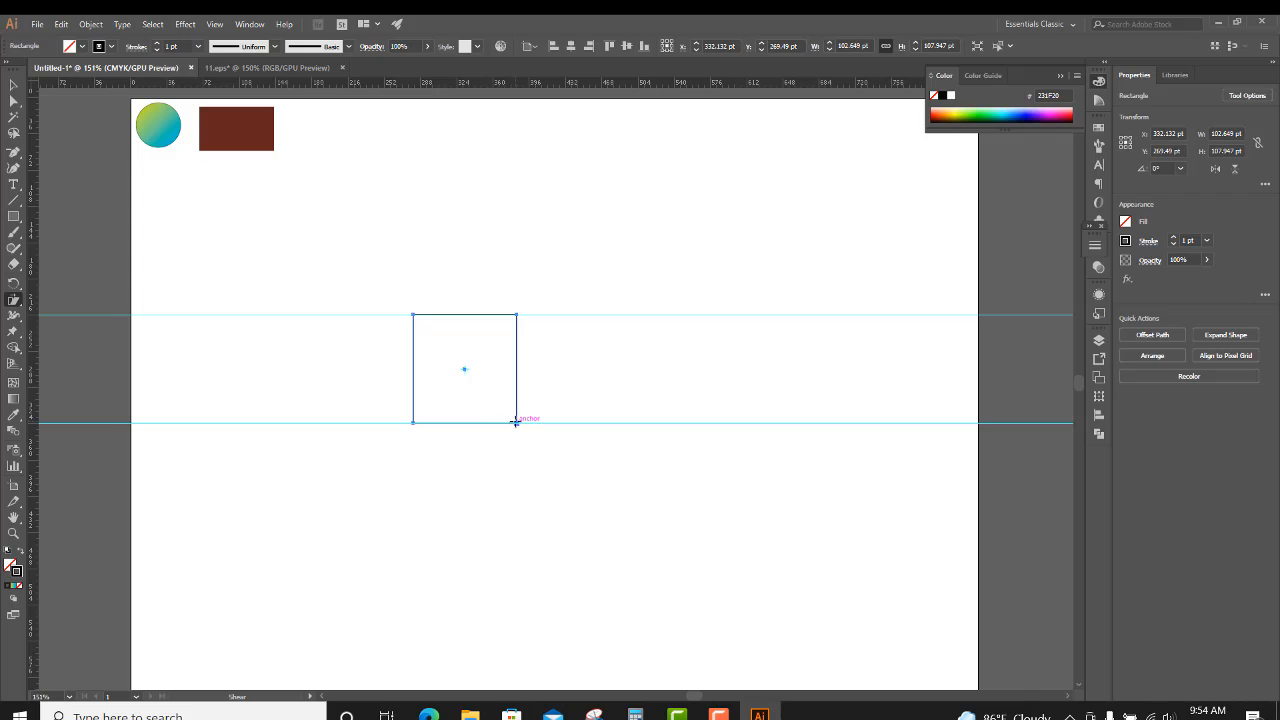
- Shear the rectangle between the guides into a parallelogram about 189 pt wide with its top shifted left, and paste a copy in front
drag(517, 423, 563, 425)
key(v)
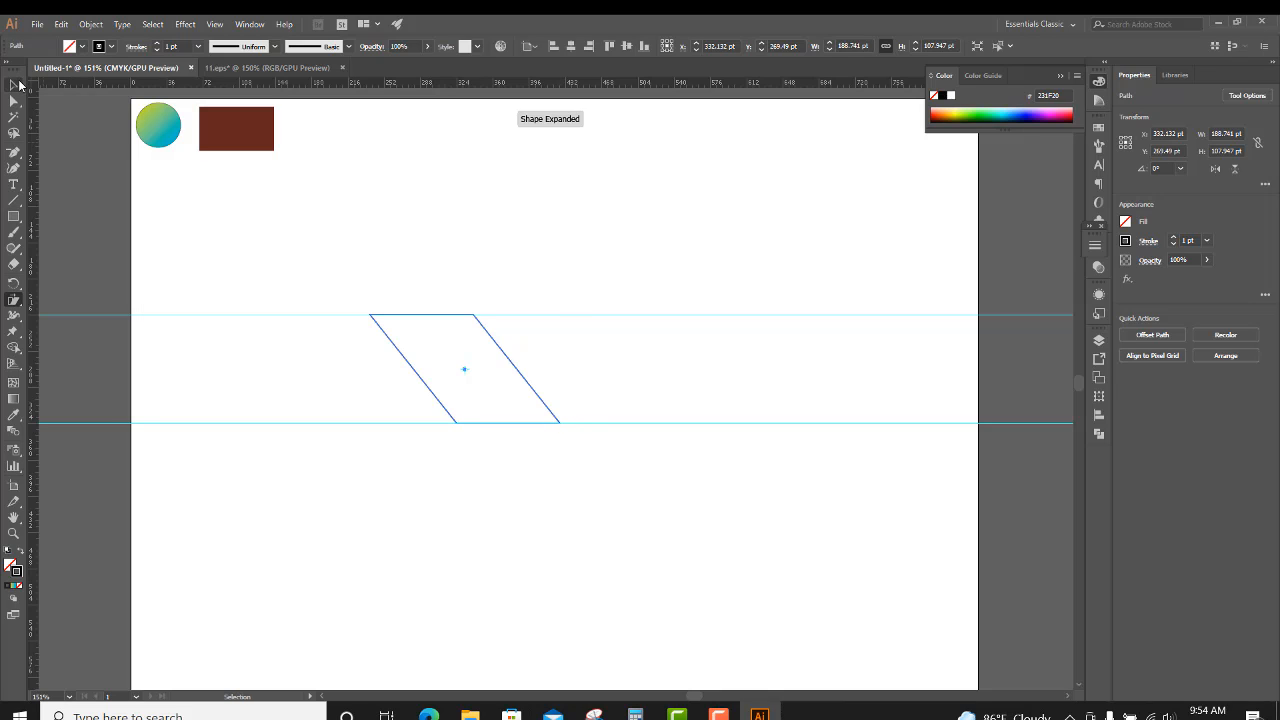
click(61, 26)
click(90, 97)
click(61, 27)
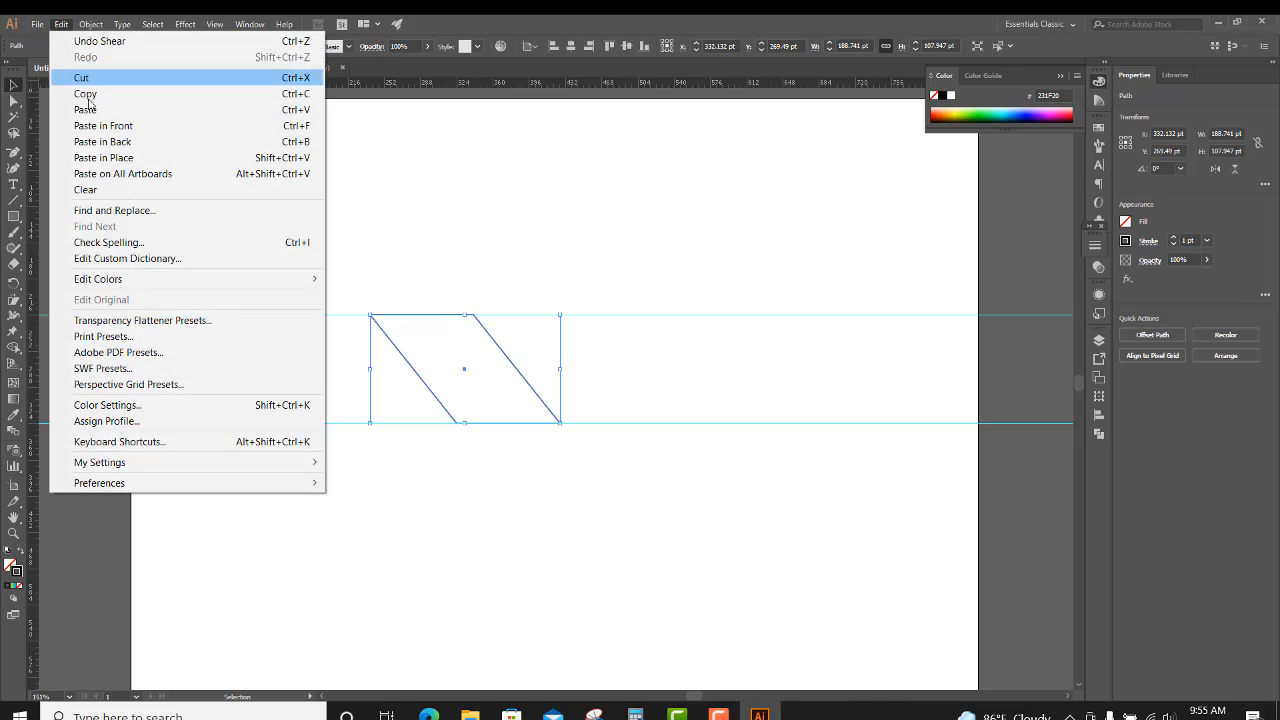
click(103, 125)
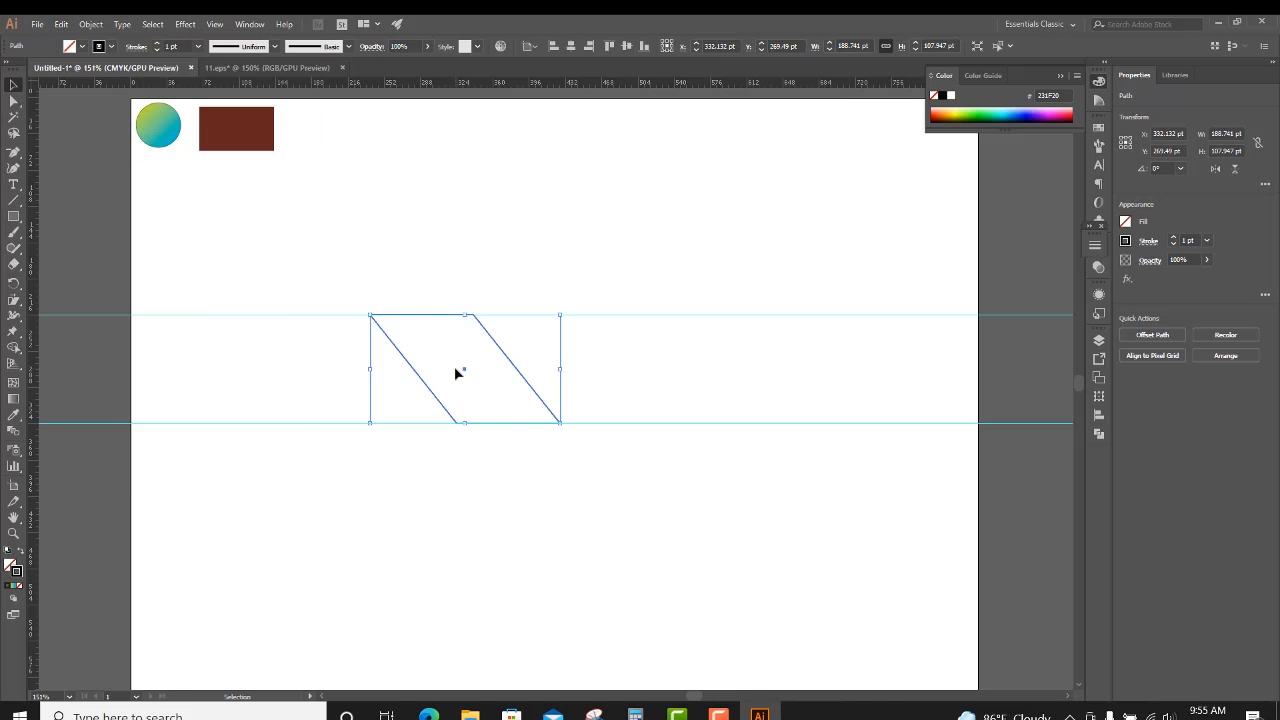
- Reflect the pasted parallelogram copy across the vertical axis
right_click(455, 368)
mouse_move(588, 583)
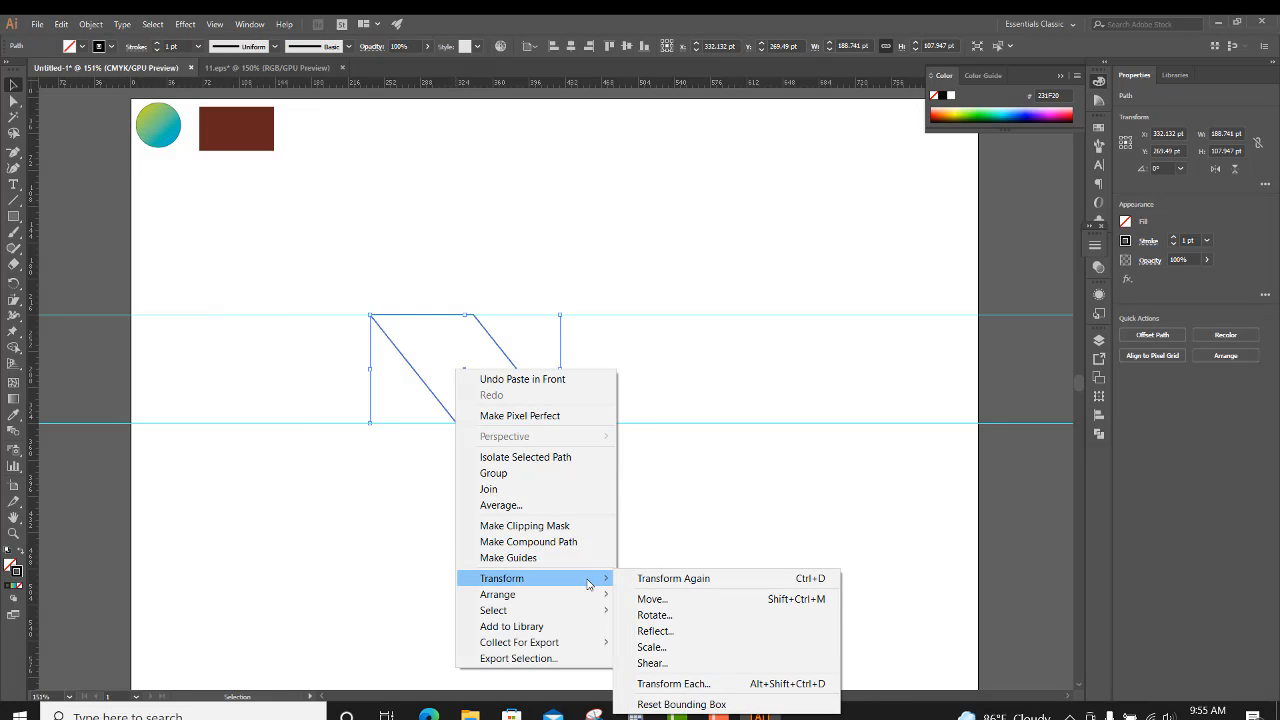
click(733, 631)
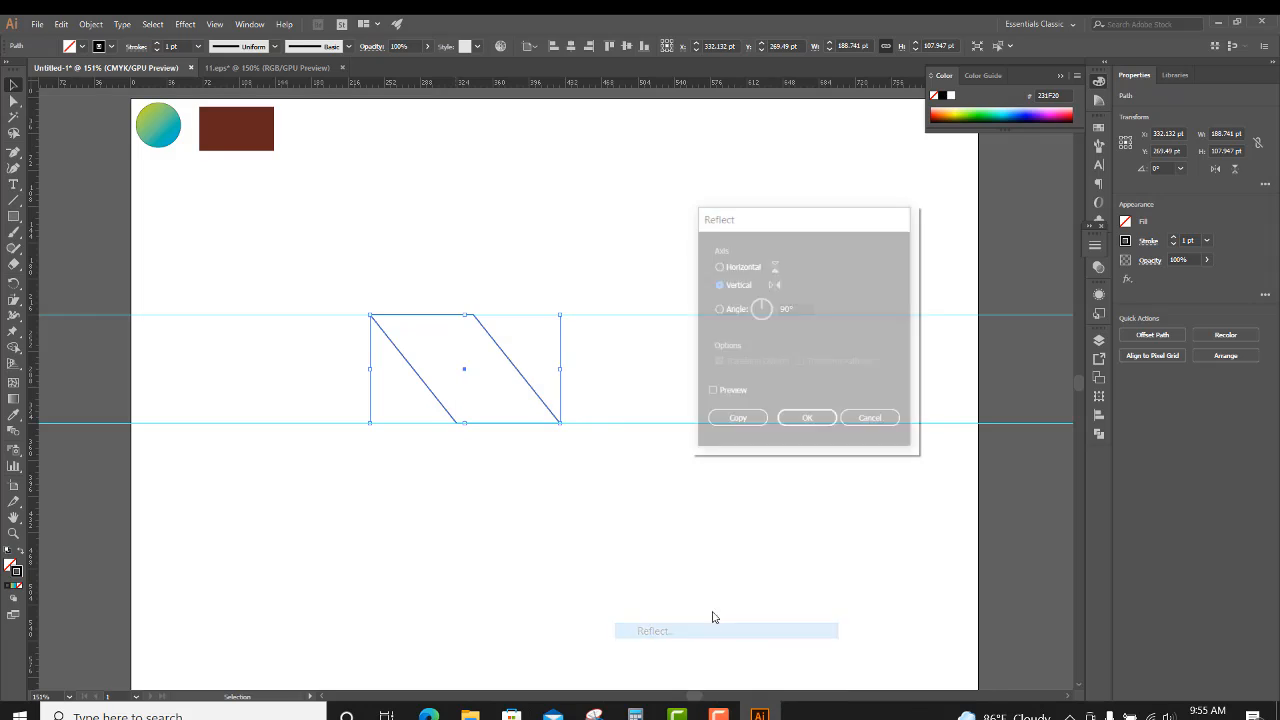
click(808, 421)
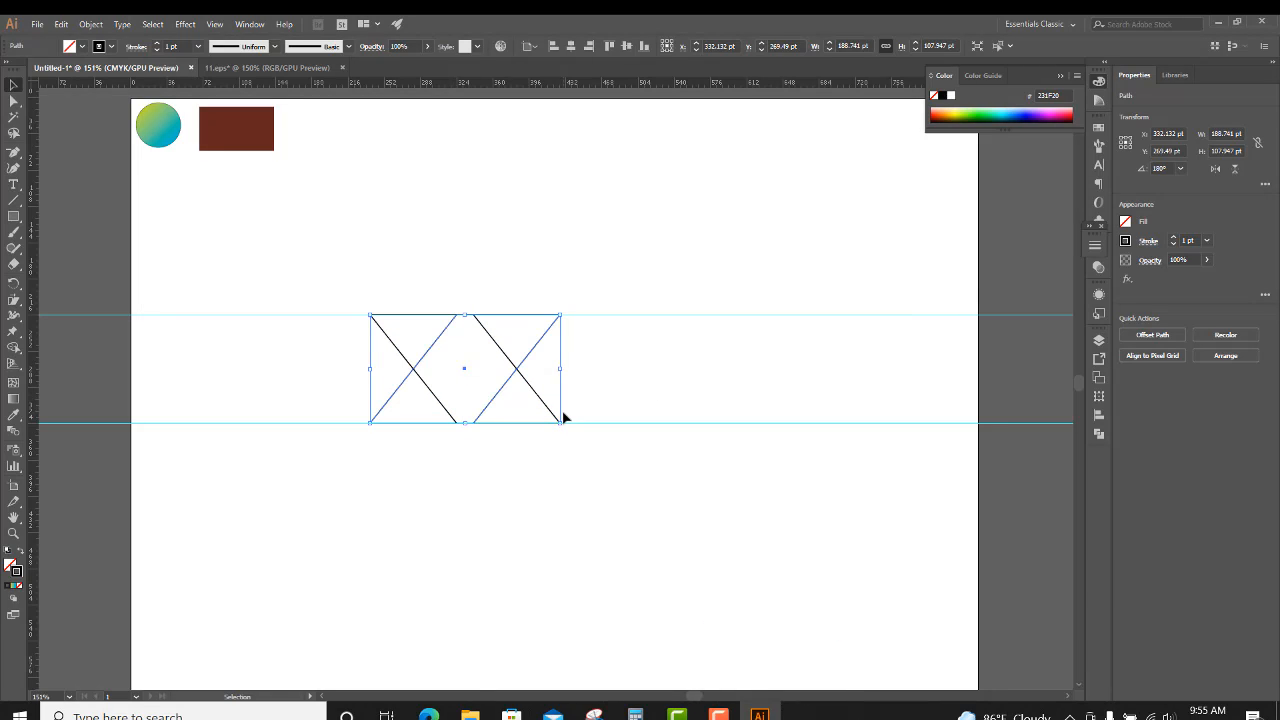
- Move the mirrored parallelogram left to about X 245 pt, lining up its top edge with the original's, and deselect it
key(Left)
key(Left)
key(Left)
key(Left)
key(Left)
key(Left)
key(Left)
key(Left)
key(Left)
key(Left)
key(Left)
key(Left)
key(Left)
key(Left)
key(Left)
key(Left)
key(Left)
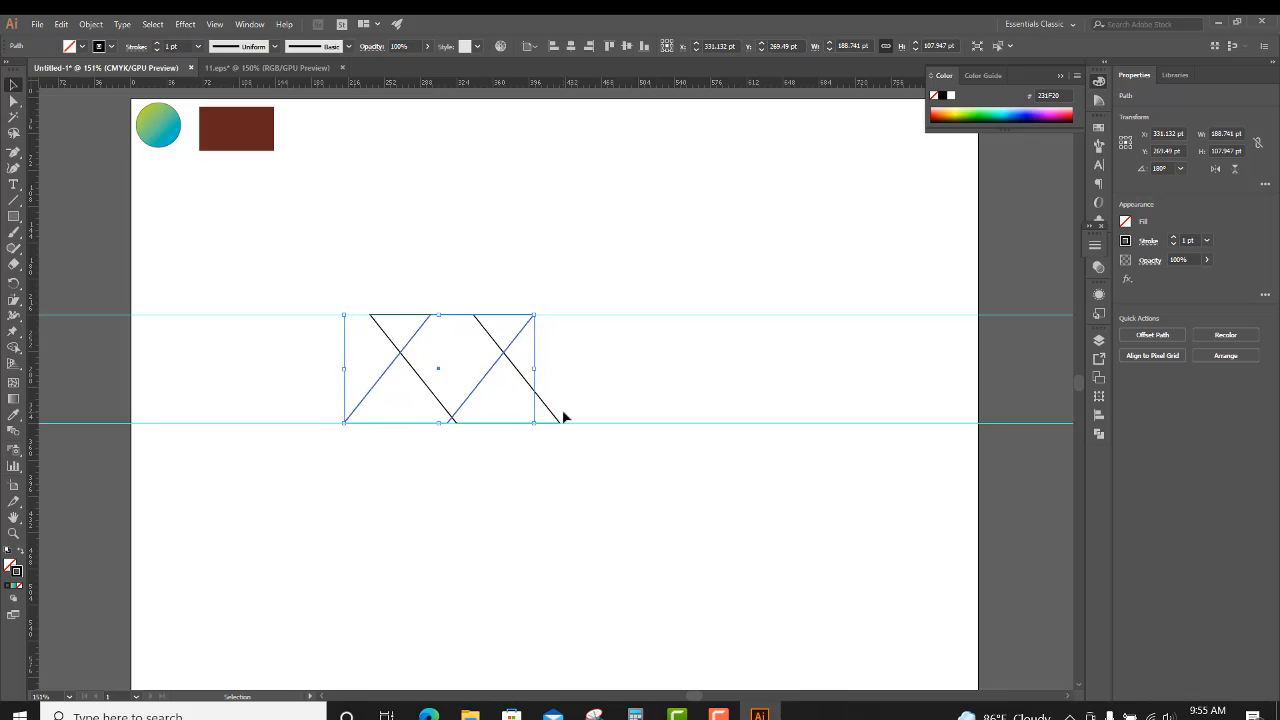
key(Left)
key(Left)
key(Left)
key(Left)
key(Left)
key(Left)
key(Left)
key(Left)
key(Left)
key(Left)
key(Left)
key(Left)
key(Left)
key(Left)
key(Left)
key(Left)
key(Left)
key(Left)
key(Left)
key(Left)
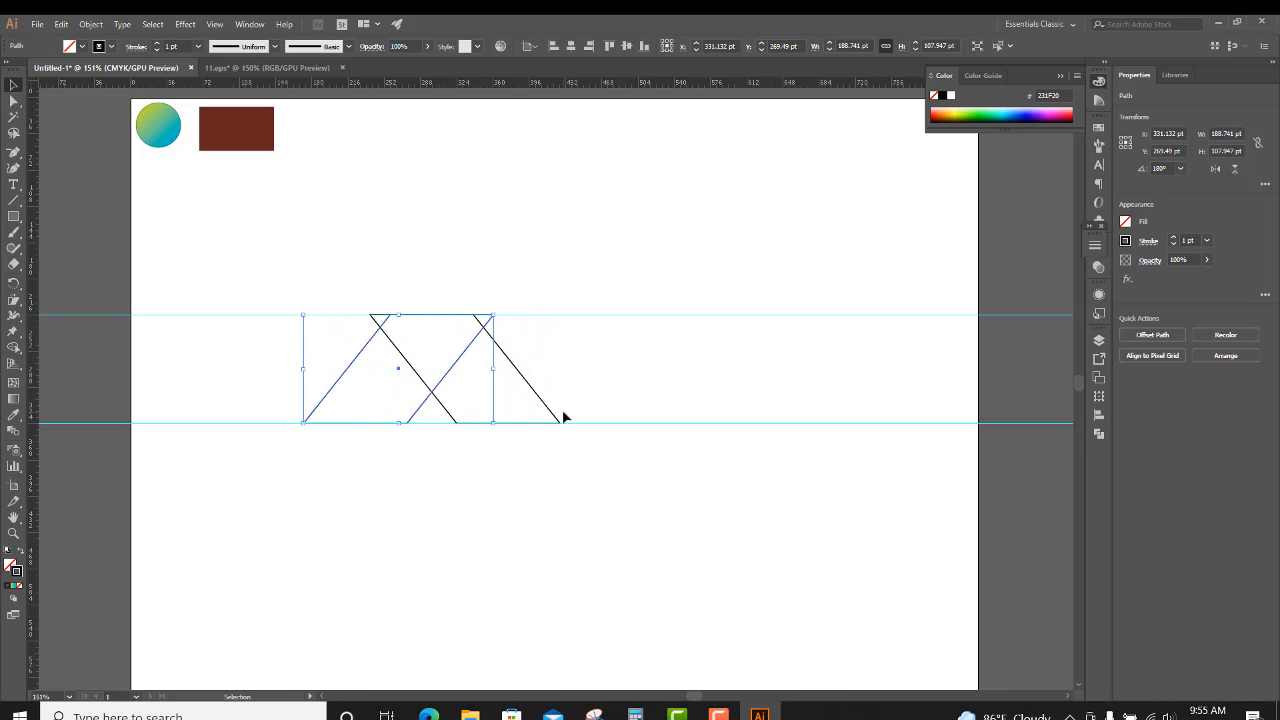
key(Left)
key(Left)
key(Left)
key(Left)
key(Left)
key(Left)
key(Left)
key(Left)
key(Left)
key(Left)
key(Left)
key(Left)
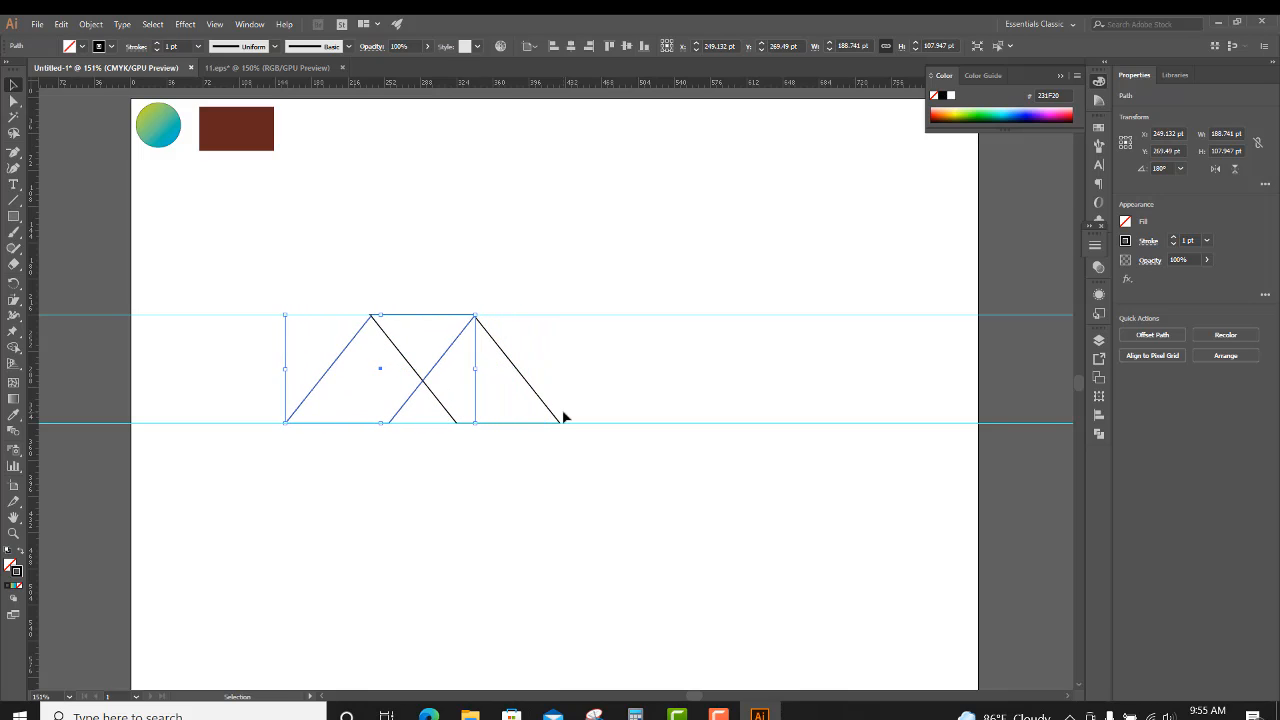
key(Left)
key(Left)
key(Left)
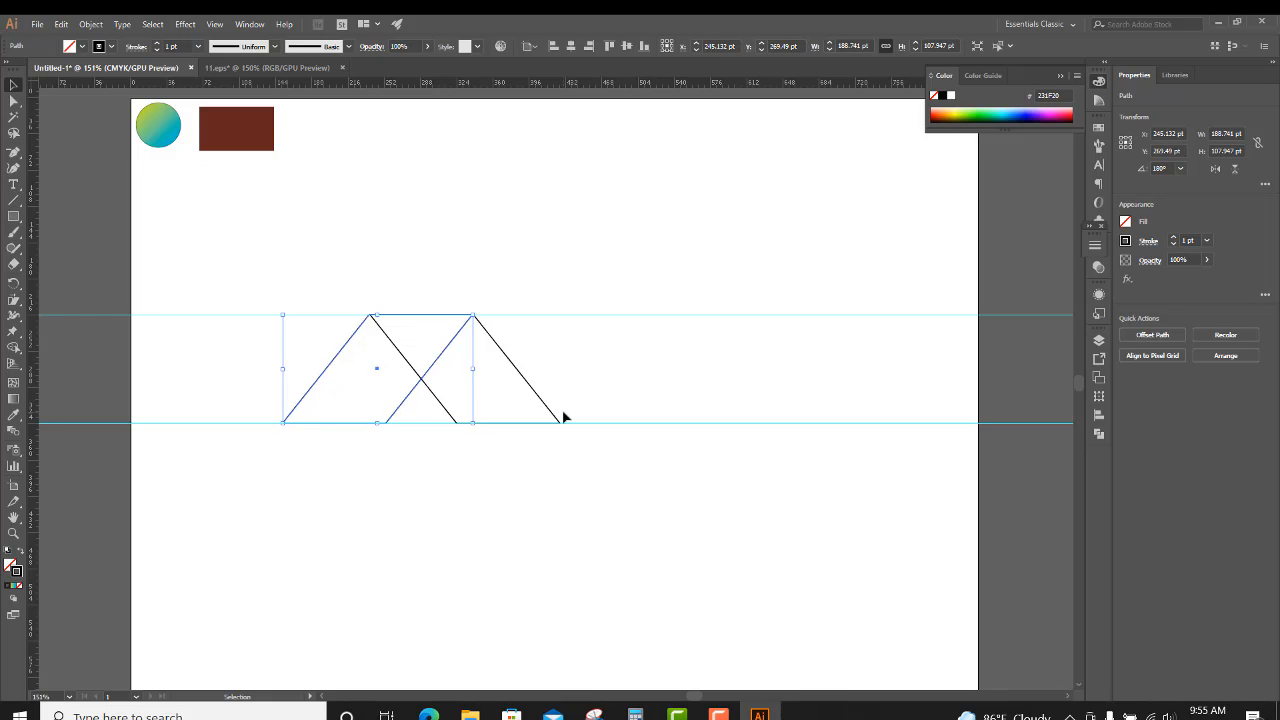
click(642, 363)
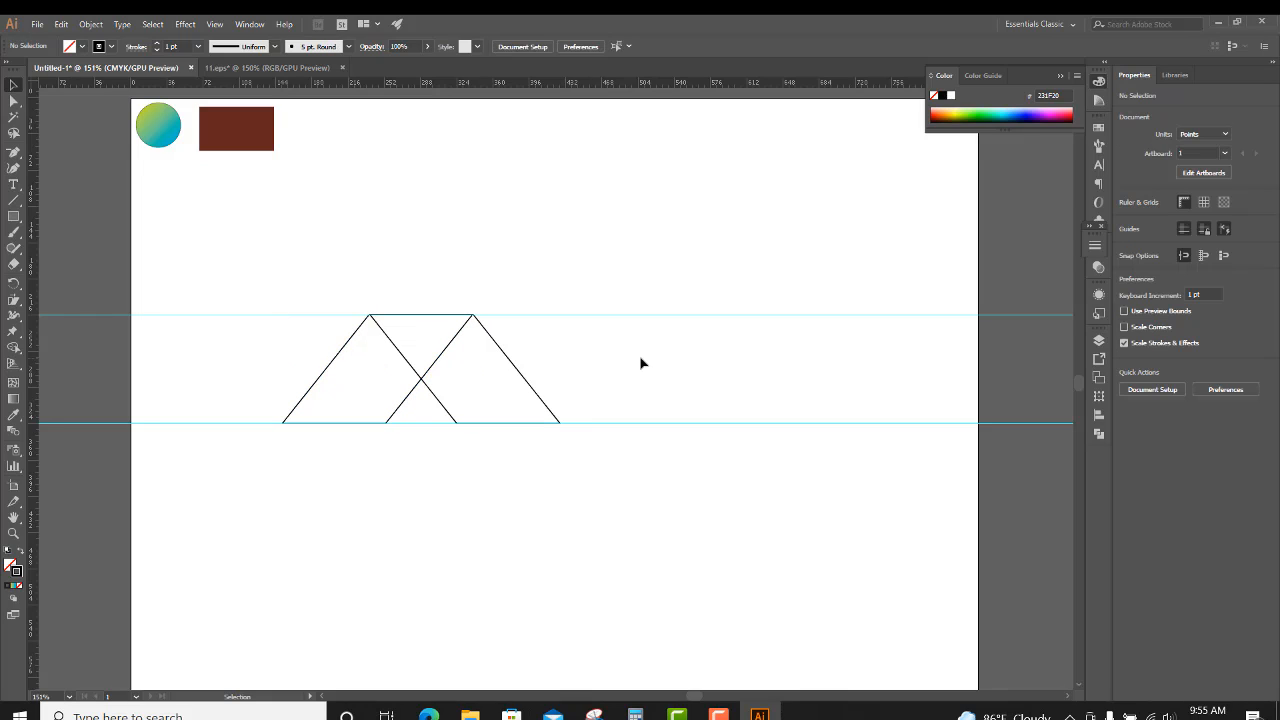
- Shift the mirrored parallelogram's two right-hand anchor points left together, narrowing it to a strip about 105 pt in overall width
click(447, 346)
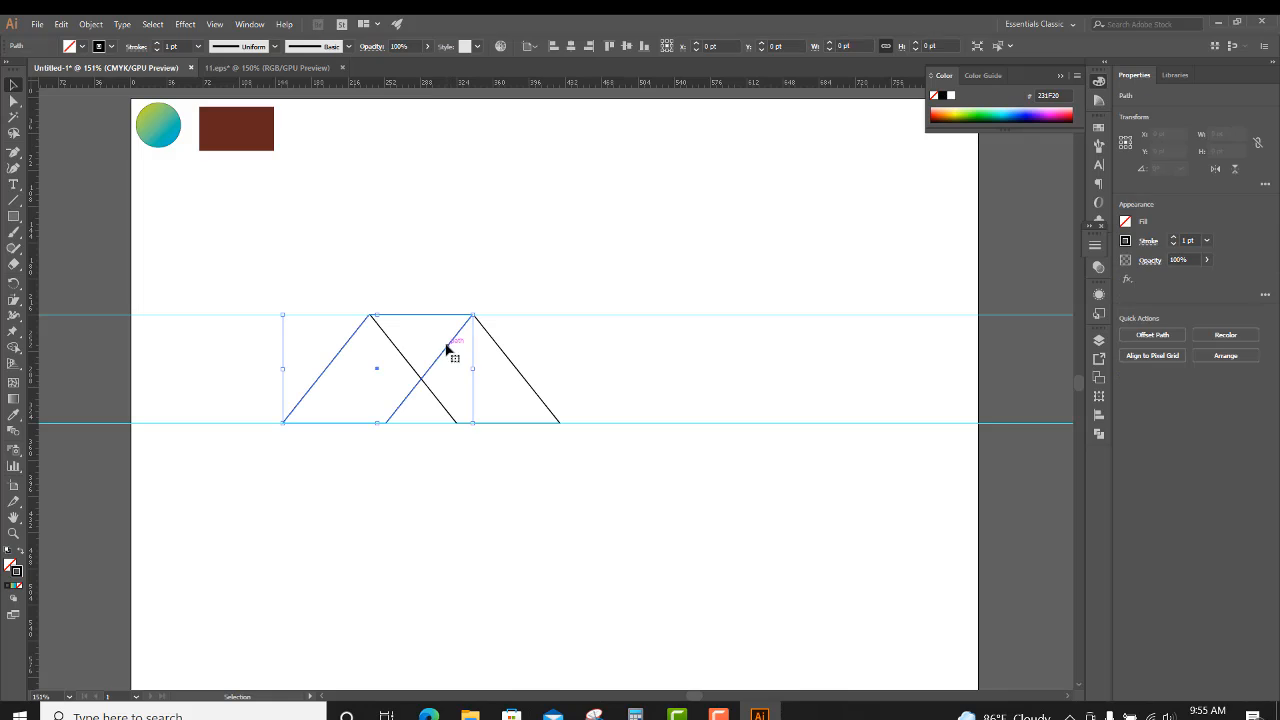
click(13, 101)
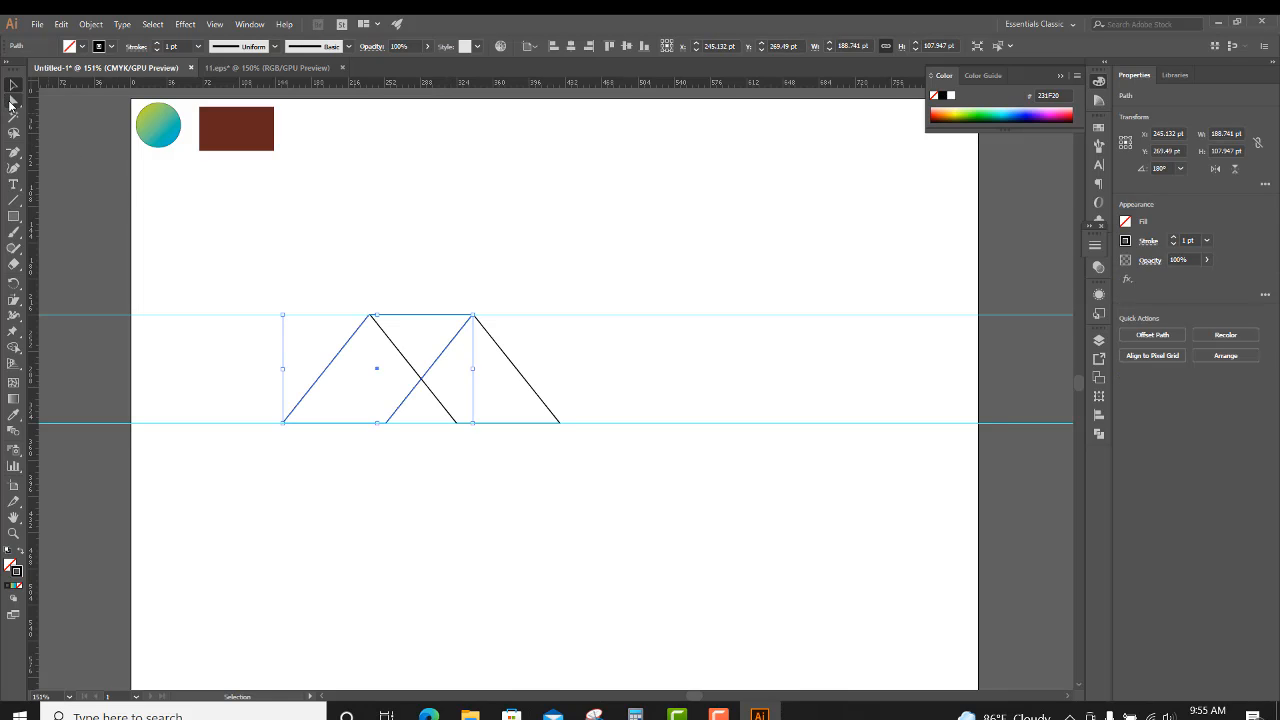
click(474, 316)
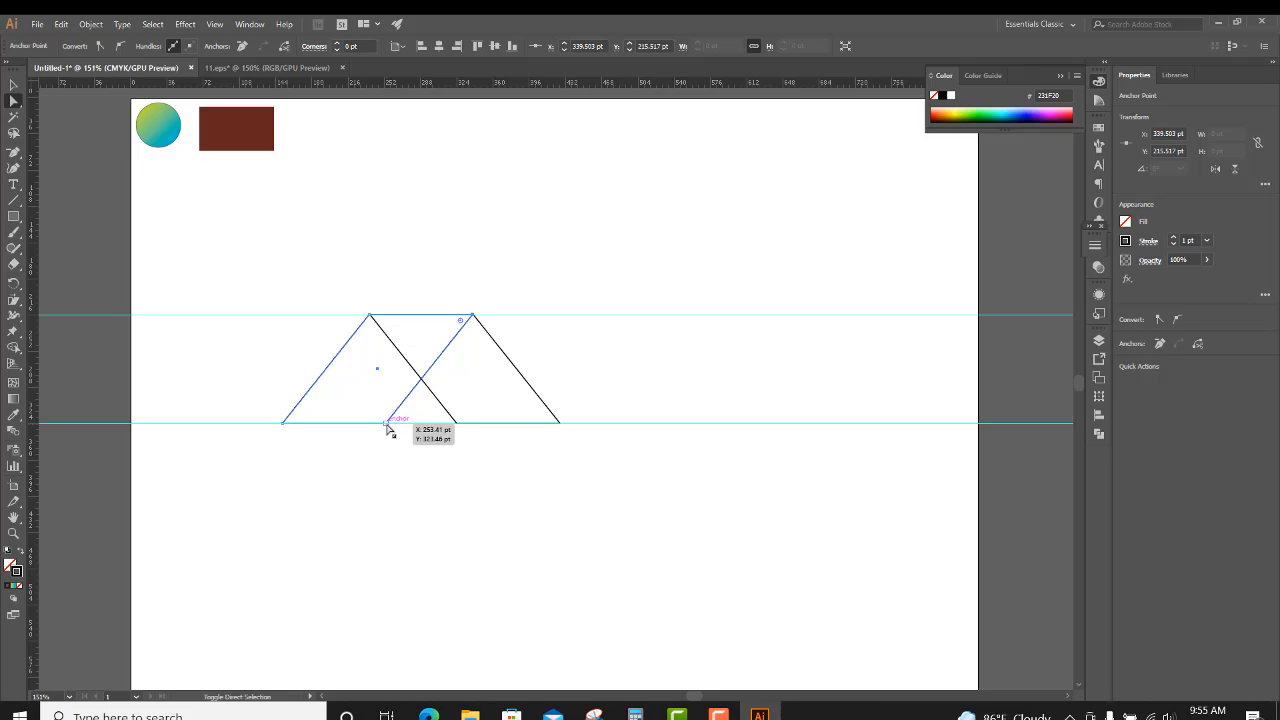
shift+click(387, 424)
key(Left)
key(Left)
key(Left)
key(Left)
key(Left)
key(Left)
key(Left)
key(Left)
key(Left)
key(Left)
key(Left)
key(Left)
key(Left)
key(Left)
key(Left)
key(Left)
key(Left)
key(Left)
key(Left)
key(Left)
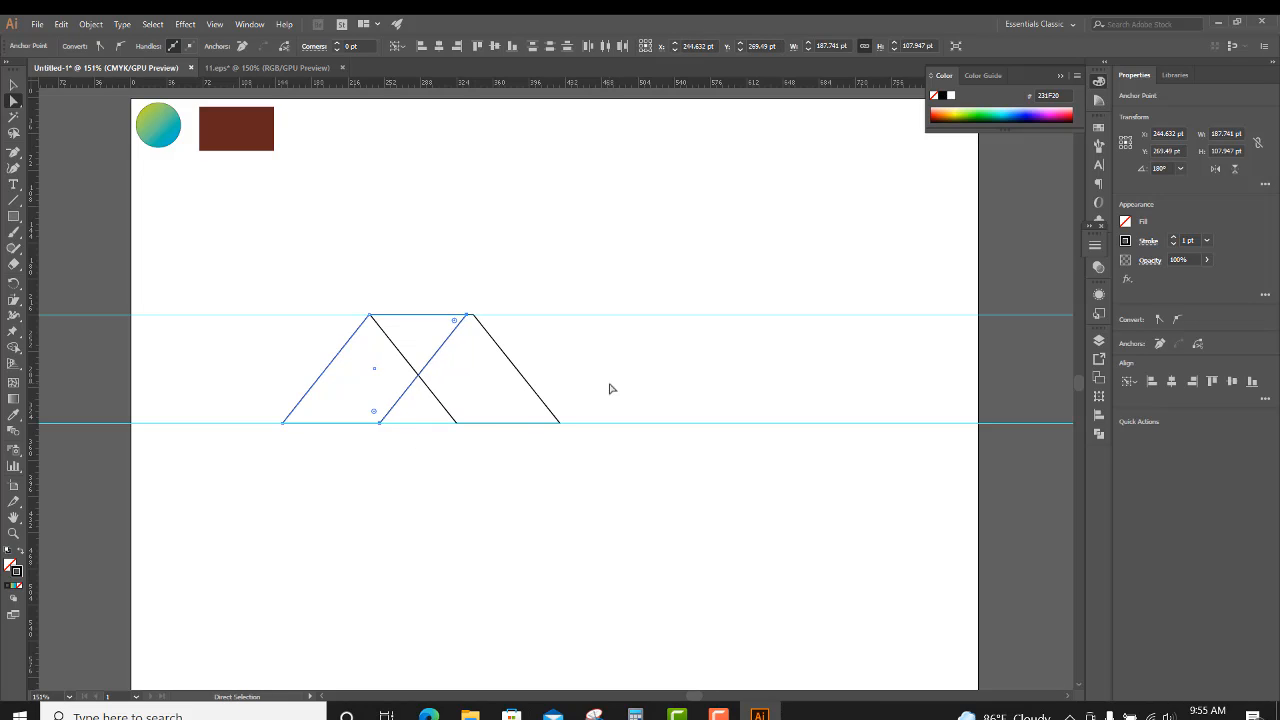
key(Left)
key(Left)
key(Left)
key(Left)
key(Left)
key(Left)
key(Left)
key(Left)
key(Left)
key(Left)
key(Left)
key(Left)
key(Left)
key(Left)
key(Left)
key(Left)
key(Left)
key(Left)
key(Left)
key(Left)
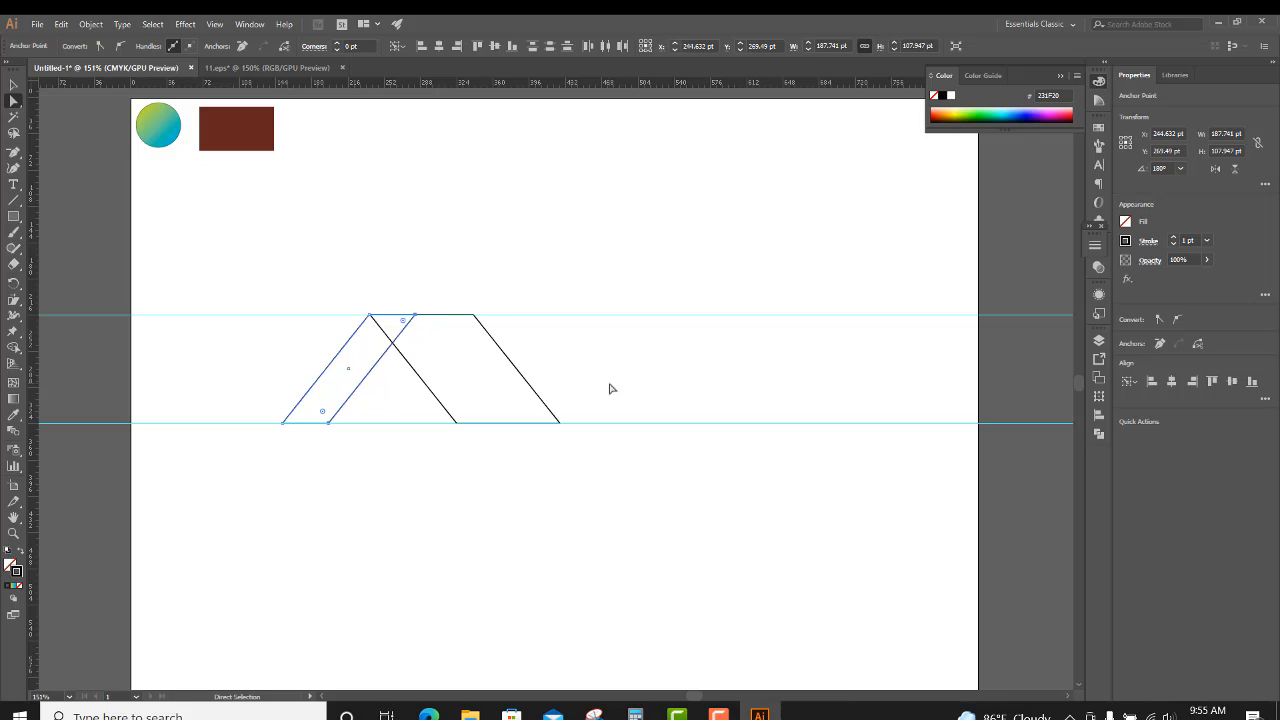
key(Left)
key(Left)
key(Left)
key(Left)
key(Left)
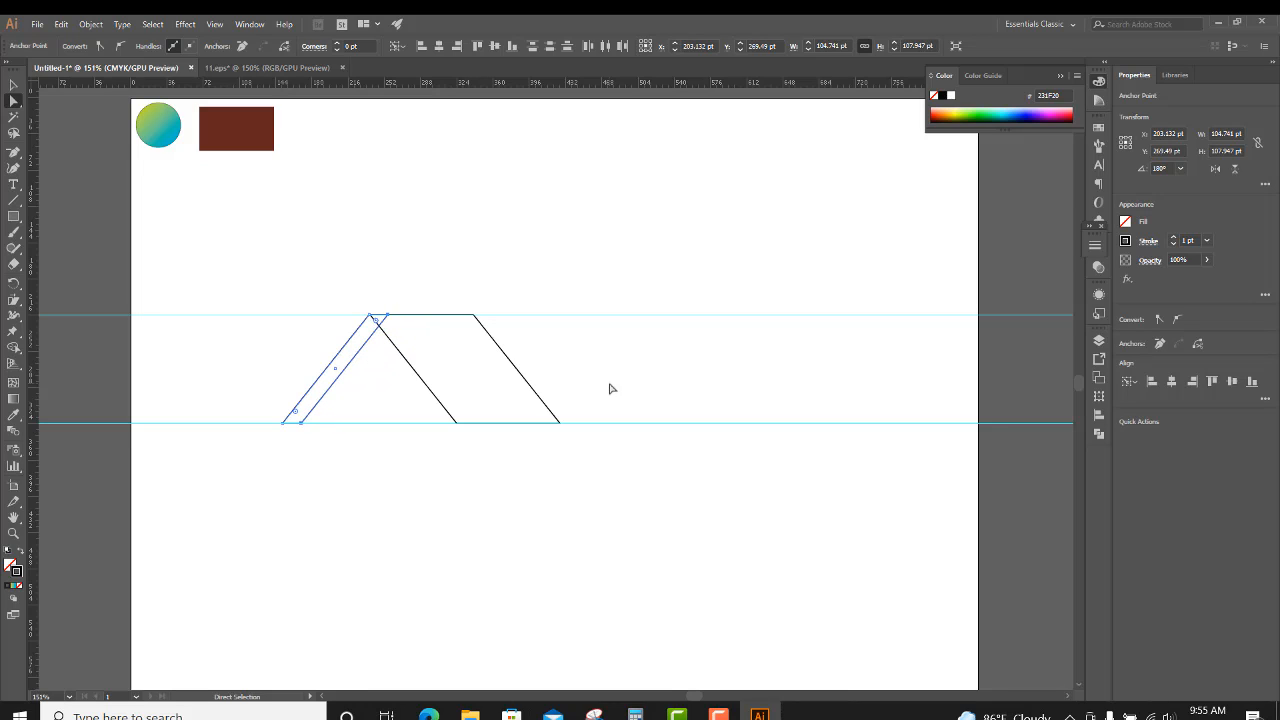
- Delete the lower-right anchor point of the narrow strip to make it a thin triangle
drag(14, 152, 52, 185)
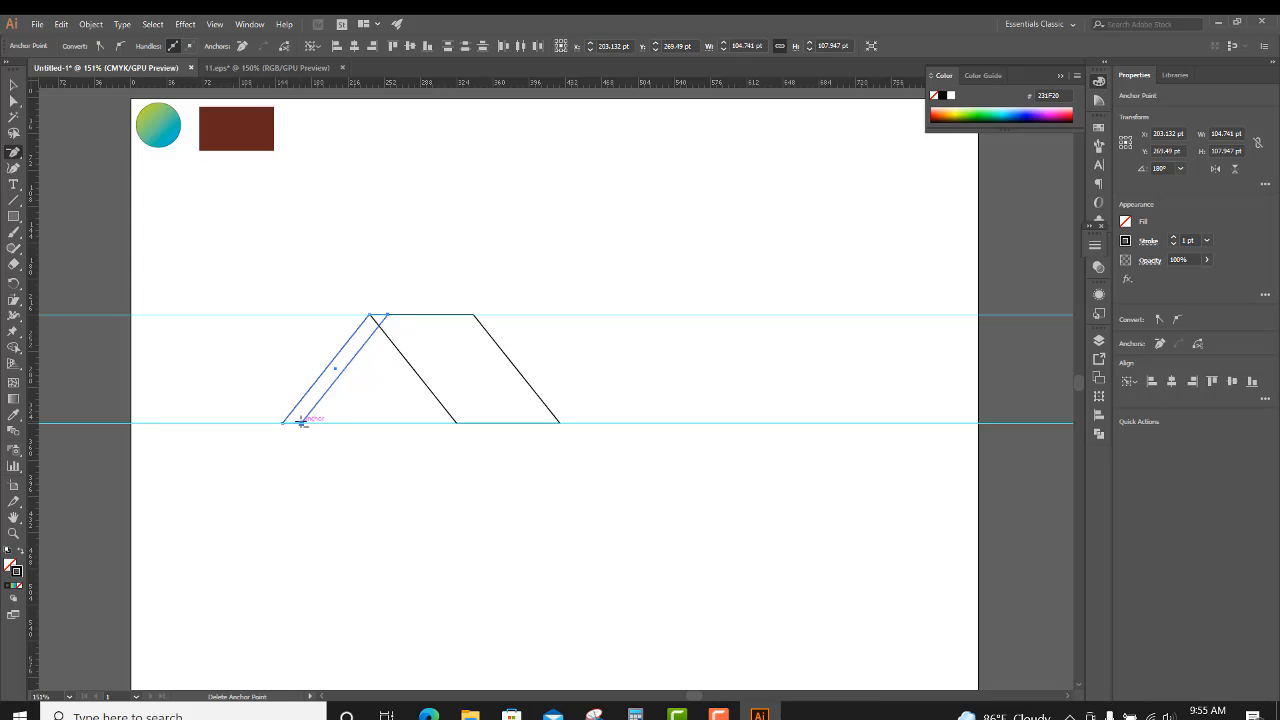
click(301, 421)
click(14, 84)
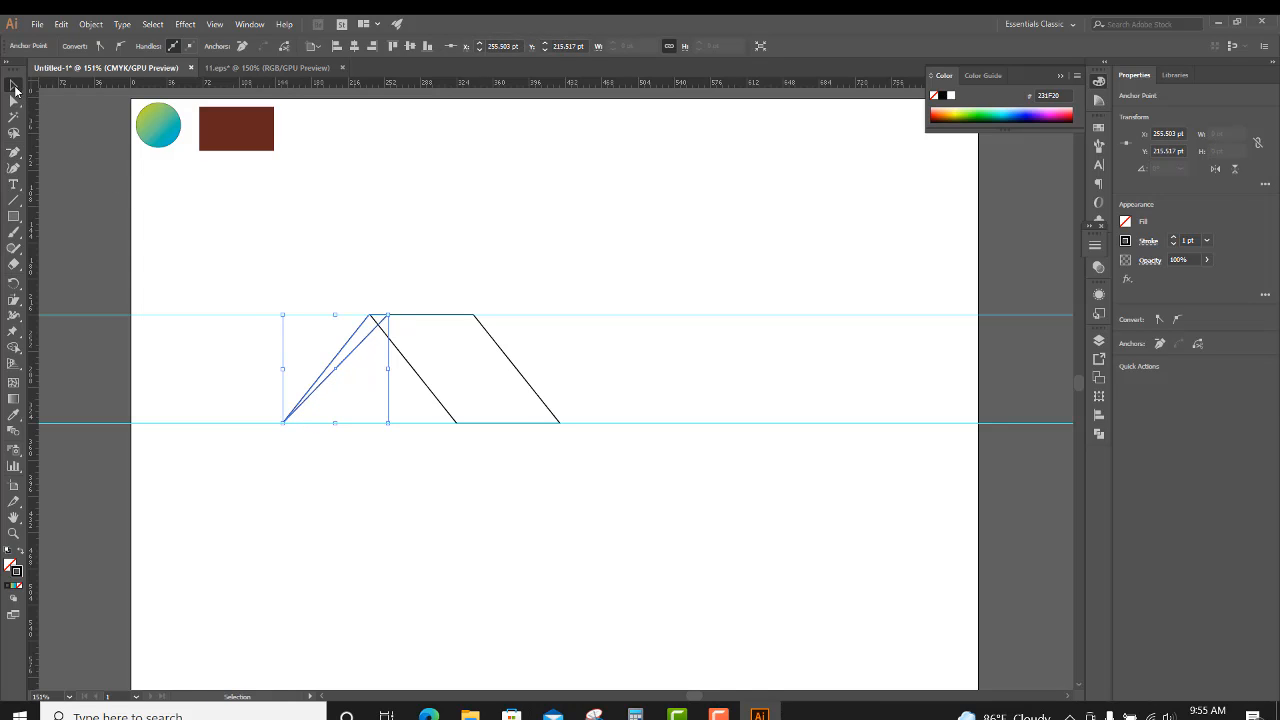
click(471, 217)
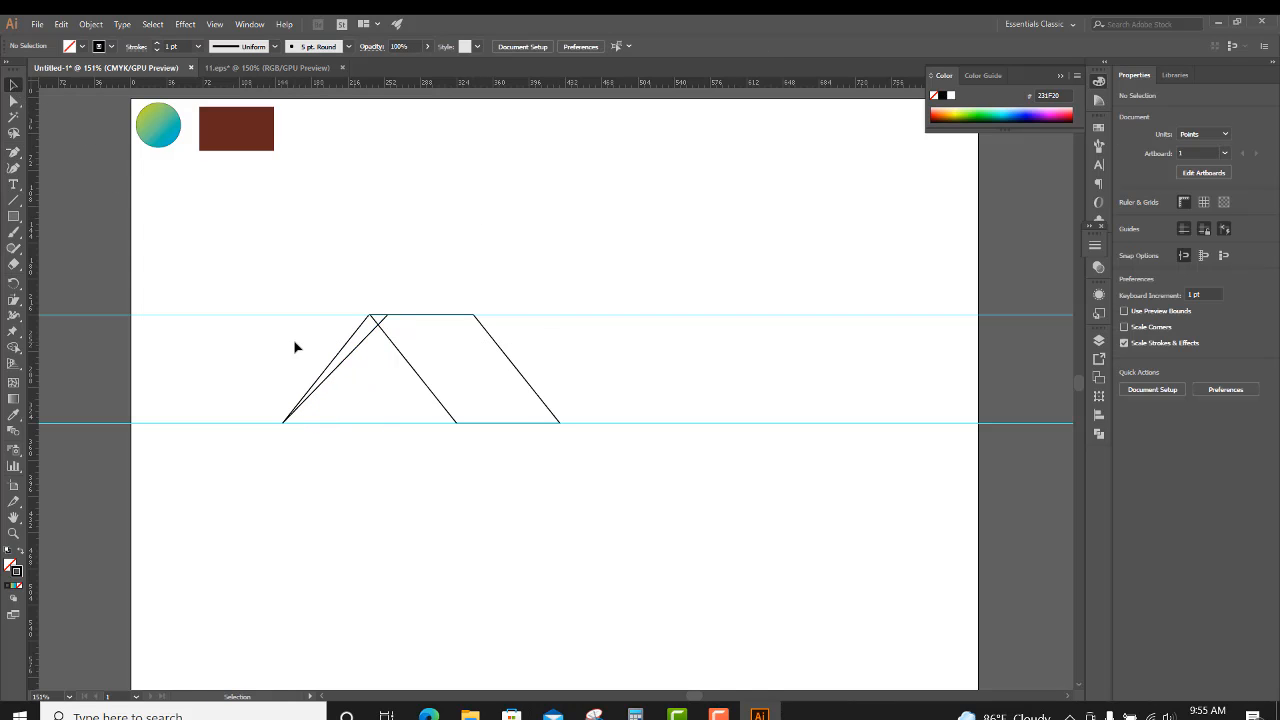
- Group the thin triangle with the parallelogram
drag(297, 346, 544, 350)
right_click(459, 363)
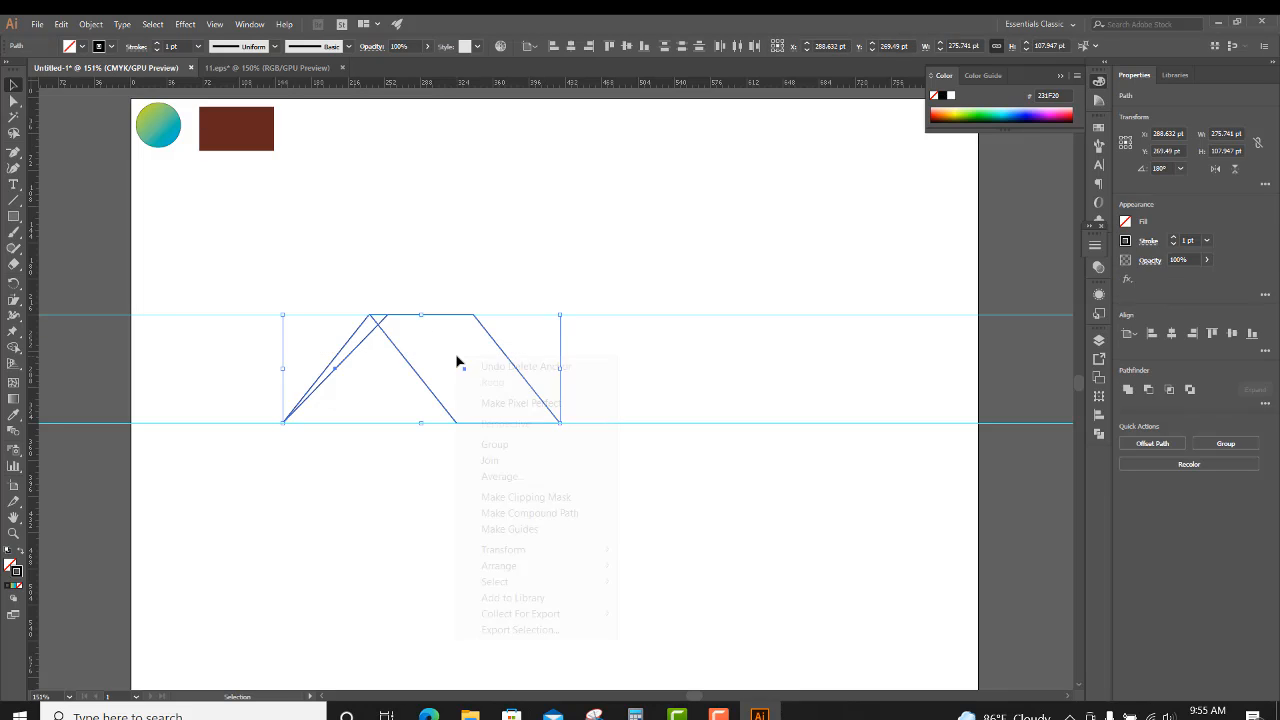
click(547, 446)
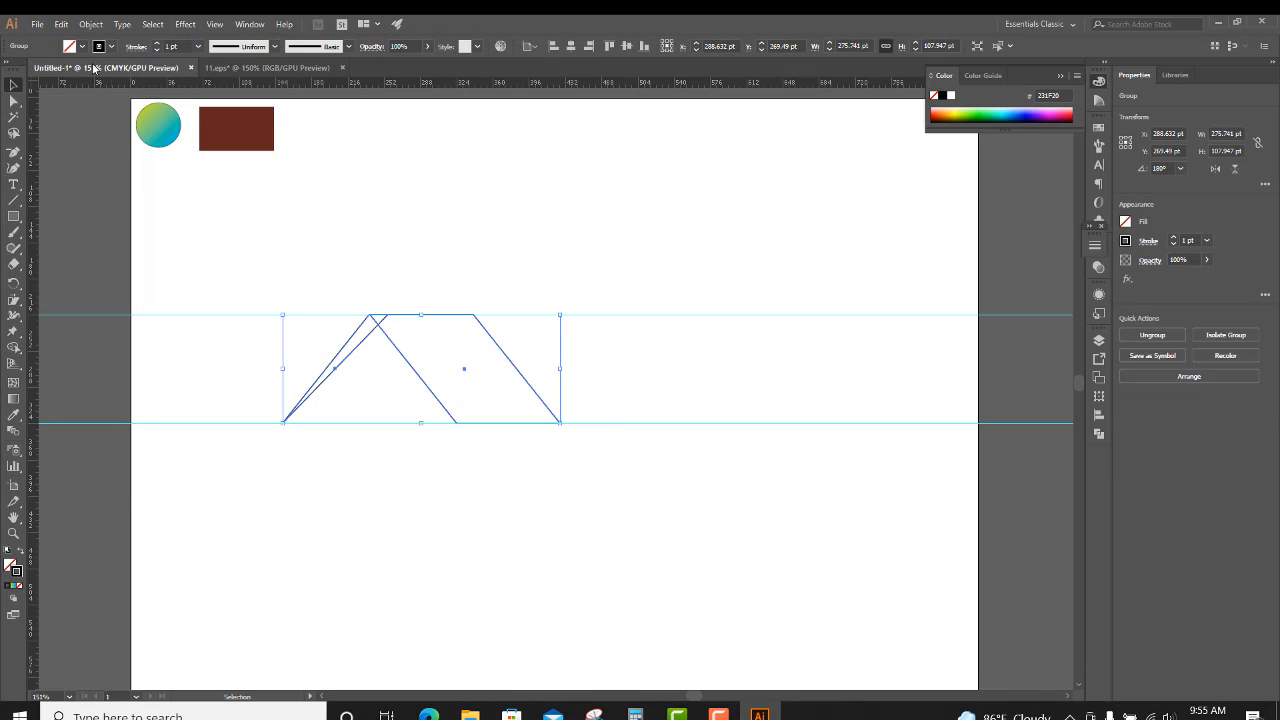
- Paste a copy of the group in front and reflect it across the vertical axis
click(61, 23)
click(81, 93)
click(61, 23)
click(120, 127)
right_click(443, 365)
mouse_move(557, 506)
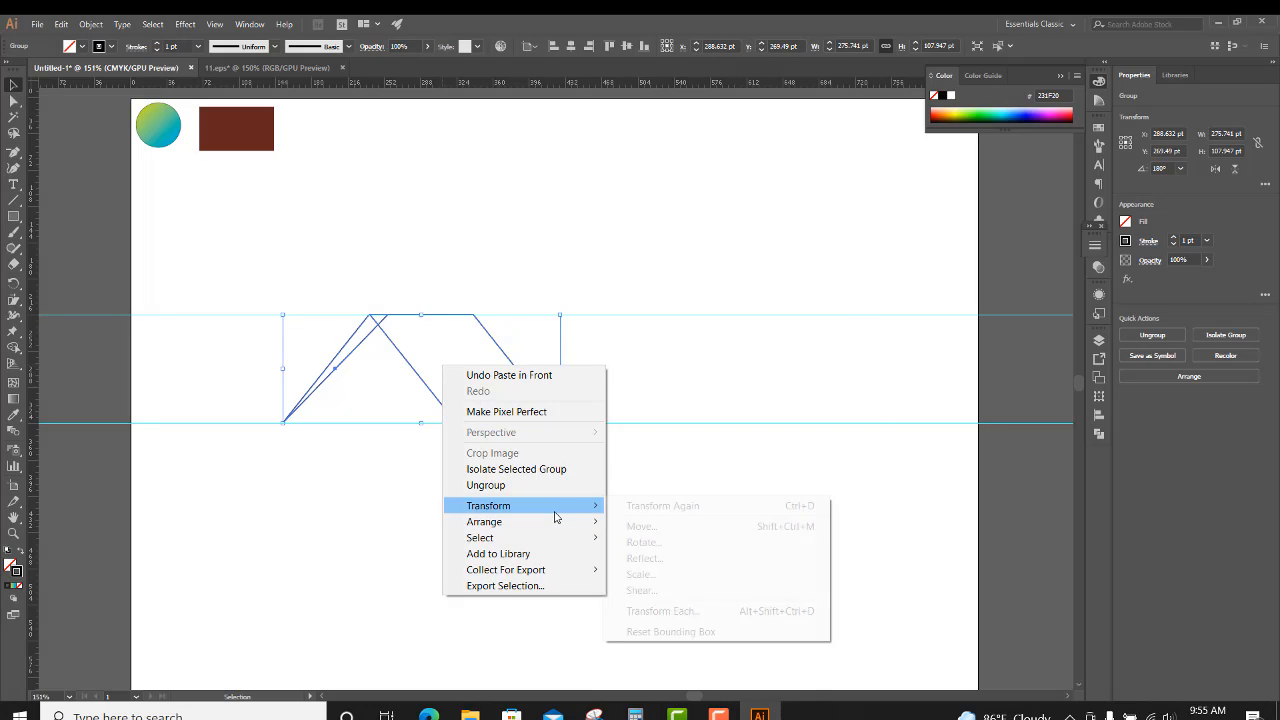
click(680, 560)
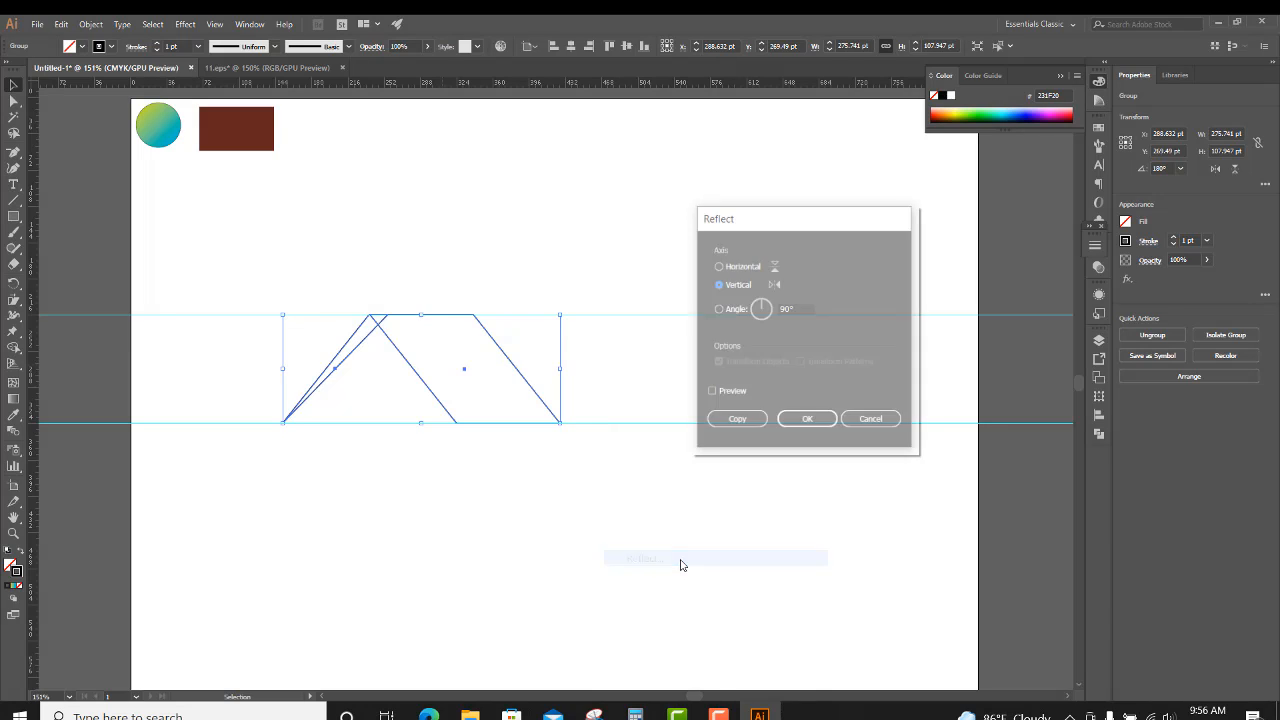
click(805, 421)
- Move the mirrored group horizontally right to X about 456.6 pt, aligning its parallelogram's lower edge with the original parallelogram's lower edge
key(Right)
key(Right)
key(Right)
key(Right)
key(Right)
key(Right)
key(Right)
key(Right)
key(Right)
key(Right)
key(Right)
key(Right)
key(Right)
key(Right)
key(Right)
key(Right)
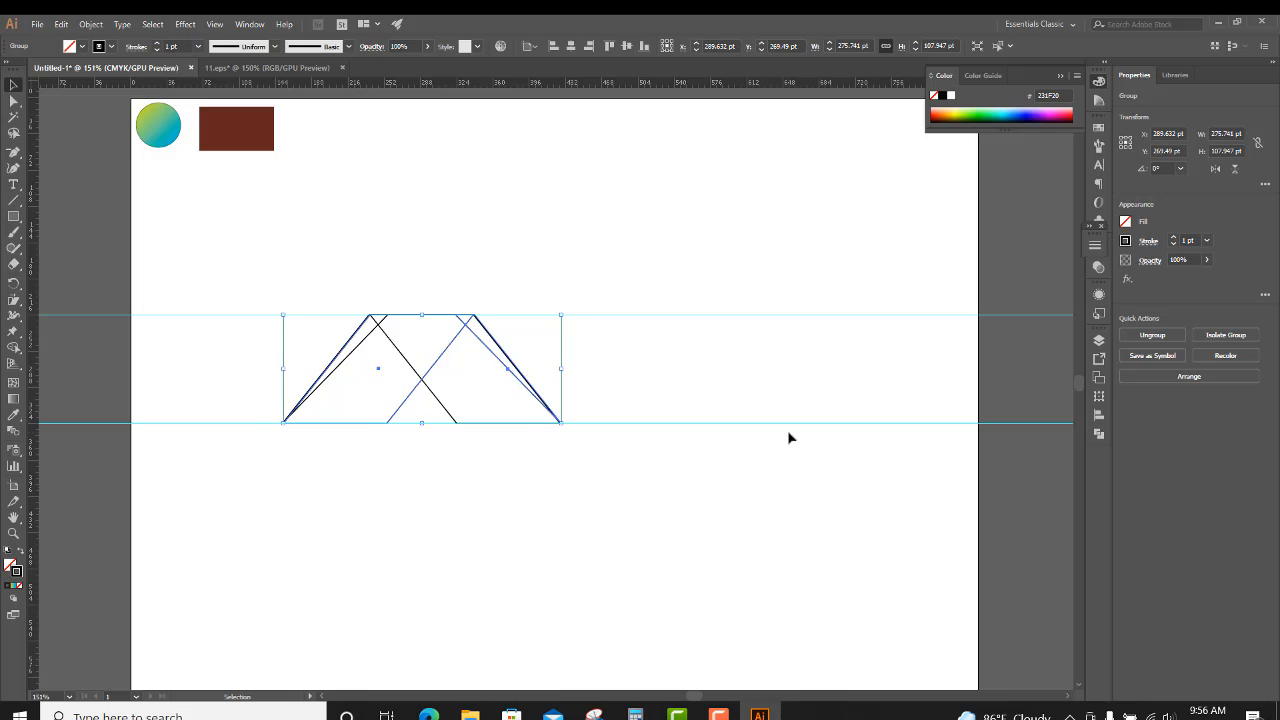
key(Right)
key(Right)
key(Right)
key(Right)
key(Right)
key(Right)
key(Right)
key(Right)
key(Right)
key(Right)
key(Right)
key(Right)
key(Right)
key(Right)
key(Right)
key(Right)
key(Right)
key(Right)
key(Right)
key(Right)
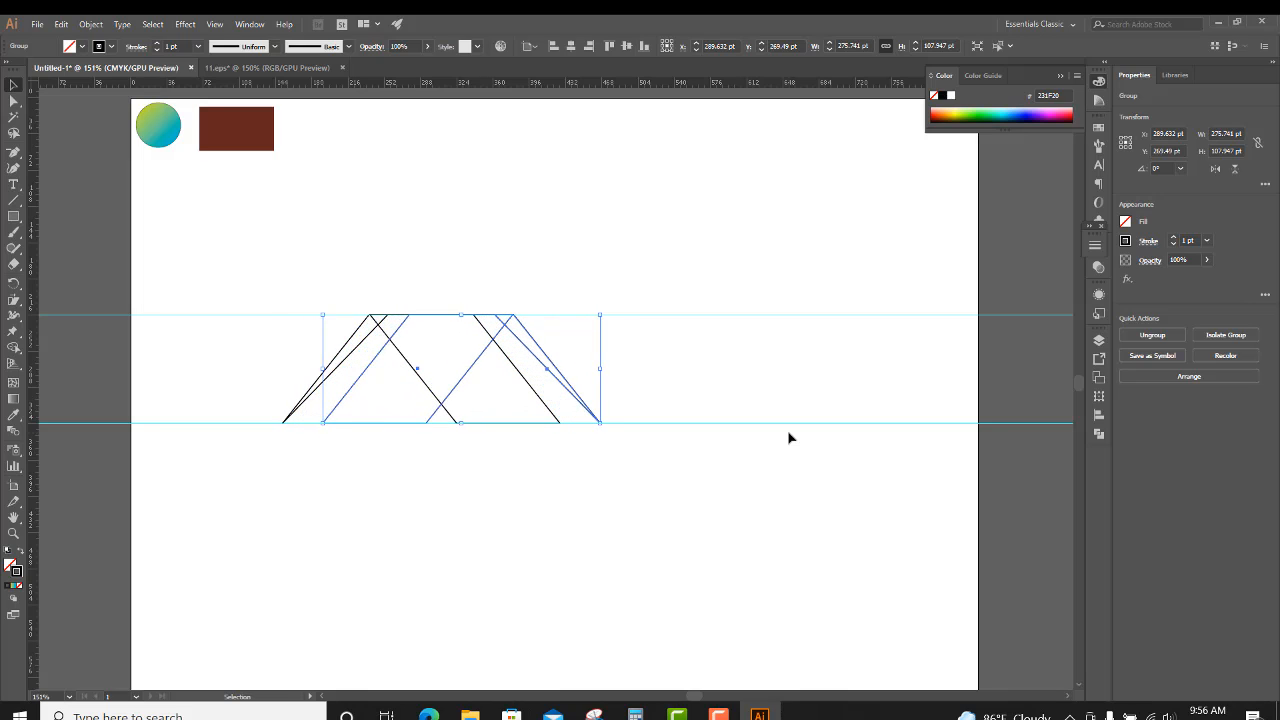
key(Right)
key(Right)
key(Right)
key(Right)
key(Right)
key(Right)
key(Right)
key(Right)
key(Right)
key(Right)
key(Right)
key(Right)
key(Right)
key(Right)
key(Right)
key(Right)
key(Right)
key(Right)
key(Right)
key(Right)
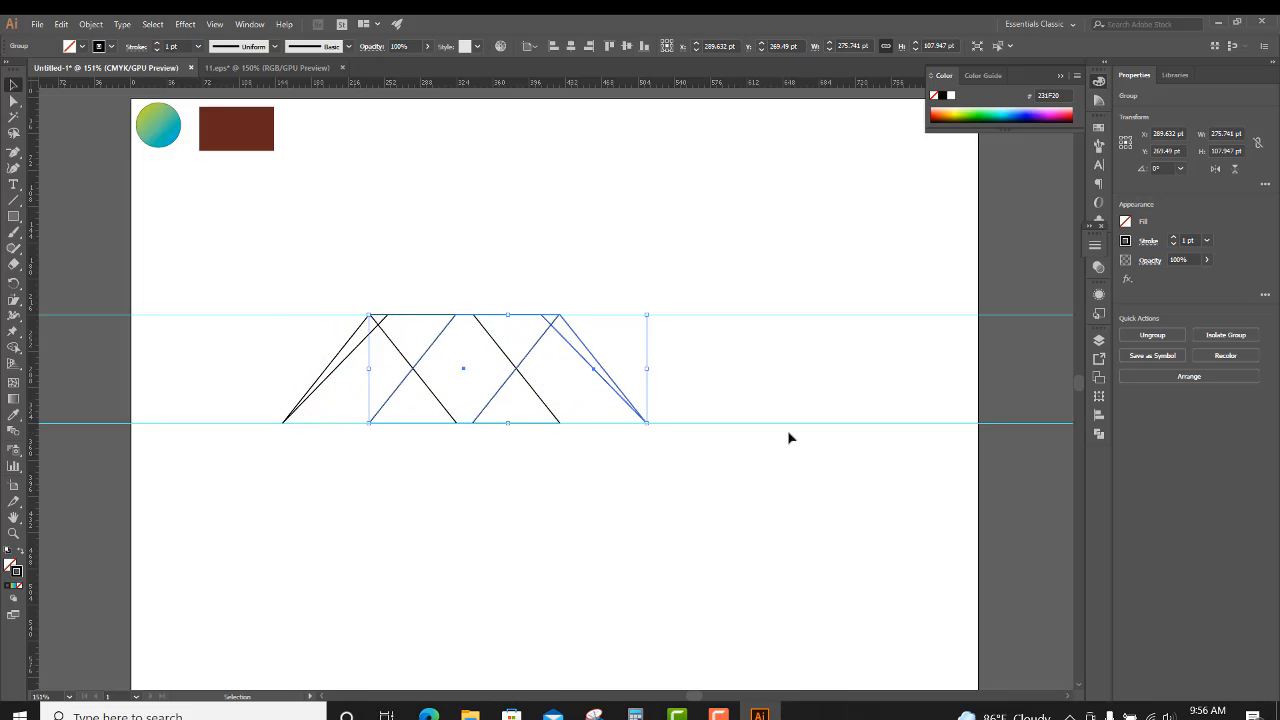
key(Right)
key(Right)
key(Right)
key(Right)
key(Right)
key(Right)
key(Right)
key(Right)
key(Right)
key(Right)
key(Right)
key(Right)
key(Right)
key(Right)
key(Right)
key(Right)
key(Right)
key(Right)
key(Right)
key(Right)
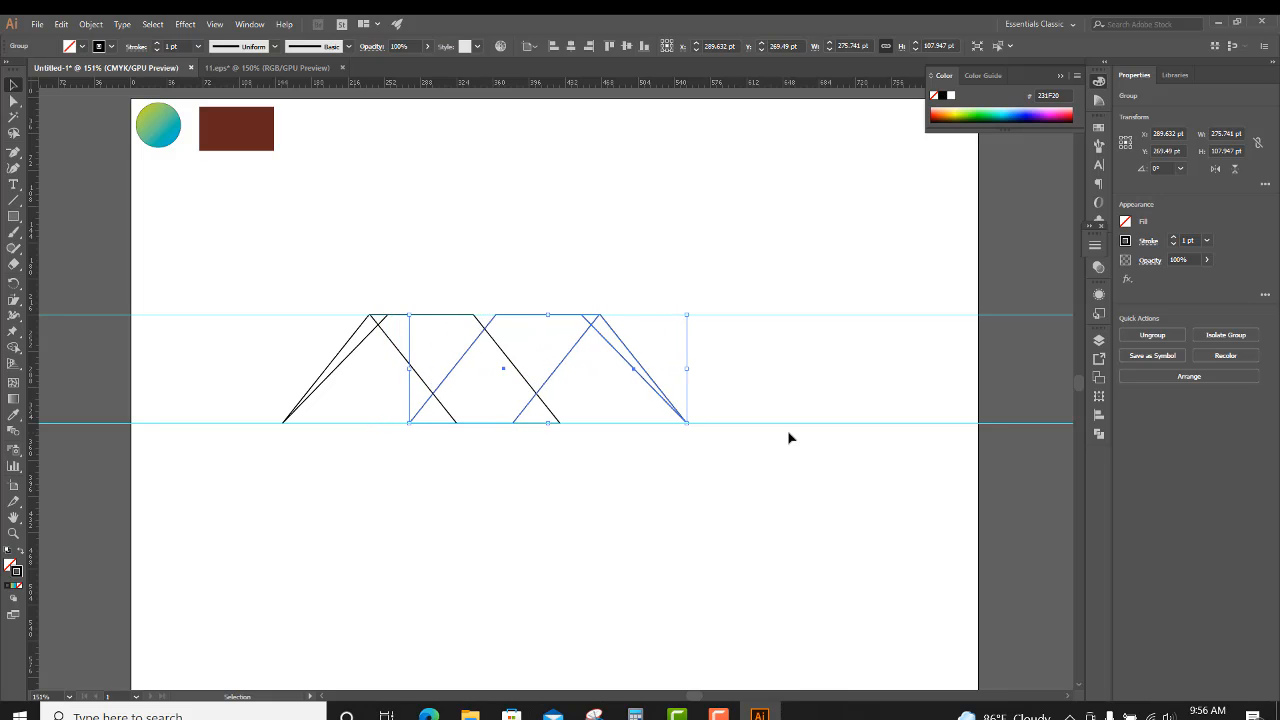
key(Right)
key(Right)
key(Right)
key(Right)
key(Right)
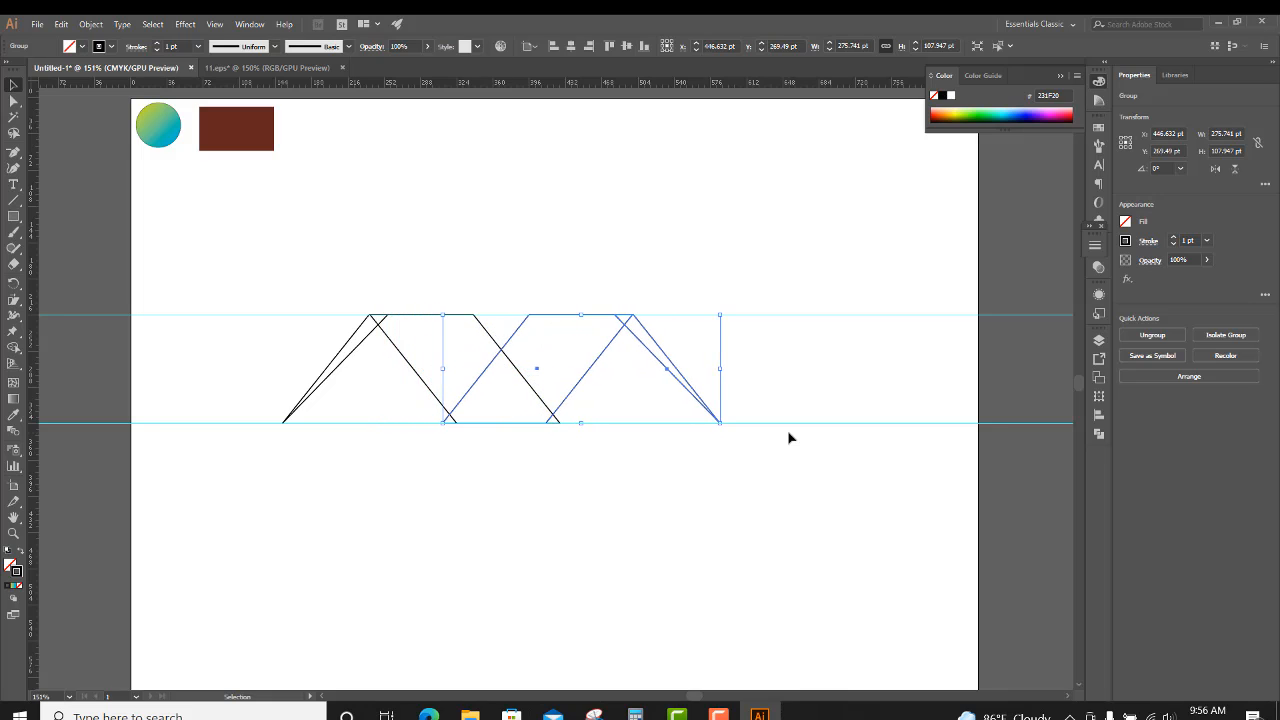
key(Right)
key(Right)
key(Right)
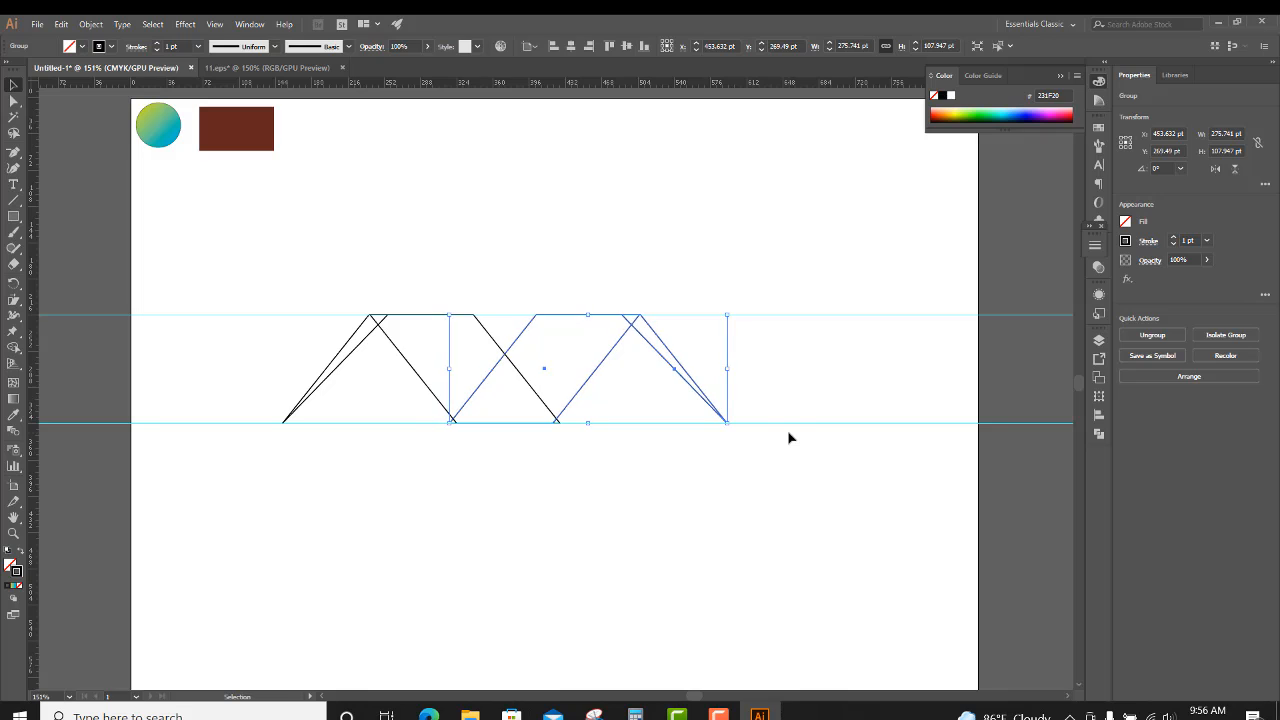
- Copy the shifted mirrored group and paste the copy directly in front of it
click(760, 404)
drag(760, 374, 594, 346)
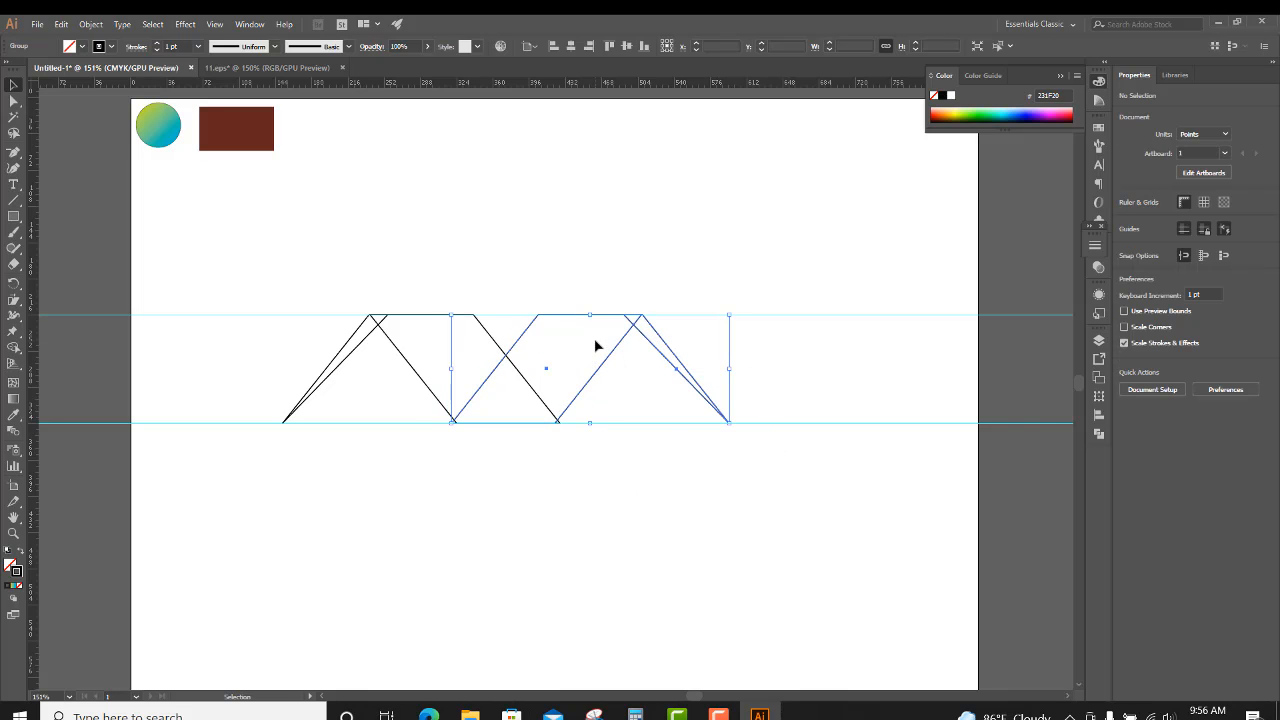
click(61, 24)
click(83, 95)
click(61, 24)
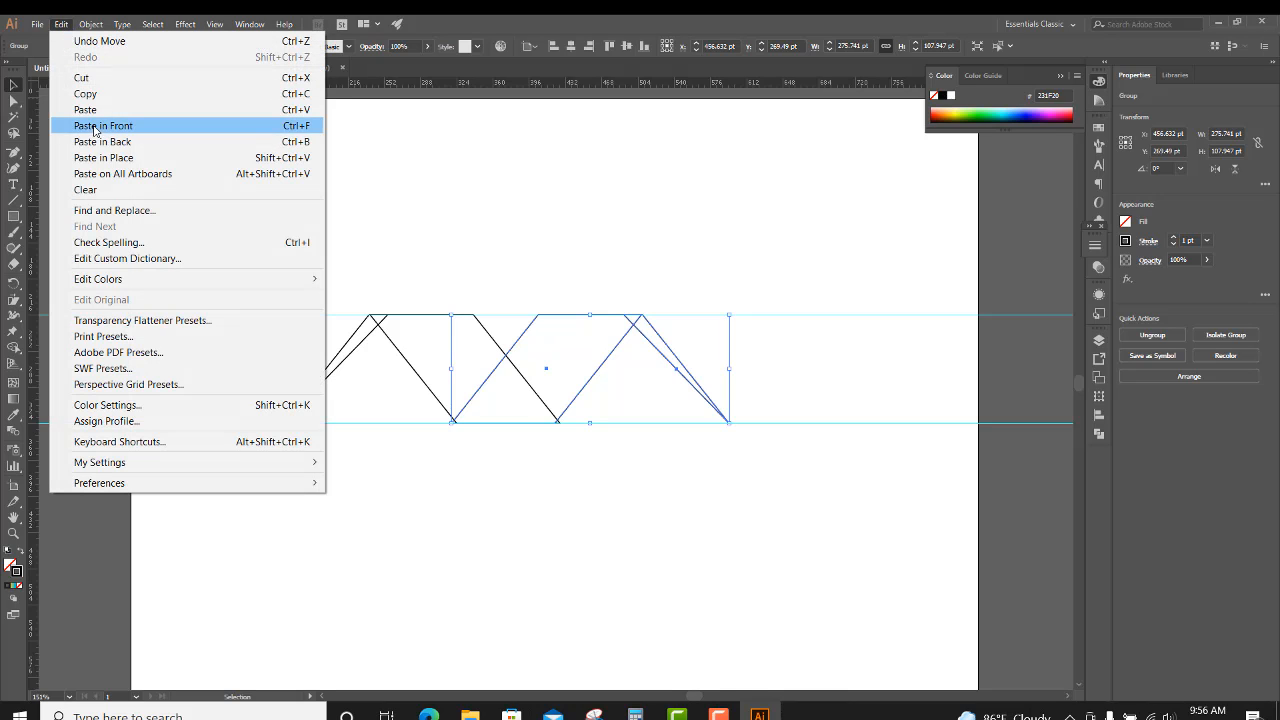
click(86, 140)
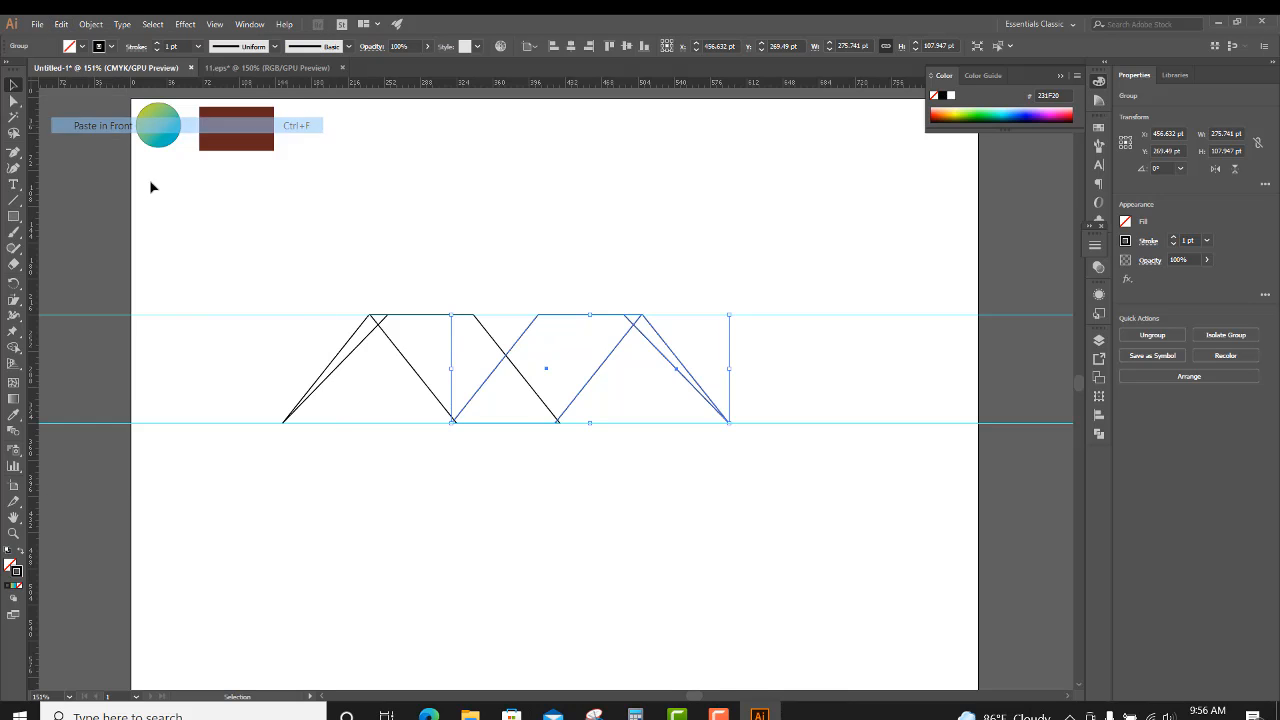
- Reflect the pasted copy across the vertical axis
right_click(648, 340)
mouse_move(760, 479)
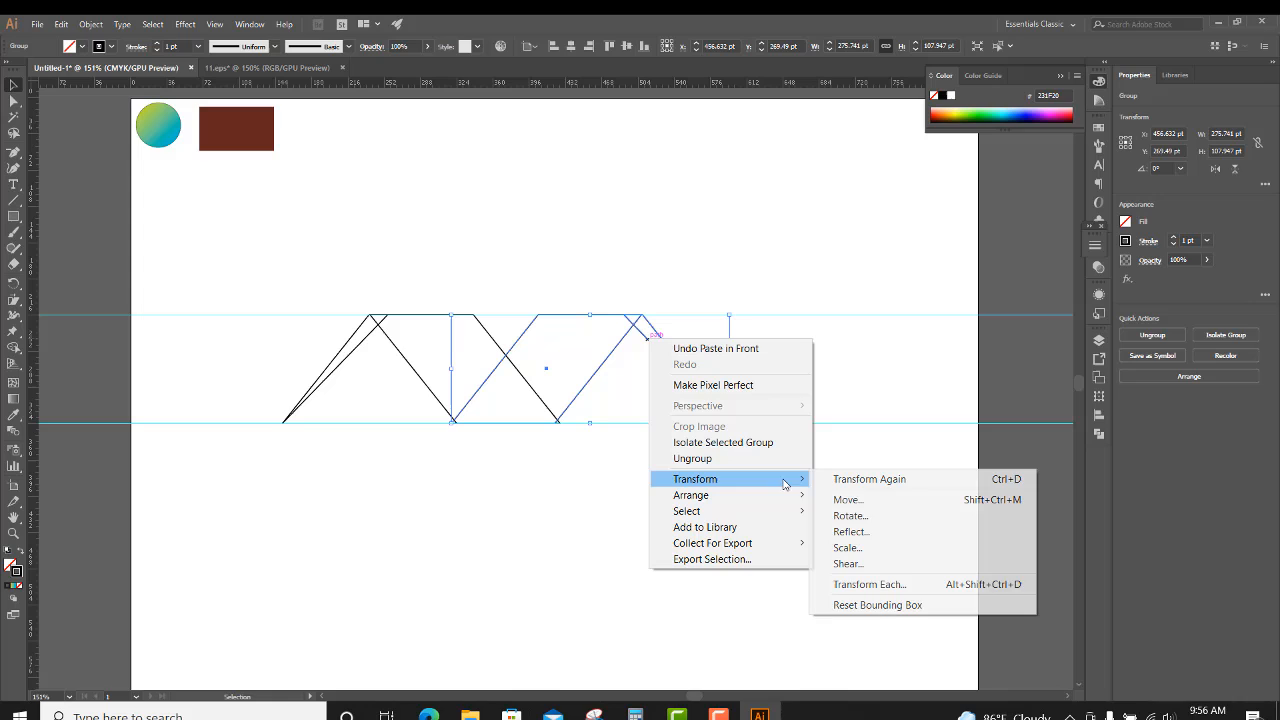
click(883, 529)
click(808, 420)
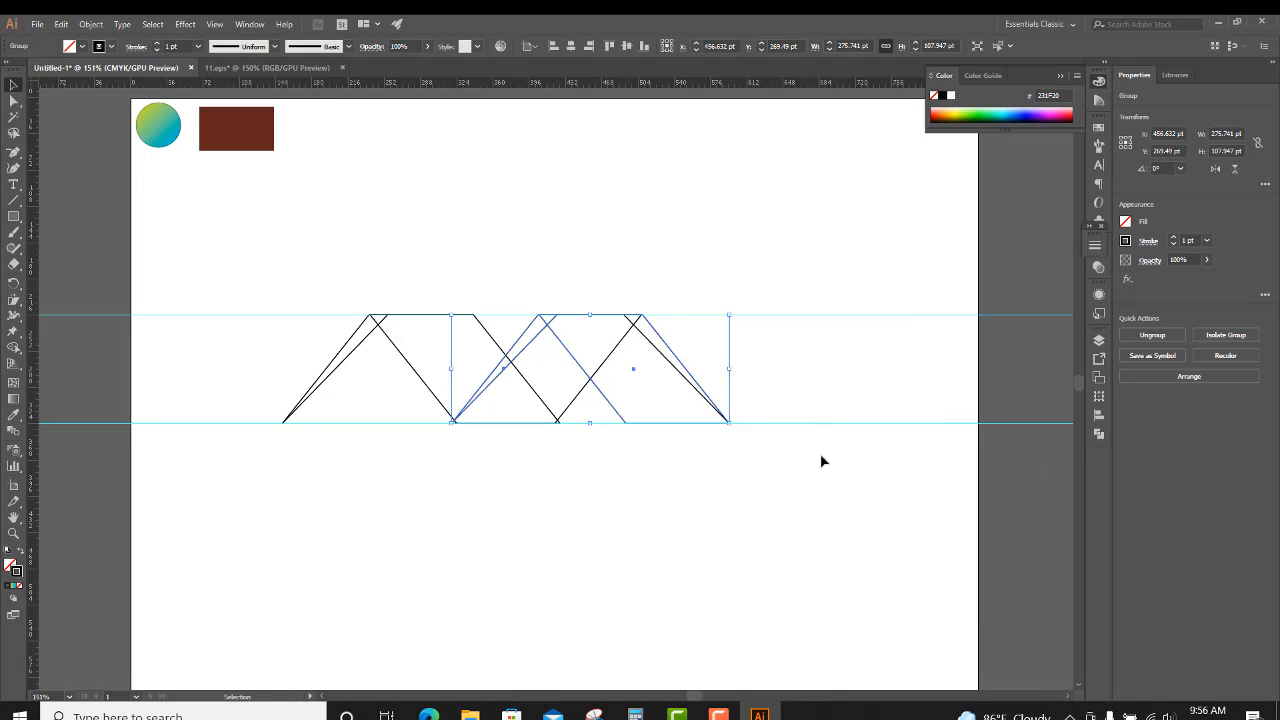
- Move the reflected copy horizontally right to X about 643.6 pt, so its left edge meets the middle roof's peak
key(Right)
key(Right)
key(Right)
key(Right)
key(Right)
key(Right)
key(Right)
key(Right)
key(Right)
key(Right)
key(Right)
key(Right)
key(Right)
key(Right)
key(Right)
key(Right)
key(Right)
key(Right)
key(Right)
key(Right)
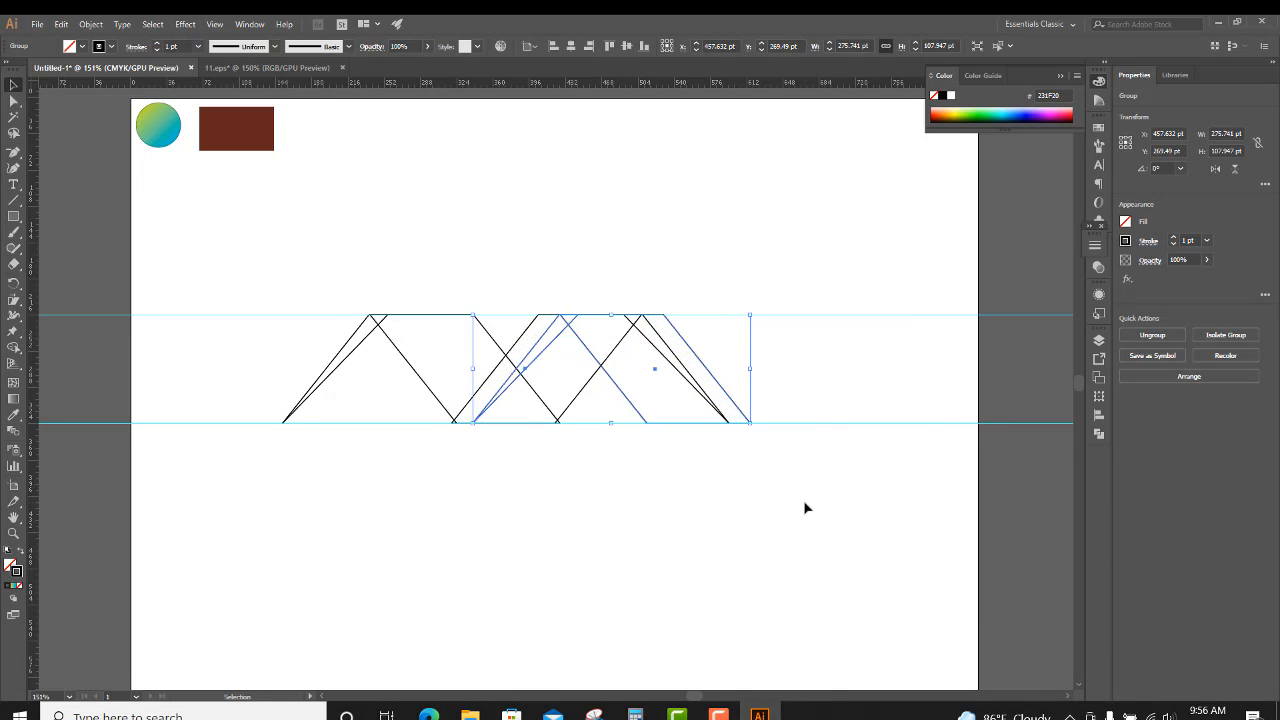
key(Right)
key(Right)
key(Right)
key(Right)
key(Right)
key(Right)
key(Right)
key(Right)
key(Right)
key(Right)
key(Right)
key(Right)
key(Right)
key(Right)
key(Right)
key(Right)
key(Right)
key(Right)
key(Right)
key(Right)
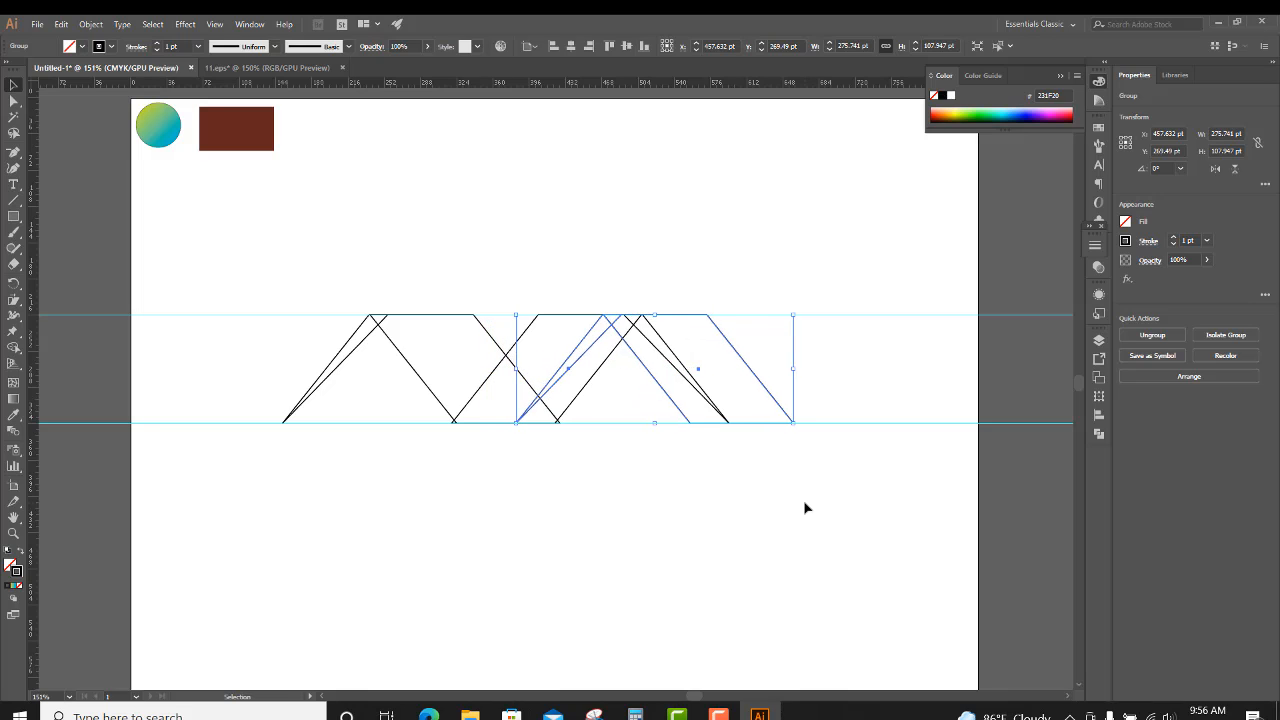
key(Right)
key(Right)
key(Right)
key(Right)
key(Right)
key(Right)
key(Right)
key(Right)
key(Right)
key(Right)
key(Right)
key(Right)
key(Right)
key(Right)
key(Right)
key(Right)
key(Right)
key(Right)
key(Right)
key(Right)
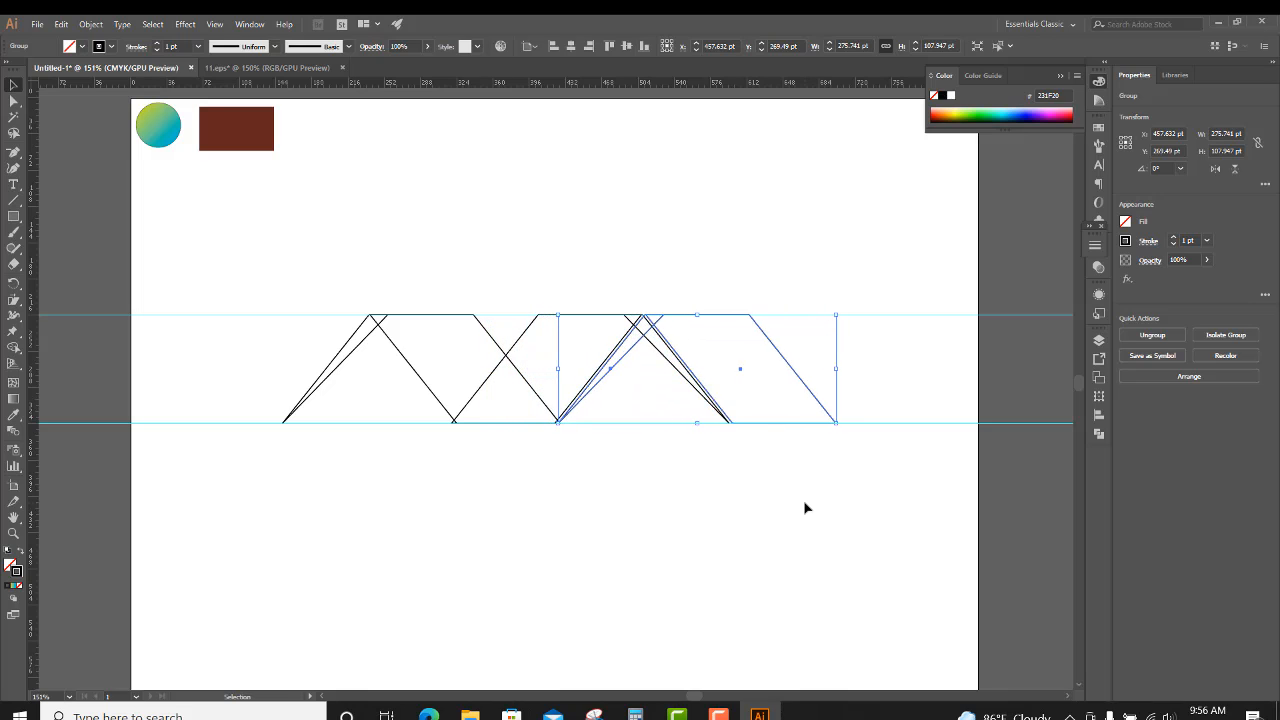
key(Right)
key(Right)
key(Right)
key(Right)
key(Right)
key(Right)
key(Right)
key(Right)
key(Right)
key(Right)
key(Right)
key(Right)
key(Right)
key(Right)
key(Right)
key(Right)
key(Right)
key(Right)
key(Right)
key(Right)
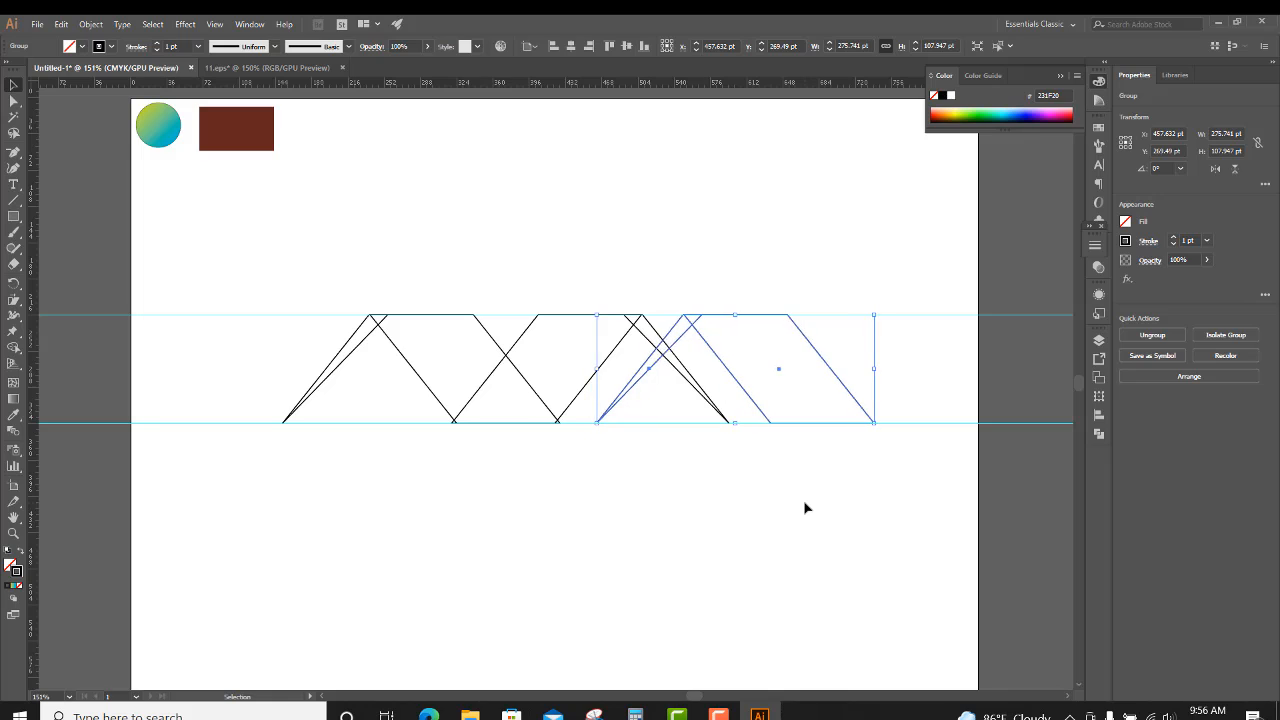
key(Right)
key(Right)
key(Right)
key(Right)
key(Right)
key(Right)
key(Right)
key(Right)
key(Right)
key(Right)
key(Right)
key(Right)
key(Right)
key(Right)
key(Right)
key(Right)
key(Right)
key(Right)
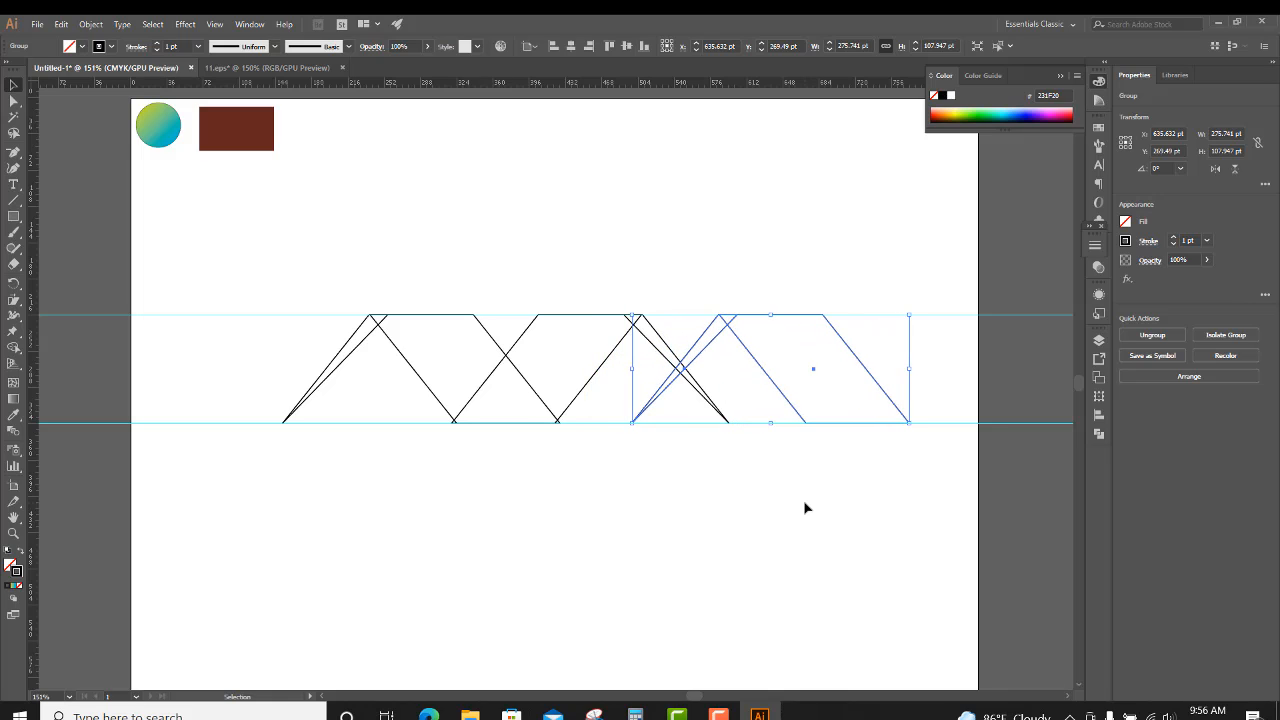
key(Right)
key(Right)
key(Right)
key(Right)
key(Right)
key(Right)
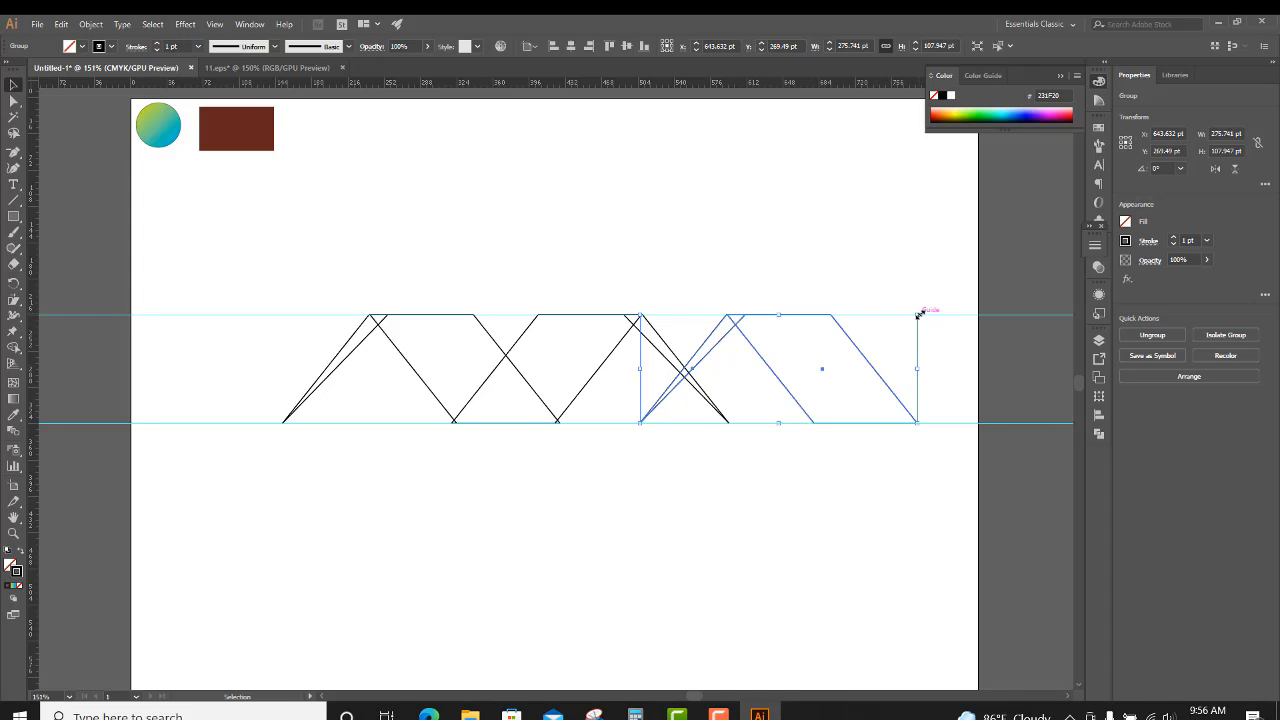
- Scale the rightmost group down to about 225 × 88 pt from its lower-left corner and reflect it across the vertical axis
drag(918, 315, 904, 337)
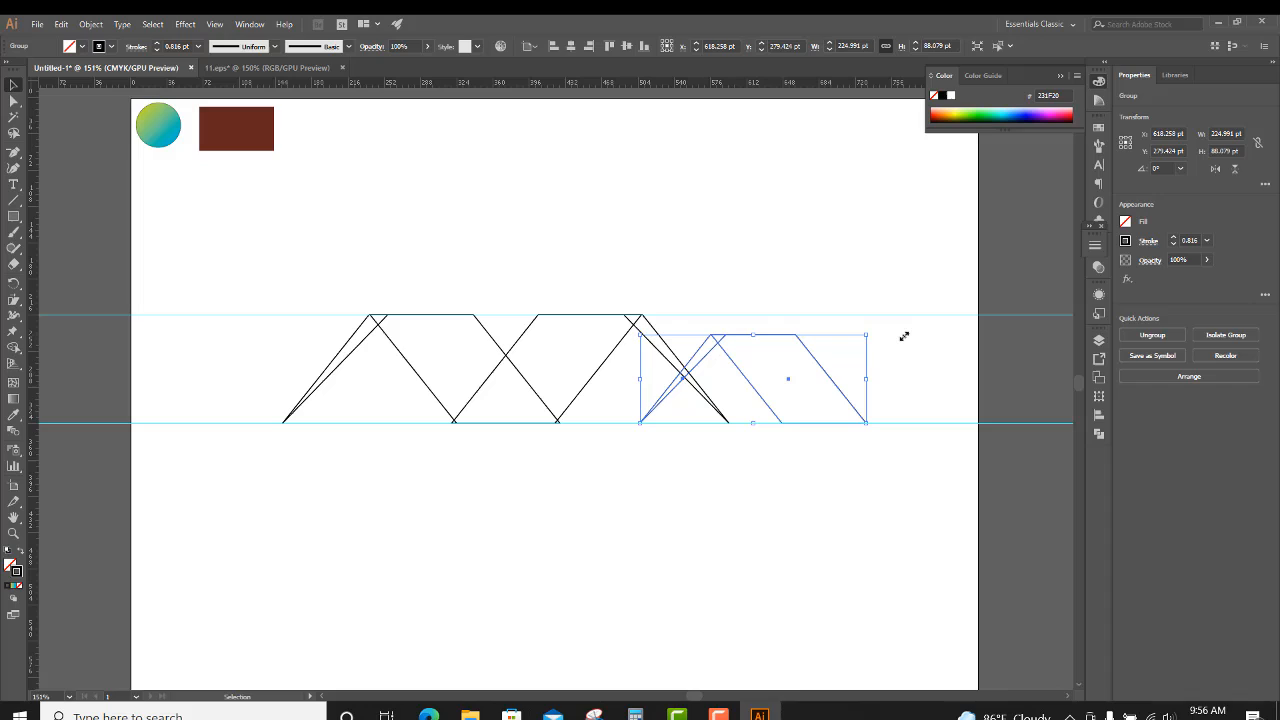
right_click(828, 385)
mouse_move(949, 517)
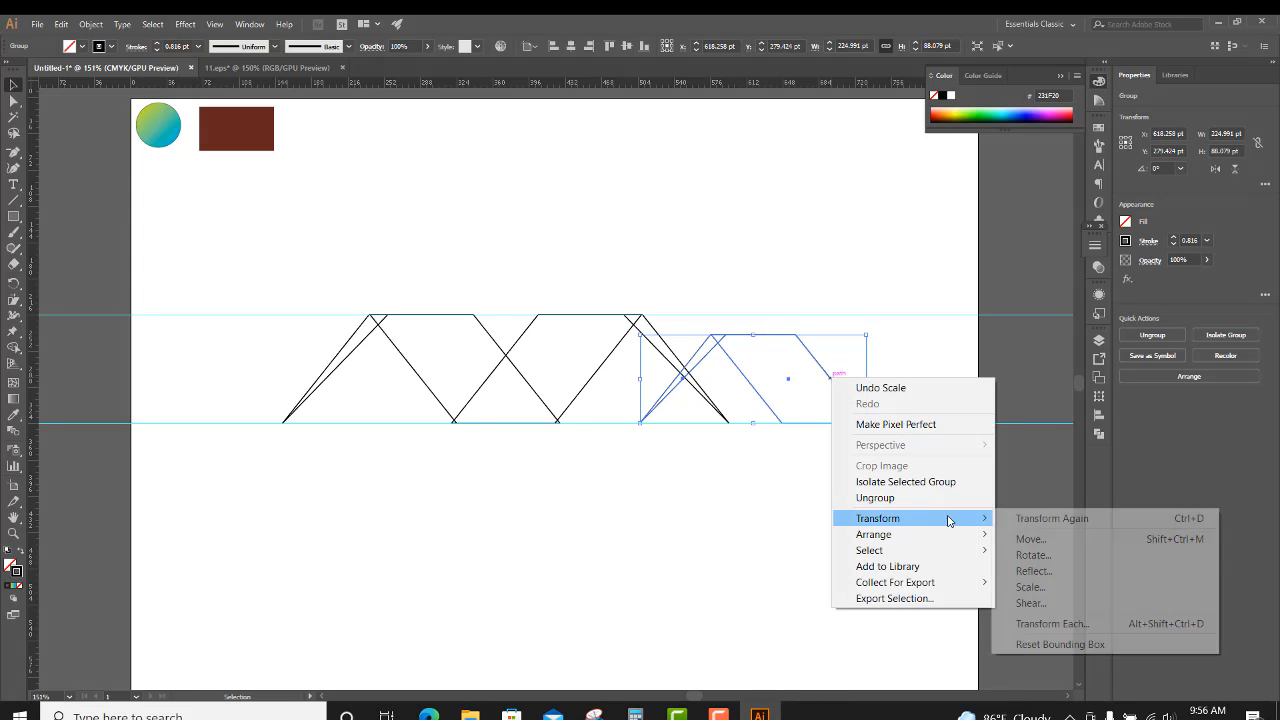
click(1034, 571)
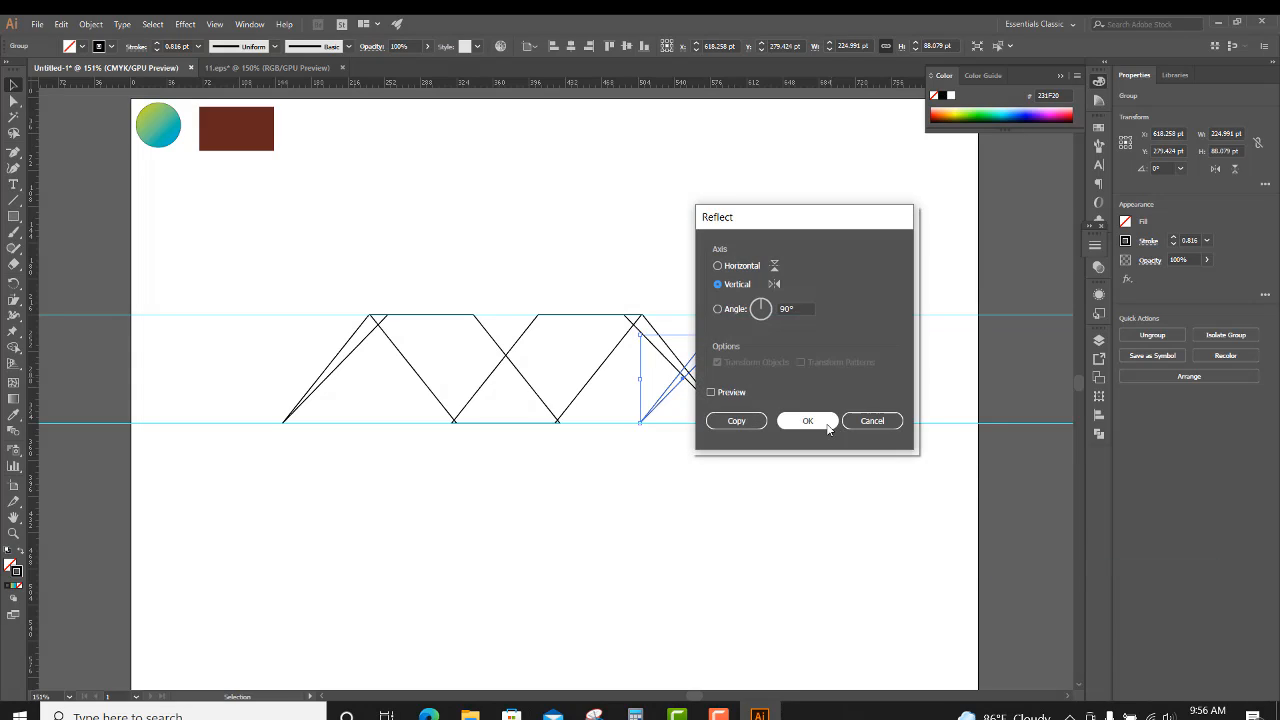
click(808, 421)
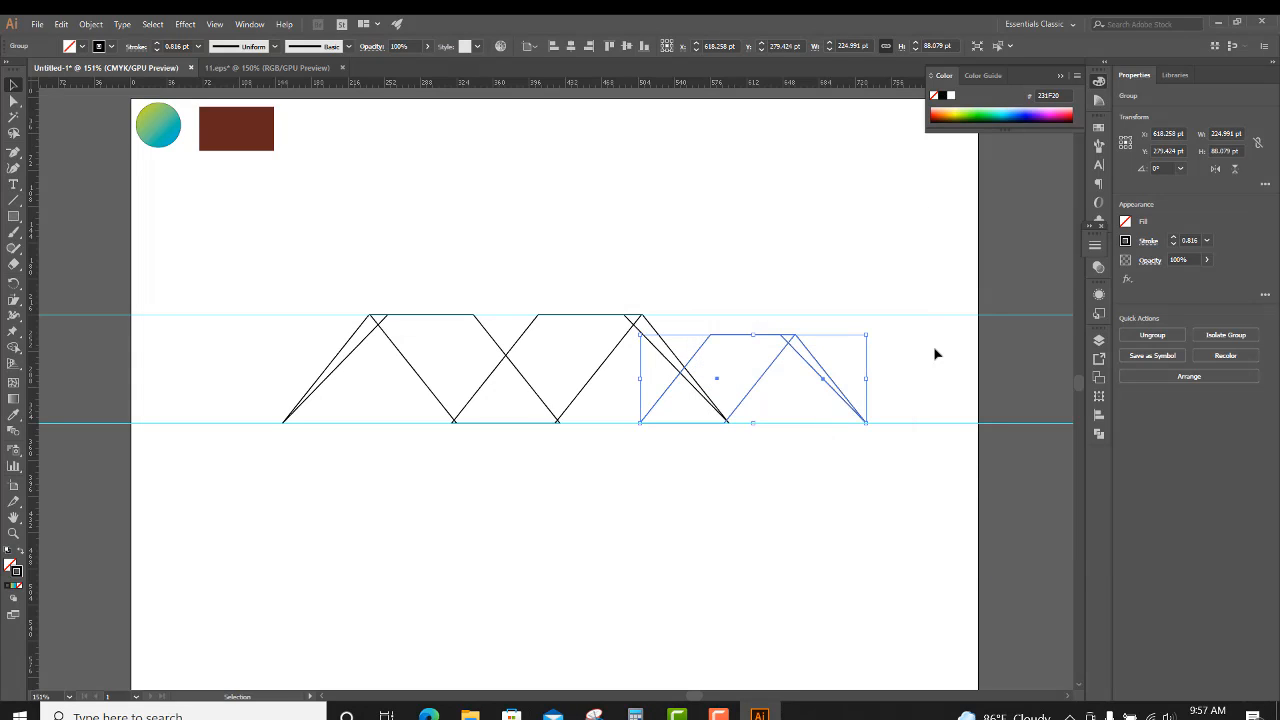
- Narrow the small rightmost group slightly by pulling its right edge inward, keeping its height
click(782, 508)
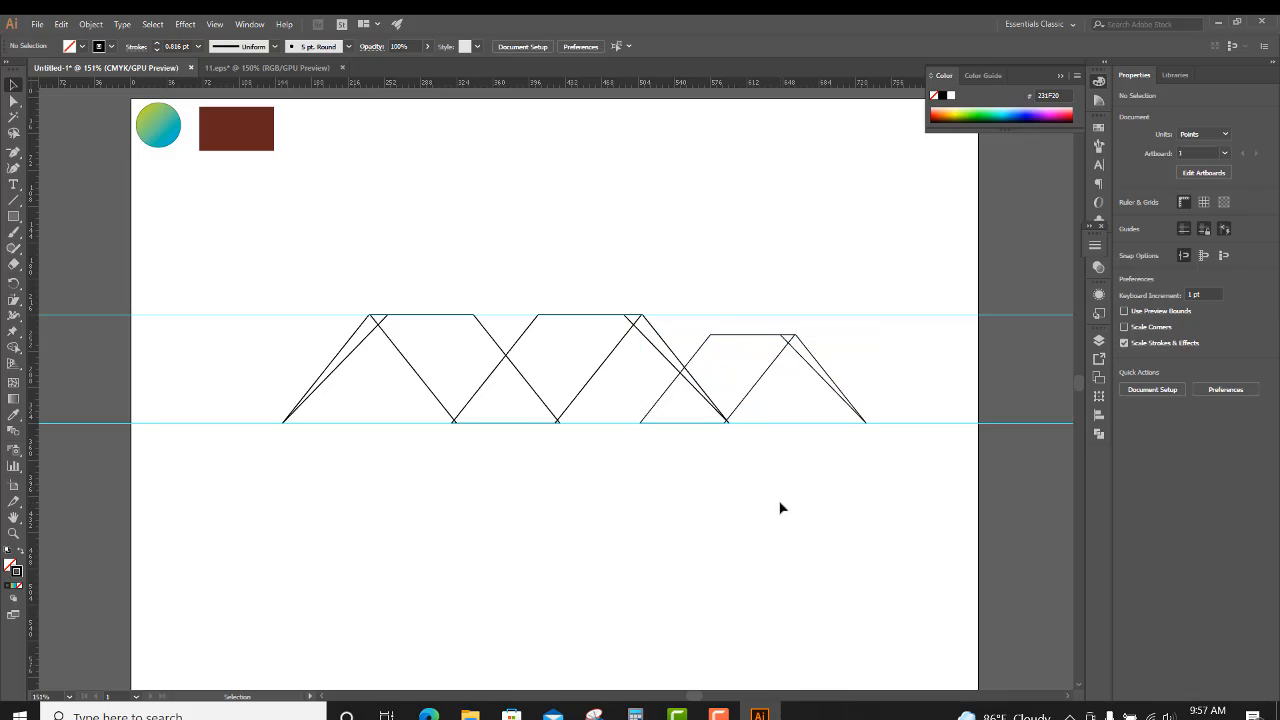
click(817, 348)
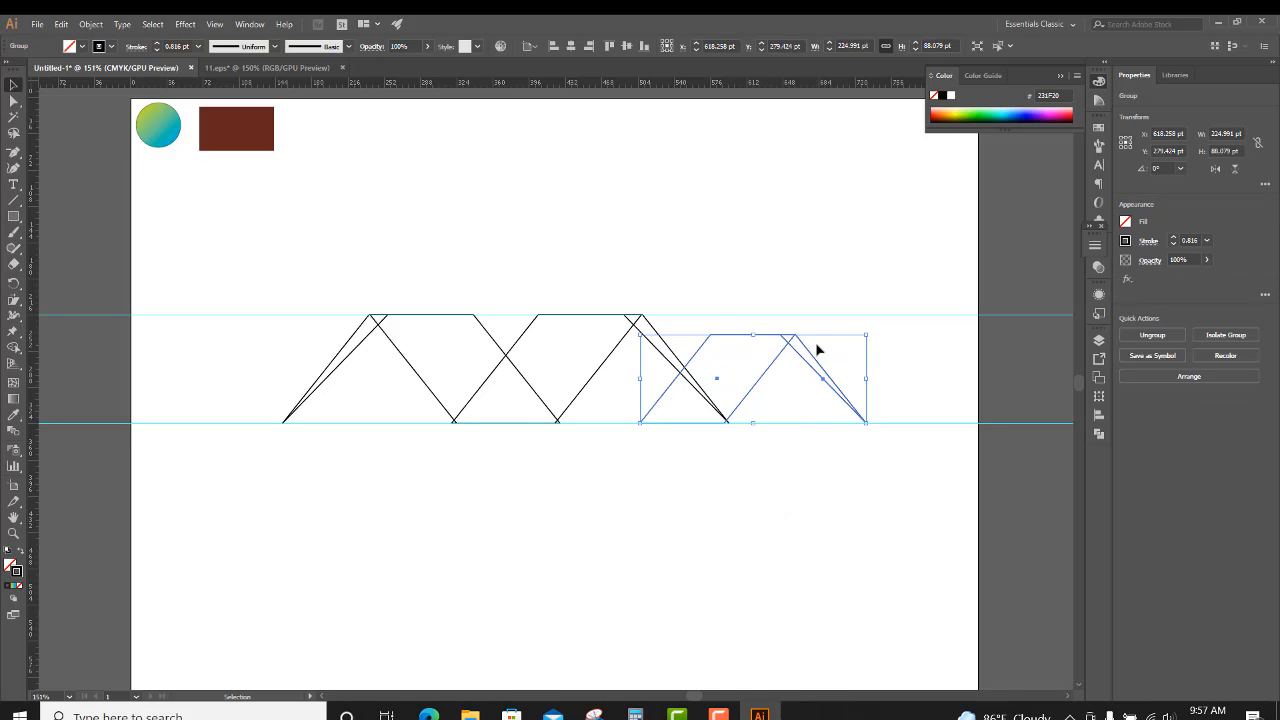
drag(869, 377, 846, 378)
click(869, 375)
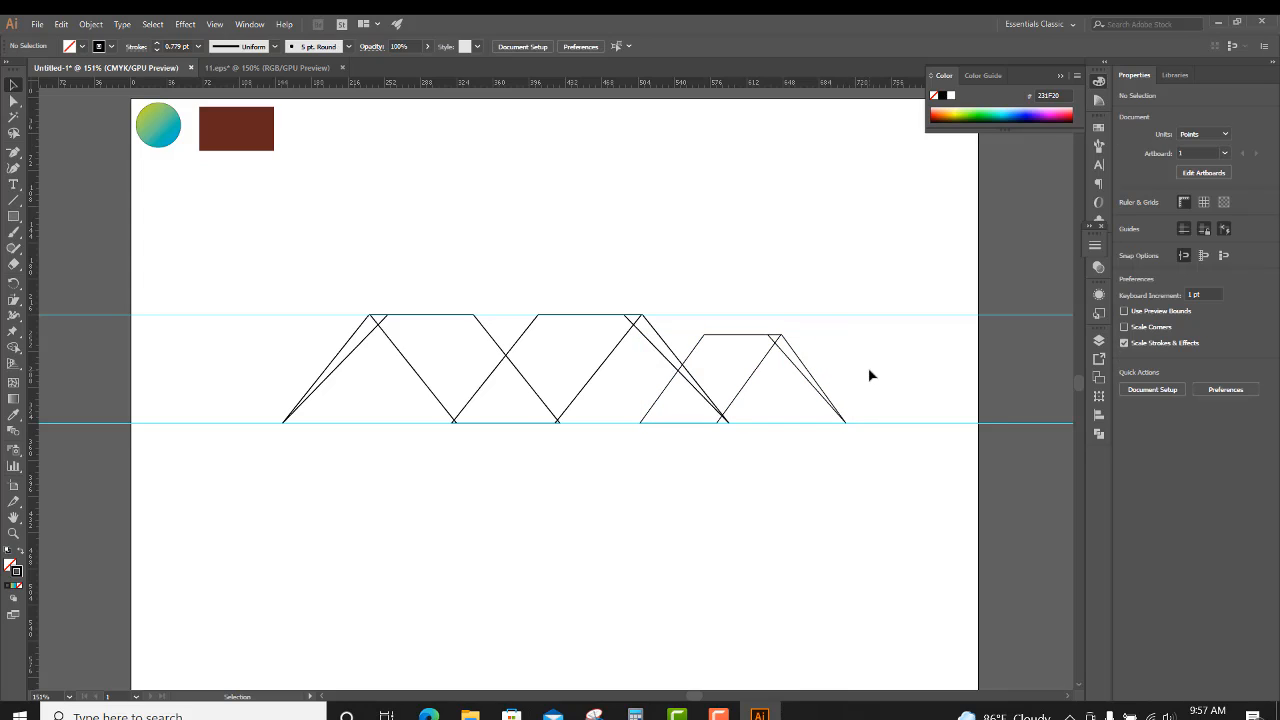
- Select all three groups and merge their overlapping regions into continuous roof outlines with the Shape Builder tool
drag(928, 367, 810, 373)
drag(838, 370, 362, 380)
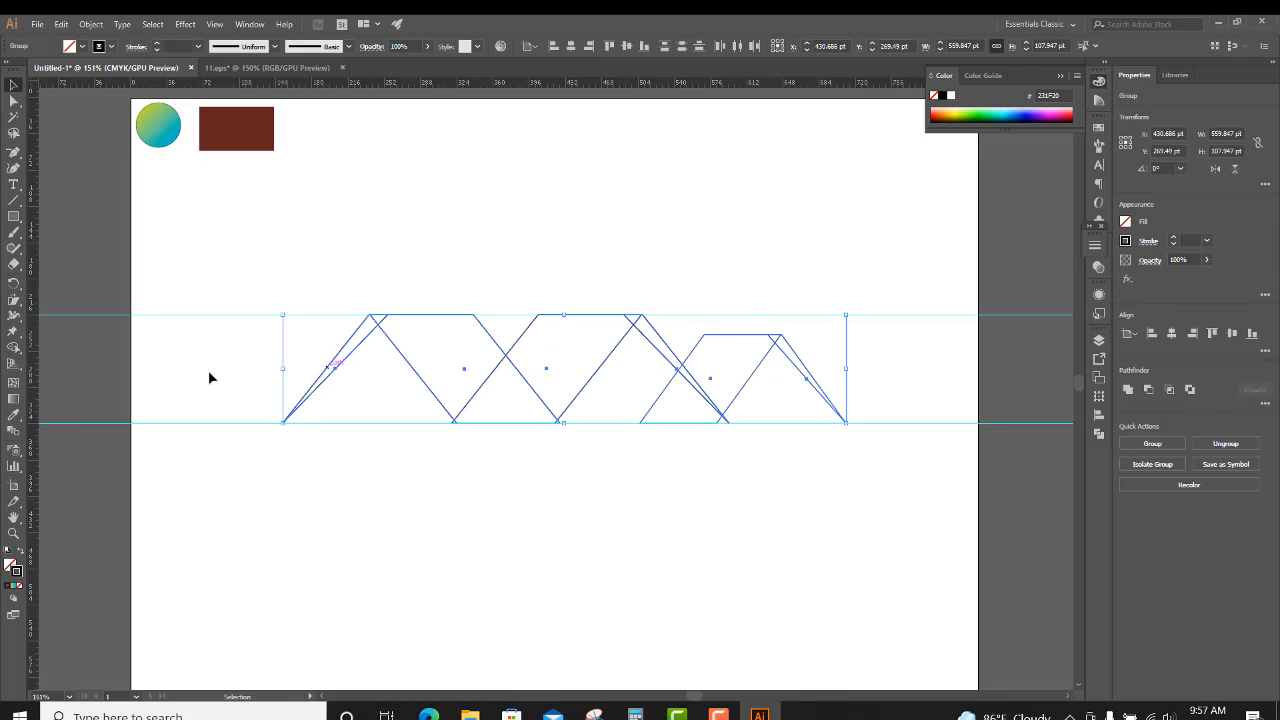
click(14, 347)
mouse_move(362, 328)
mouse_down()
mouse_move(414, 334)
mouse_move(477, 401)
mouse_move(621, 322)
mouse_move(645, 328)
mouse_up()
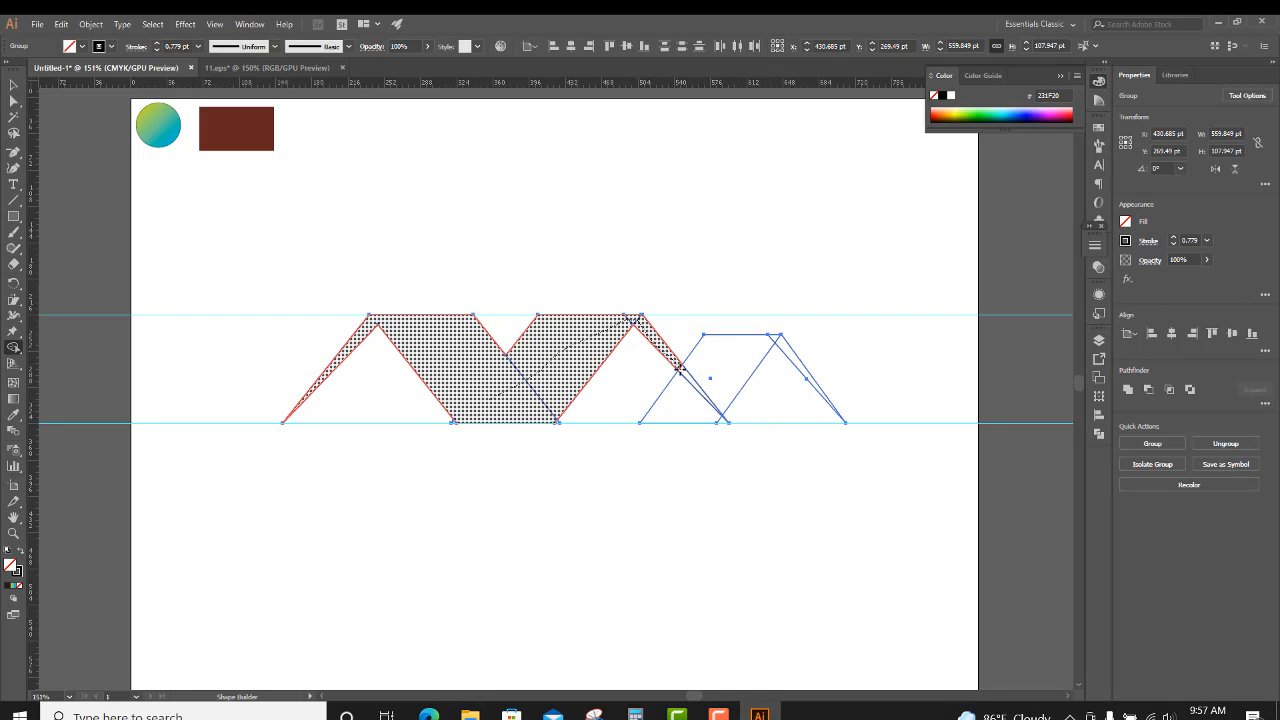
mouse_move(679, 369)
mouse_down()
mouse_move(709, 375)
mouse_move(745, 353)
mouse_move(805, 385)
mouse_move(775, 345)
mouse_up()
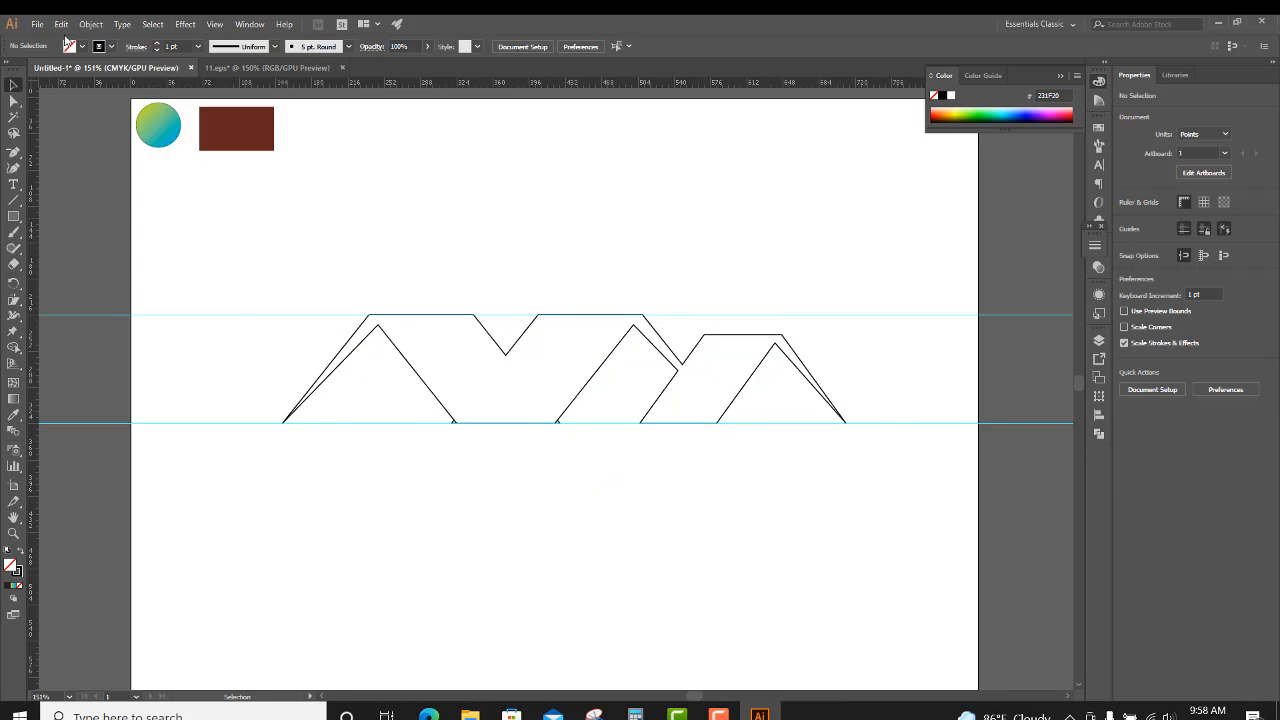
- Unlock the two horizontal guides and delete them
click(61, 24)
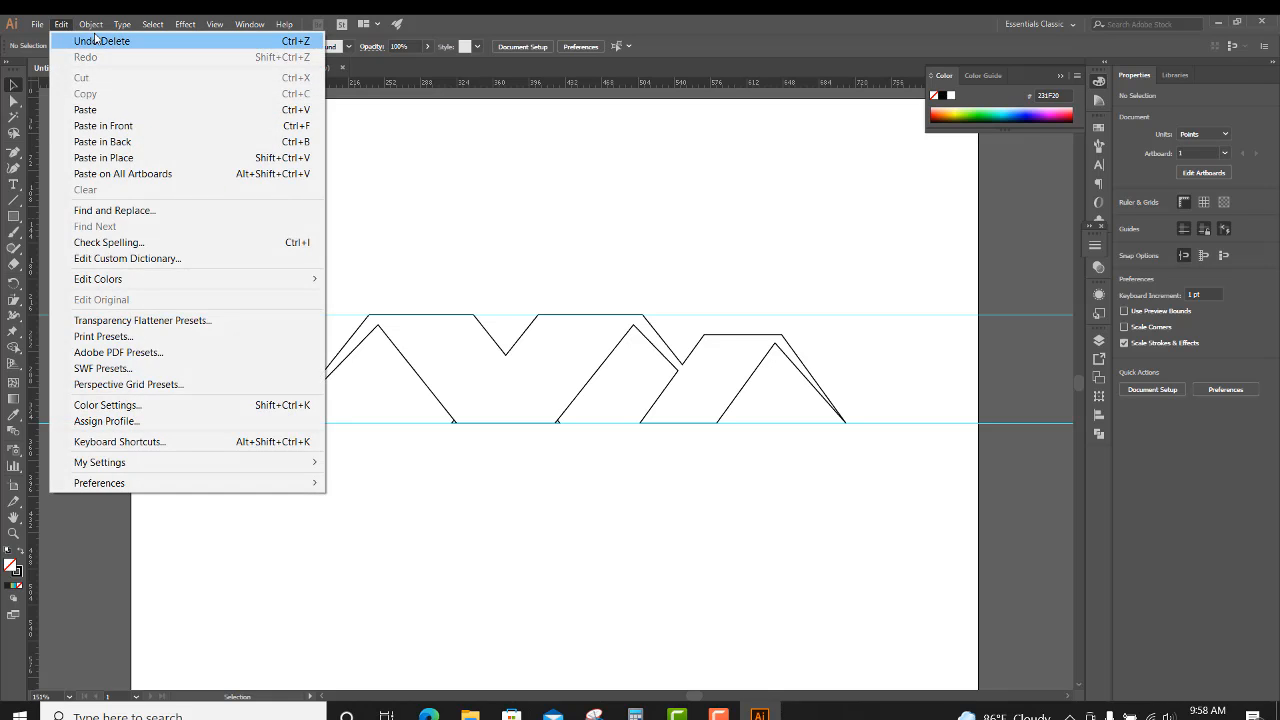
mouse_move(91, 24)
click(154, 126)
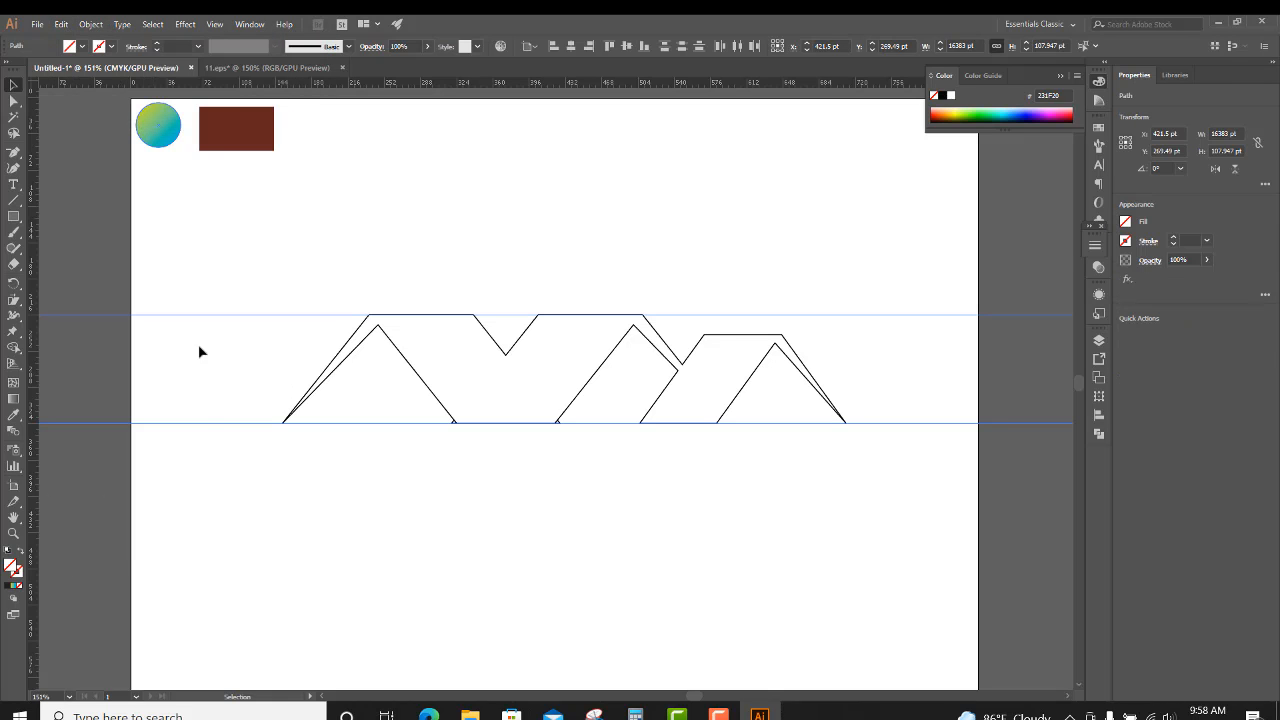
click(189, 505)
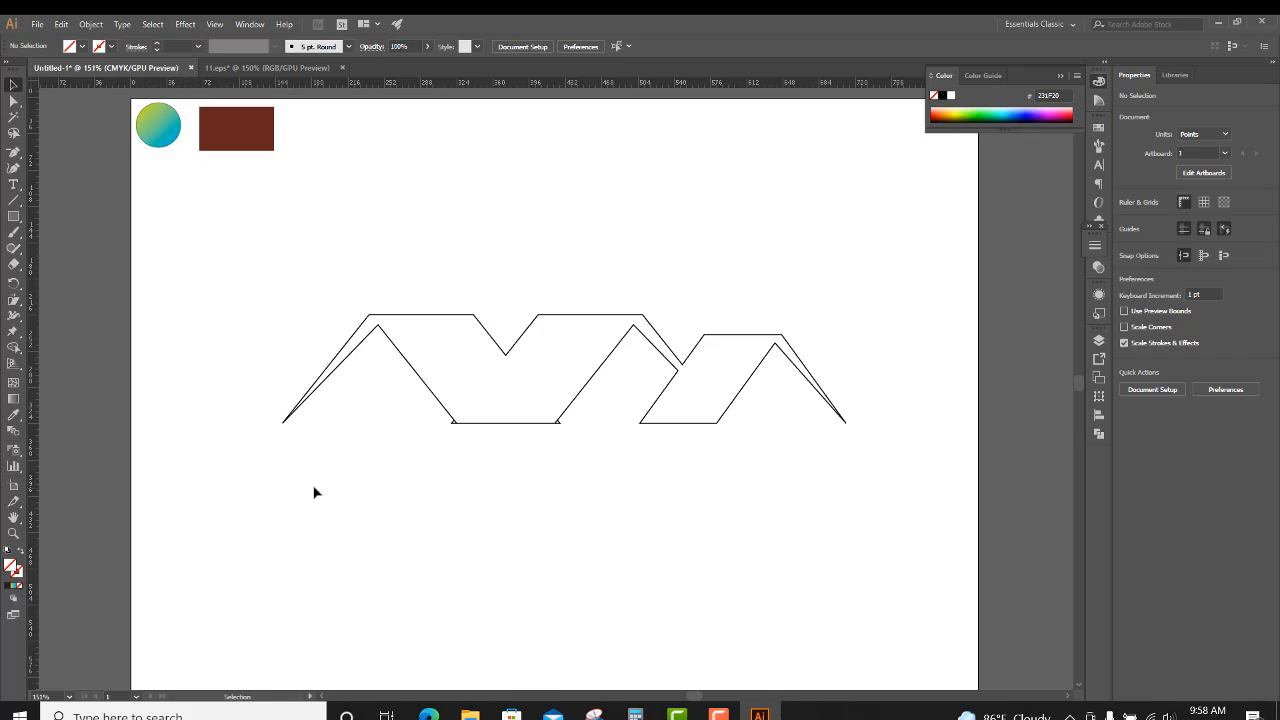
- Select the roof outlines and clean up the leftover slivers at the lower corners with the Shape Builder tool
drag(408, 418, 574, 440)
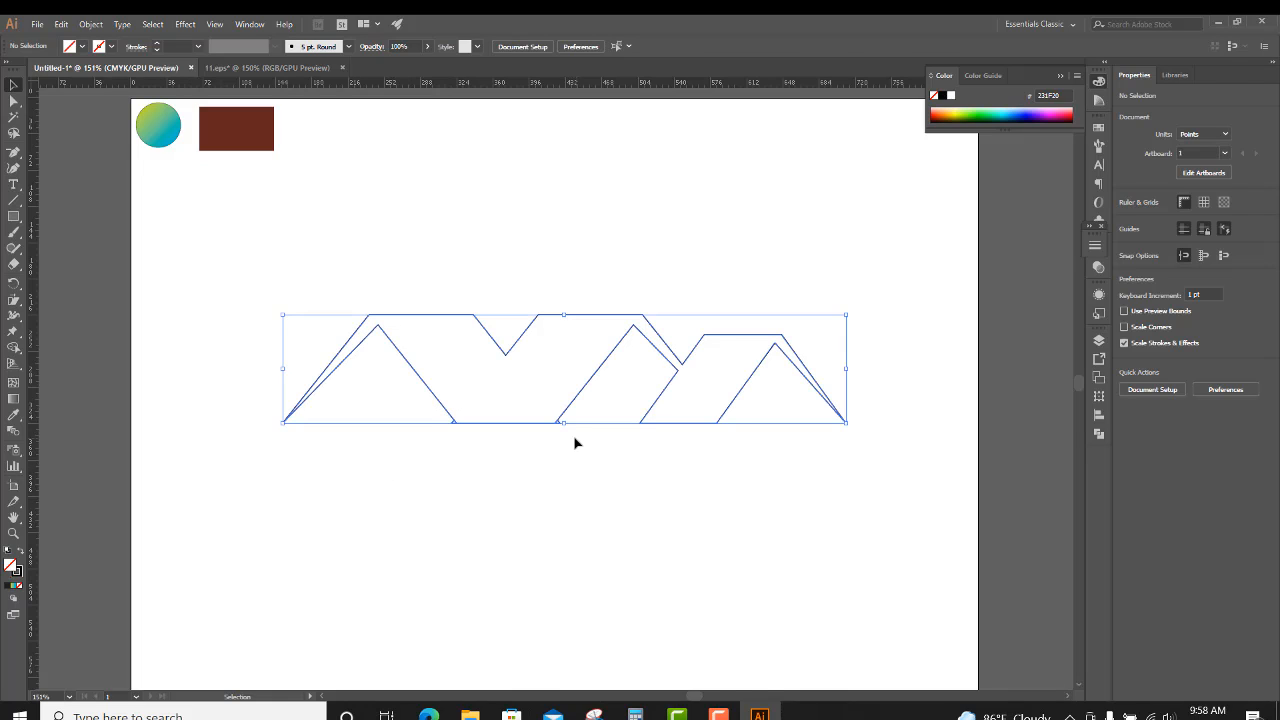
click(14, 348)
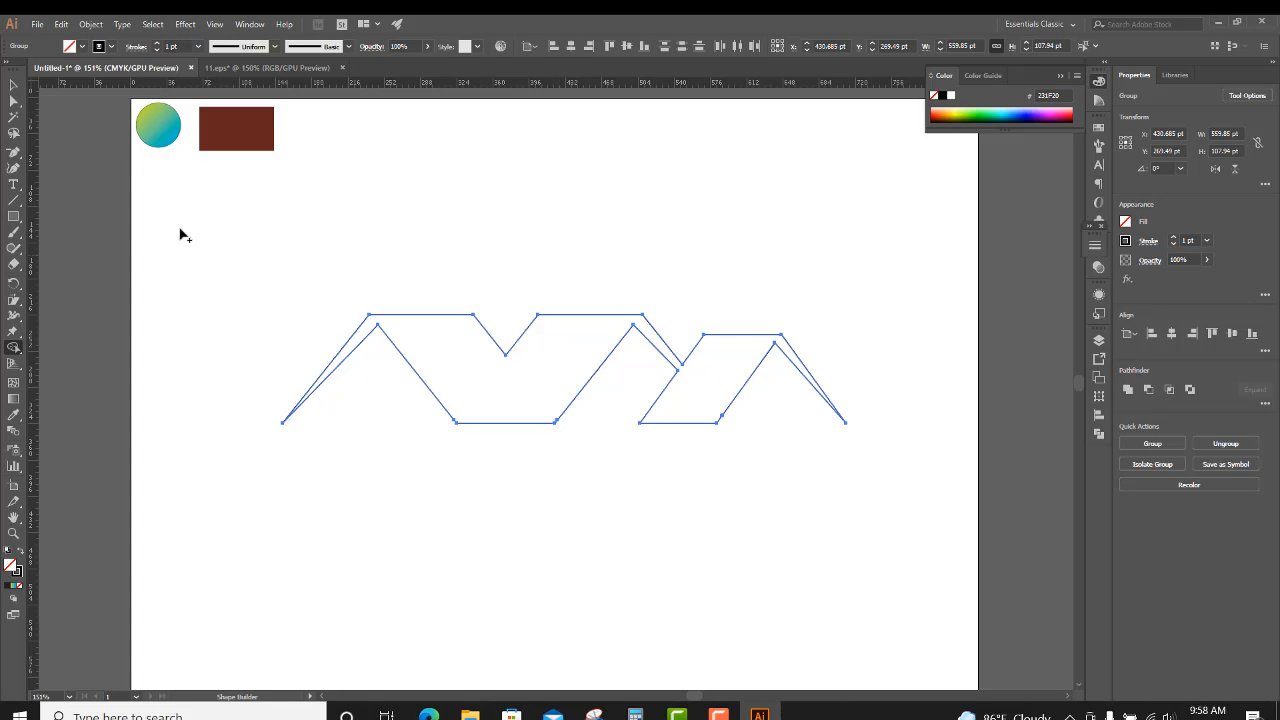
key(v)
click(624, 201)
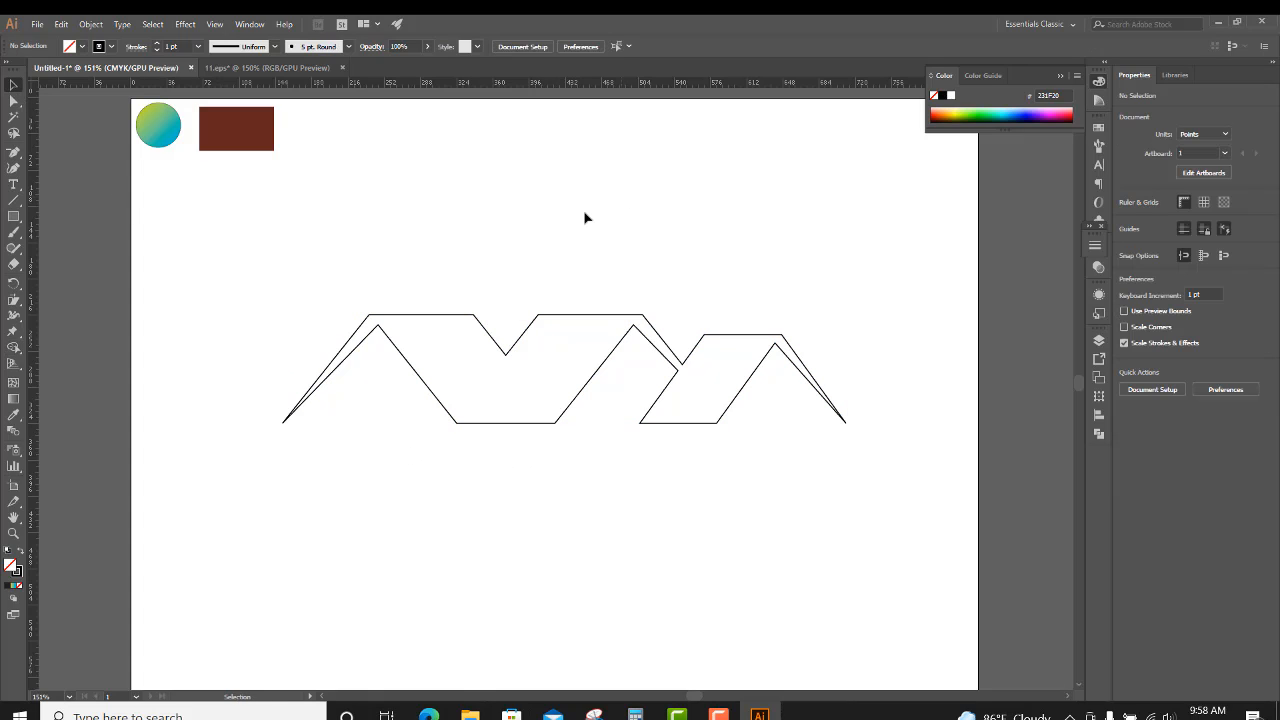
- Place vertical guides through the inner peaks of the left, middle and right roofs
drag(34, 386, 634, 462)
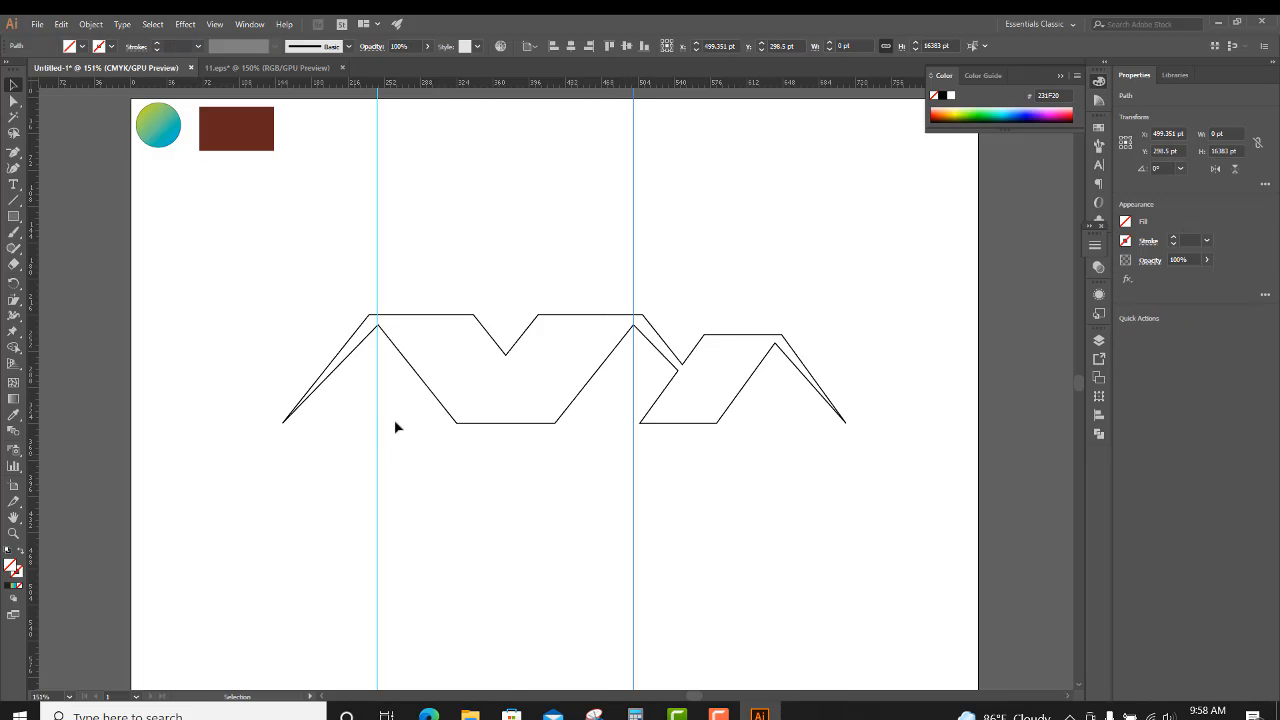
drag(31, 404, 774, 437)
click(846, 300)
- Select the three vertical guides and lock them
drag(308, 221, 860, 214)
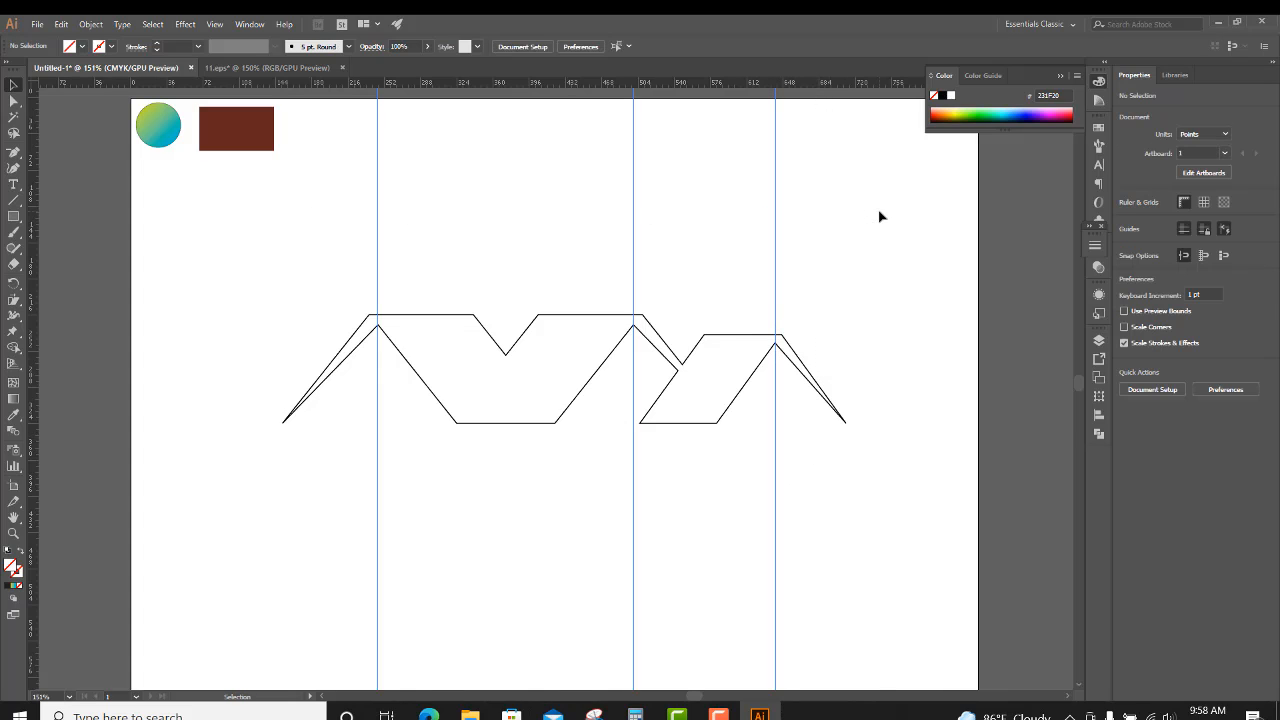
click(91, 24)
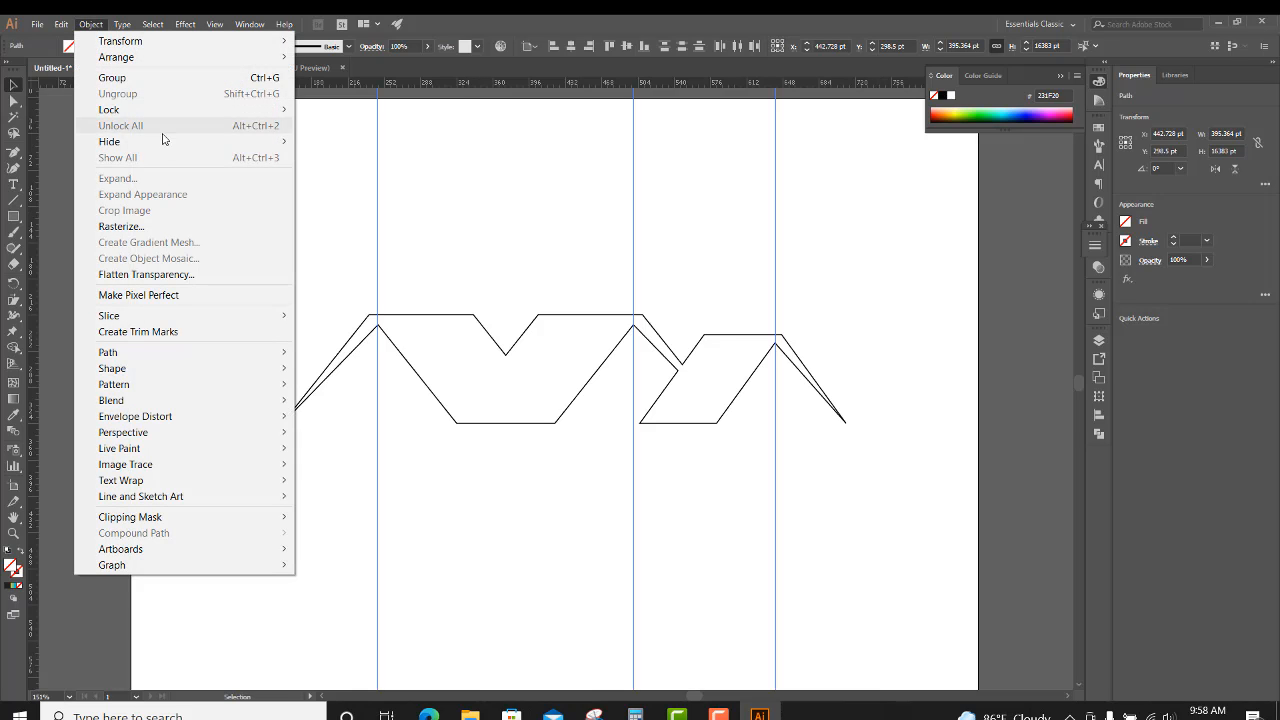
mouse_move(169, 120)
click(318, 110)
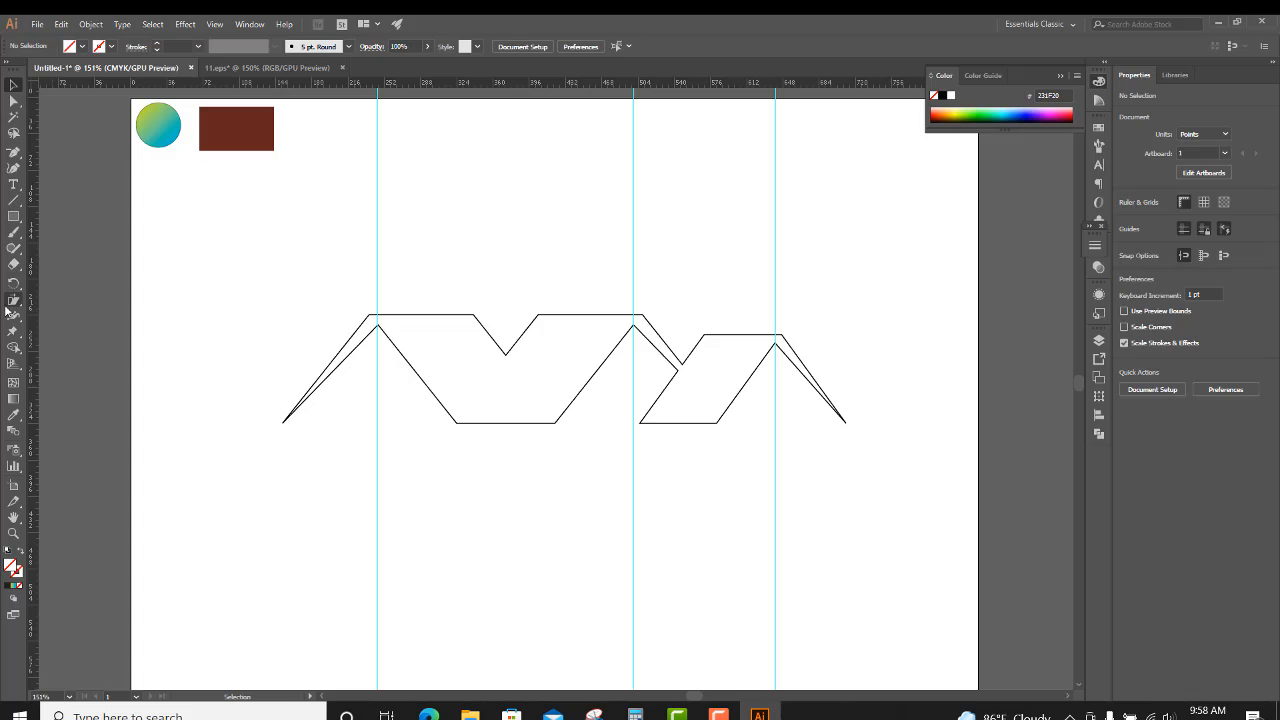
- Draw a square about 19.9 pt wide beneath the left roof peak and give it a 1 pt black stroke
click(14, 216)
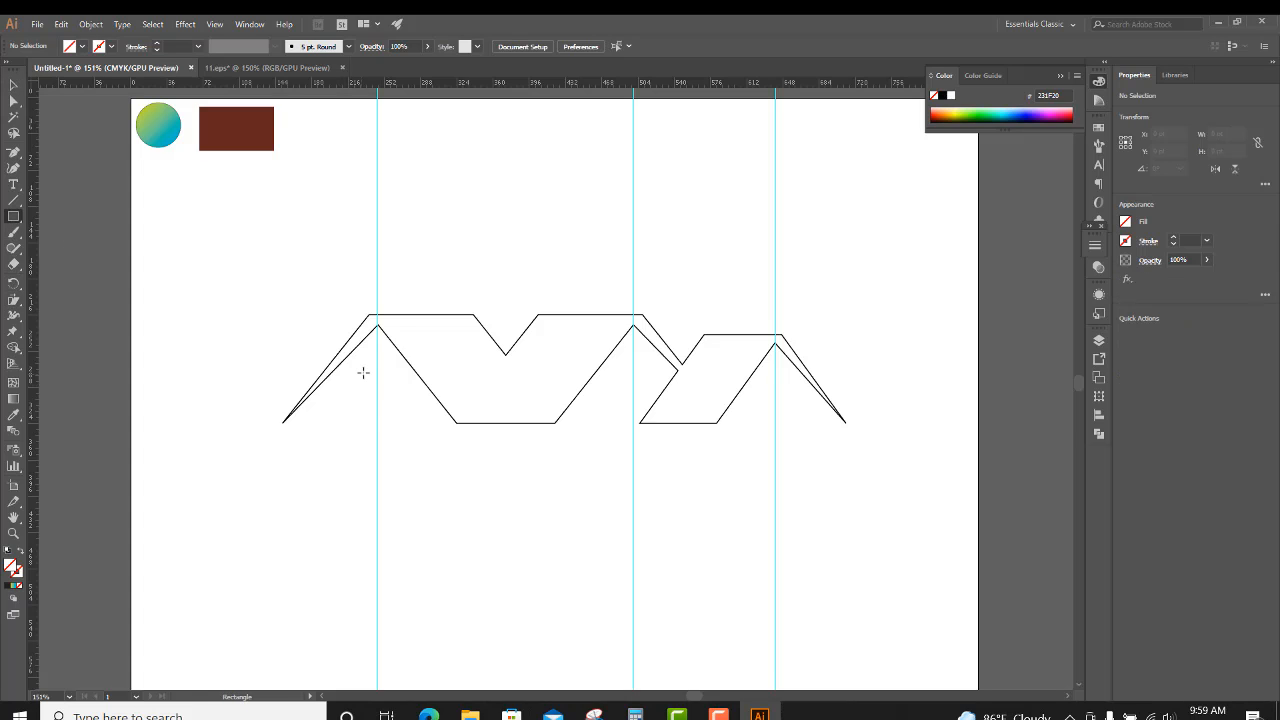
drag(363, 369, 372, 380)
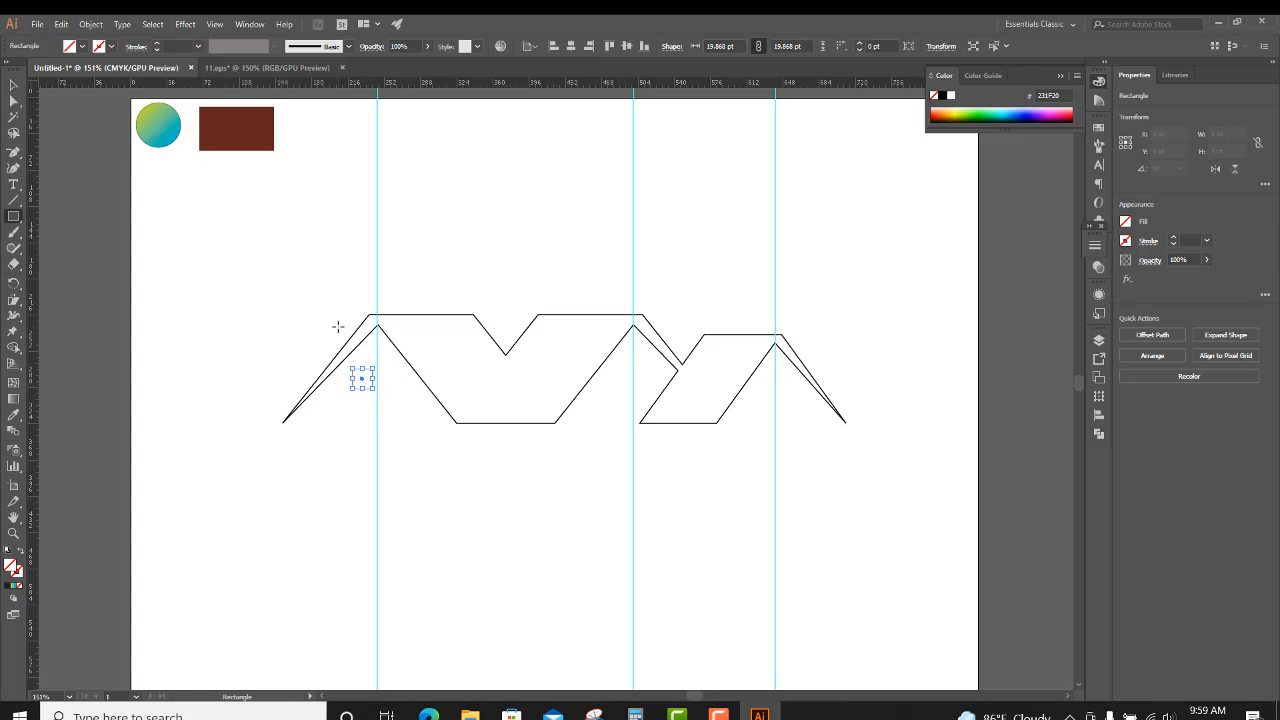
click(158, 45)
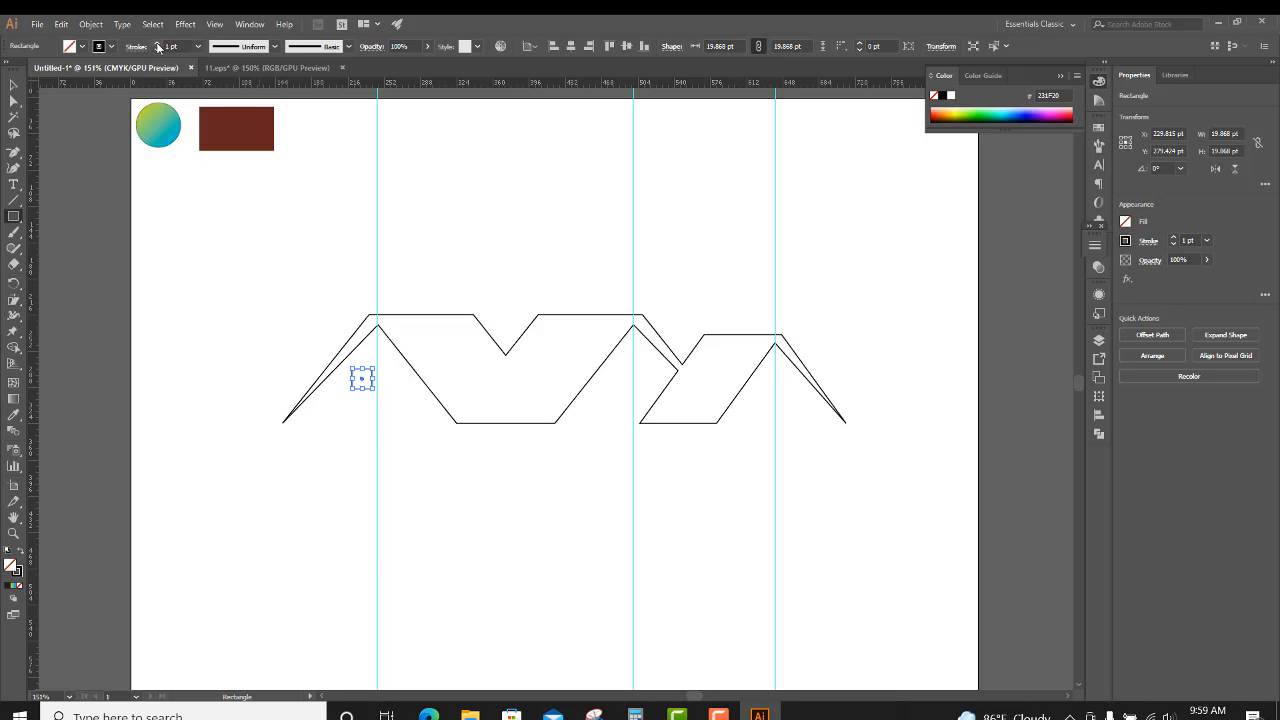
click(13, 84)
click(371, 342)
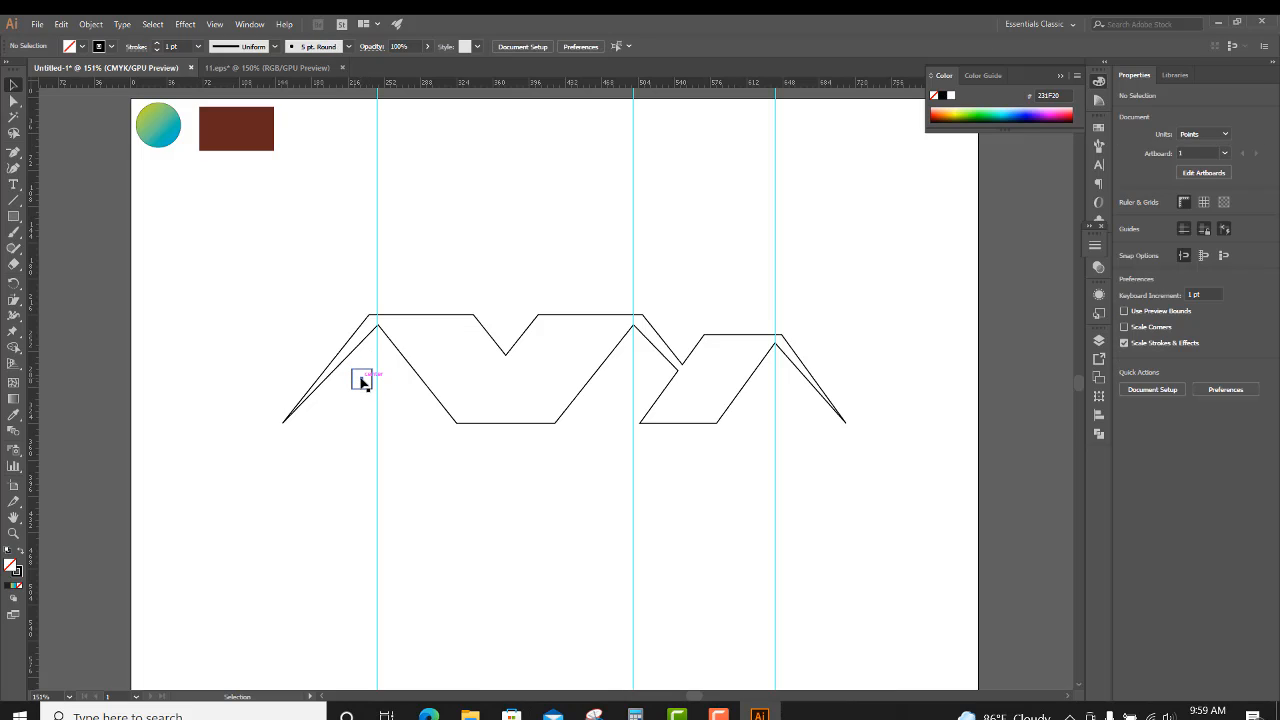
- Duplicate the square into a two-by-two window centred on the left guide, and place a smaller copy beneath the middle roof peak
drag(362, 381, 396, 393)
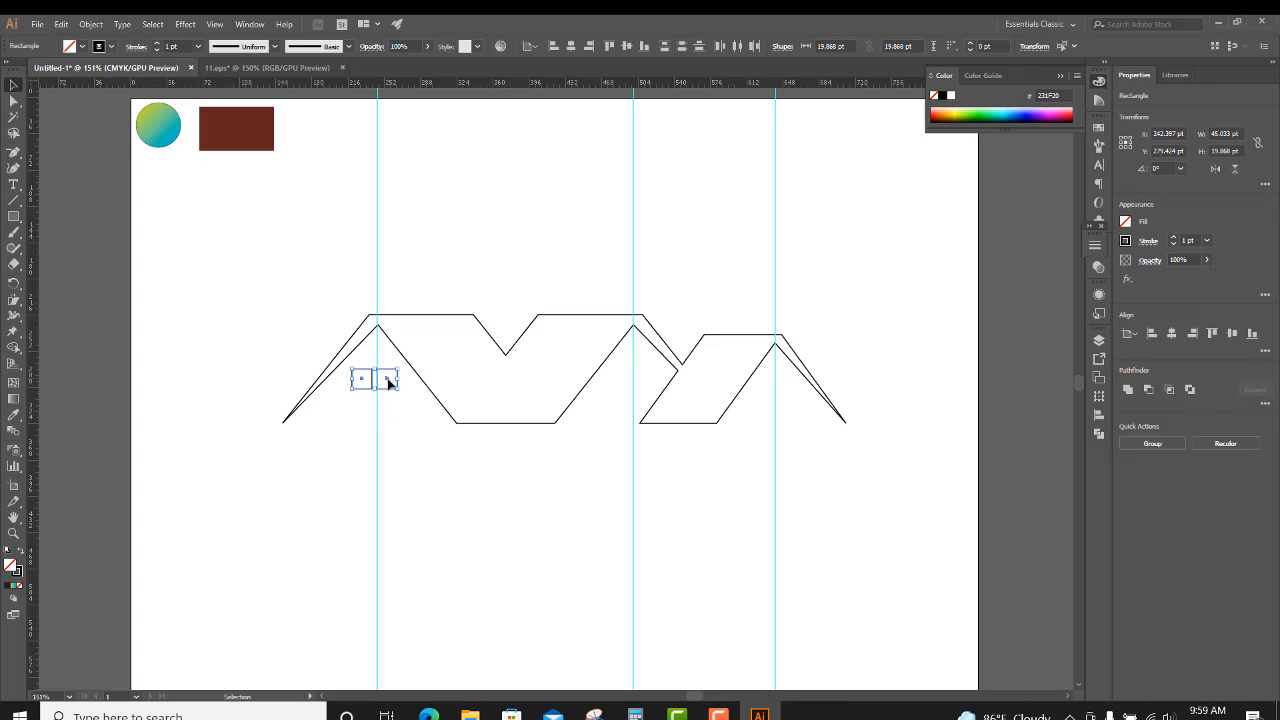
drag(392, 404, 486, 405)
click(396, 421)
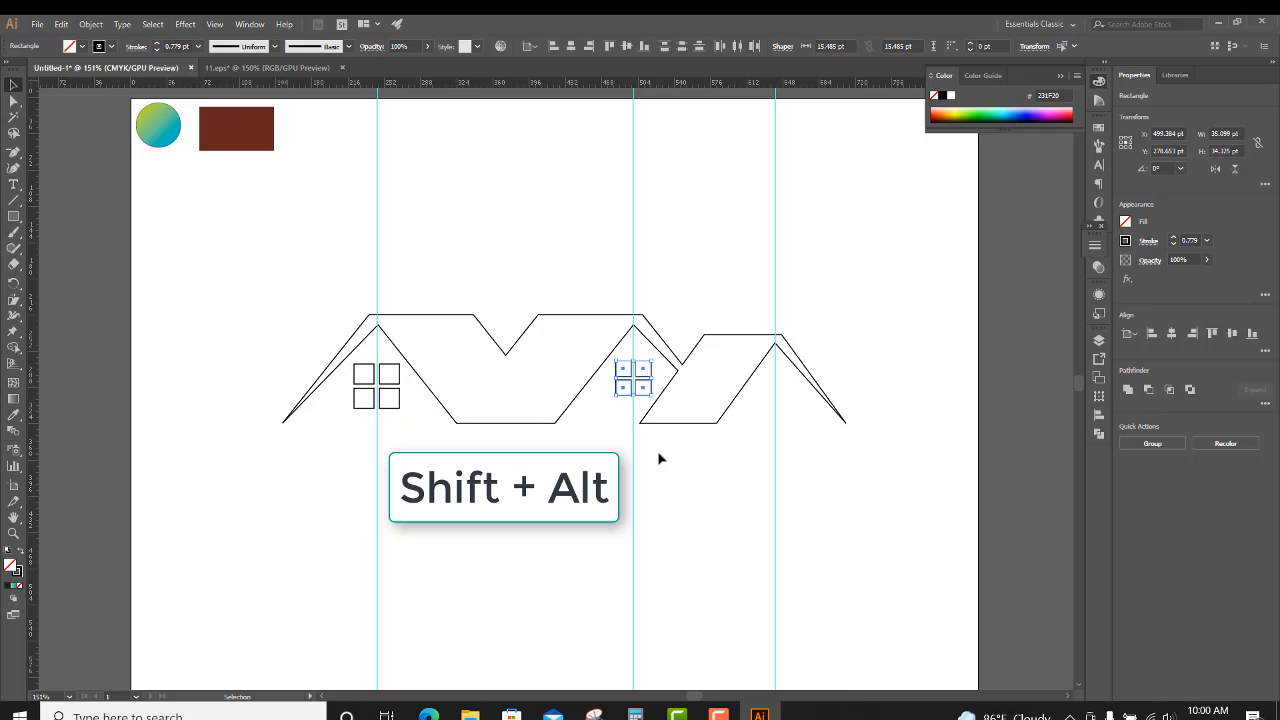
- Copy the left four-pane window beneath the right roof peak and scale the copy down to fit
click(658, 454)
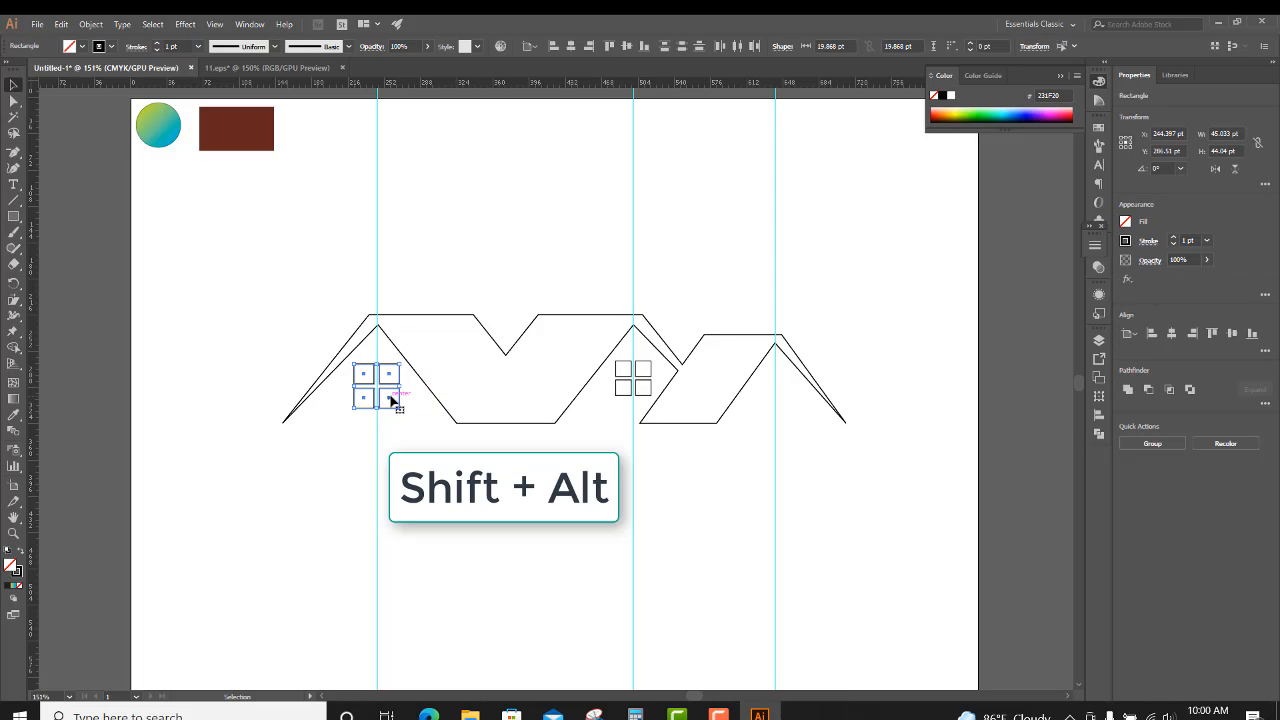
drag(392, 400, 787, 420)
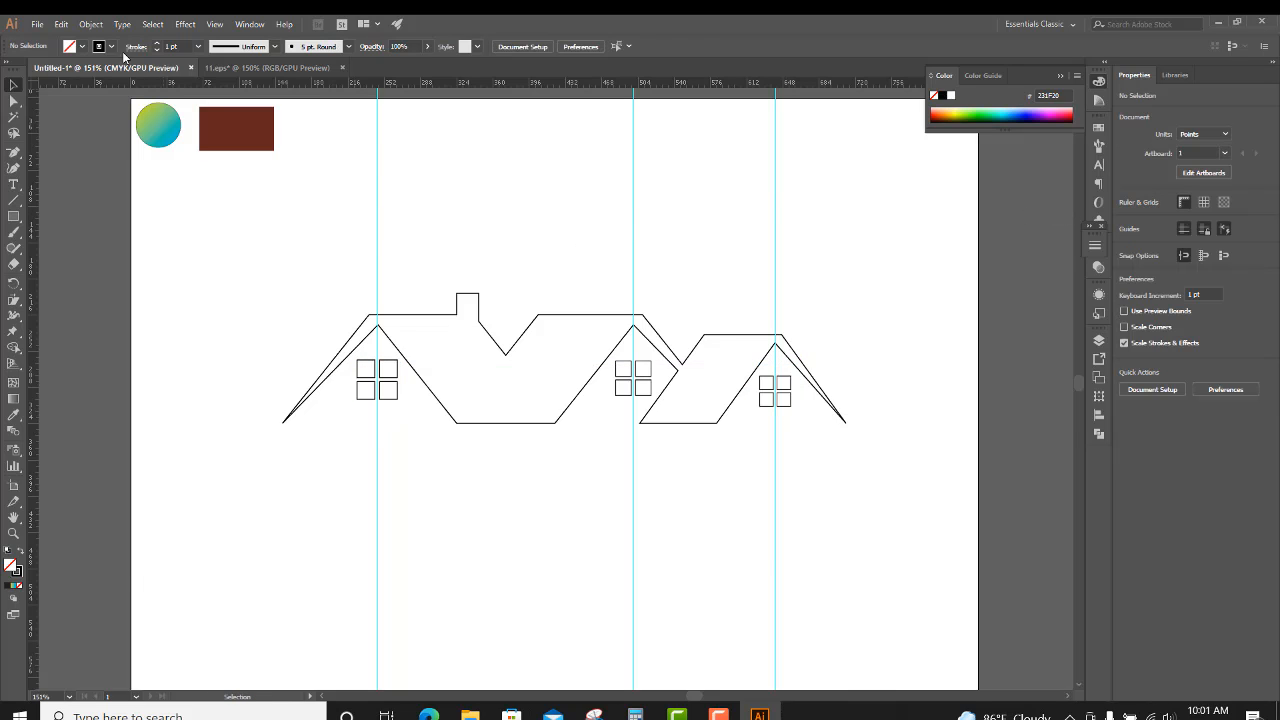
- Unlock all objects and delete the three vertical guides
click(91, 23)
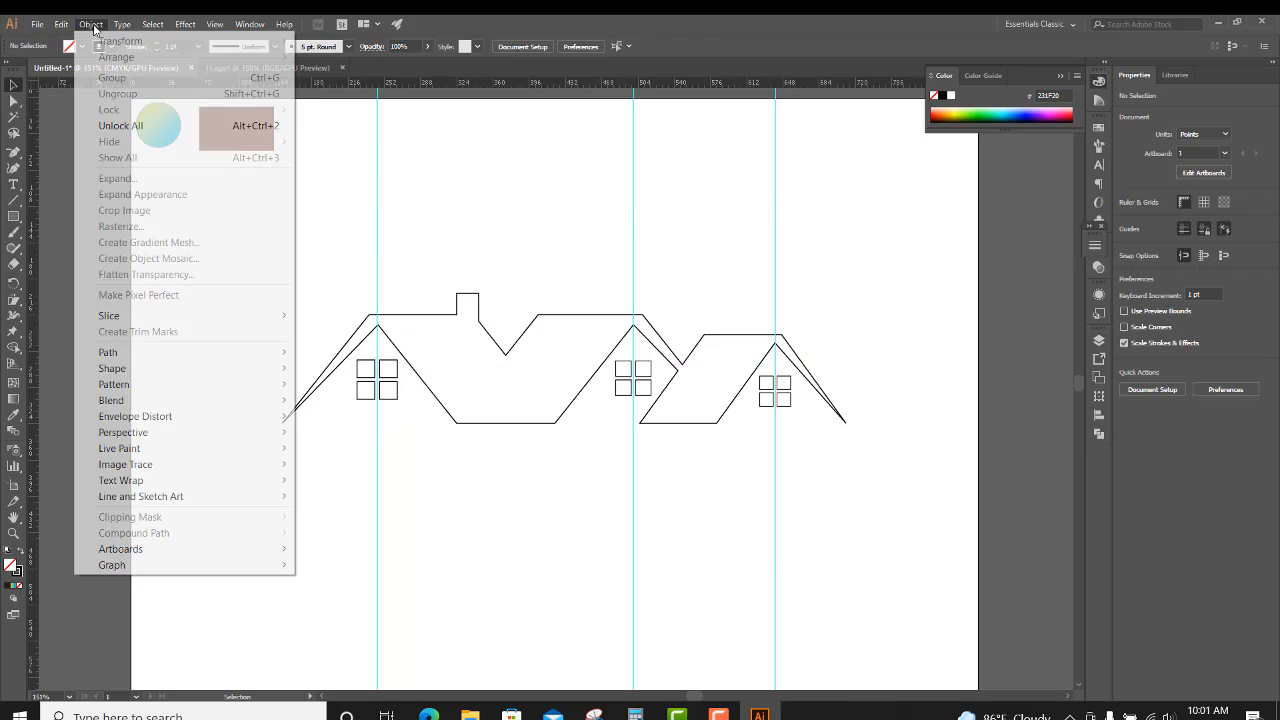
click(157, 121)
drag(252, 193, 892, 230)
key(Delete)
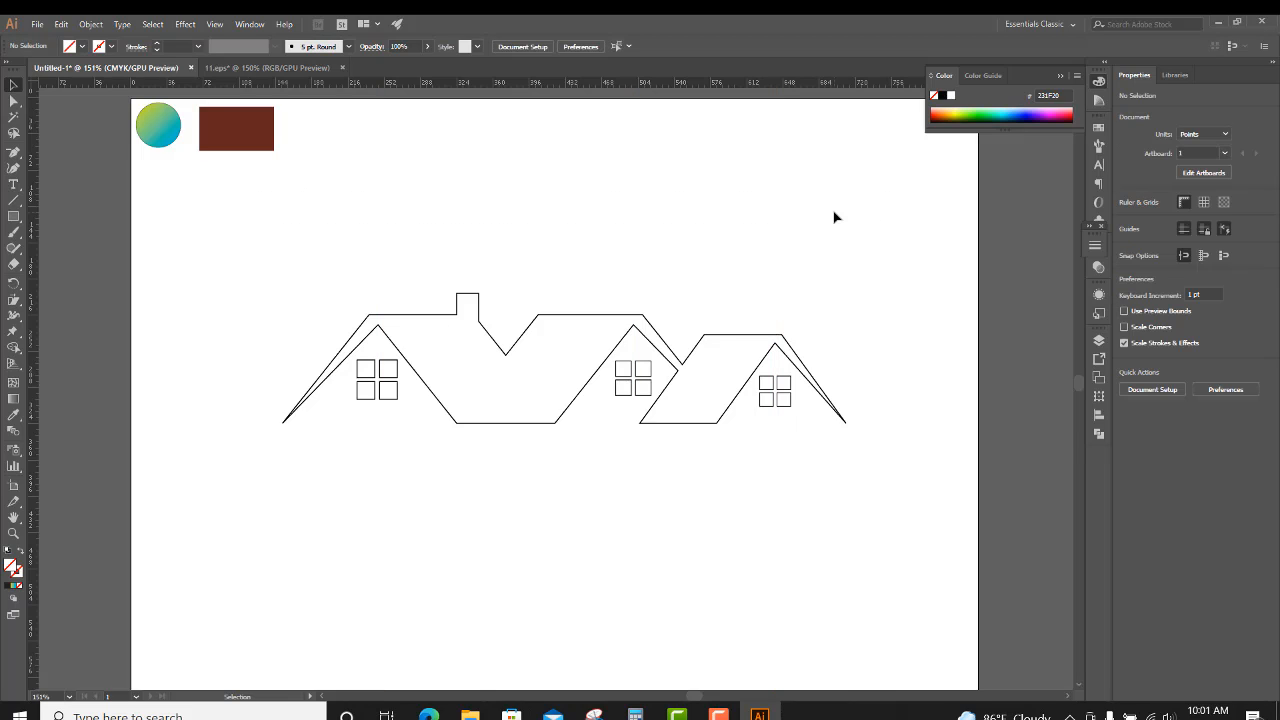
- Select the whole rooftop drawing and turn the roof area and the individual window panes into shapes with the Shape Builder
mouse_move(152, 285)
mouse_down()
mouse_move(800, 477)
mouse_move(877, 480)
mouse_up()
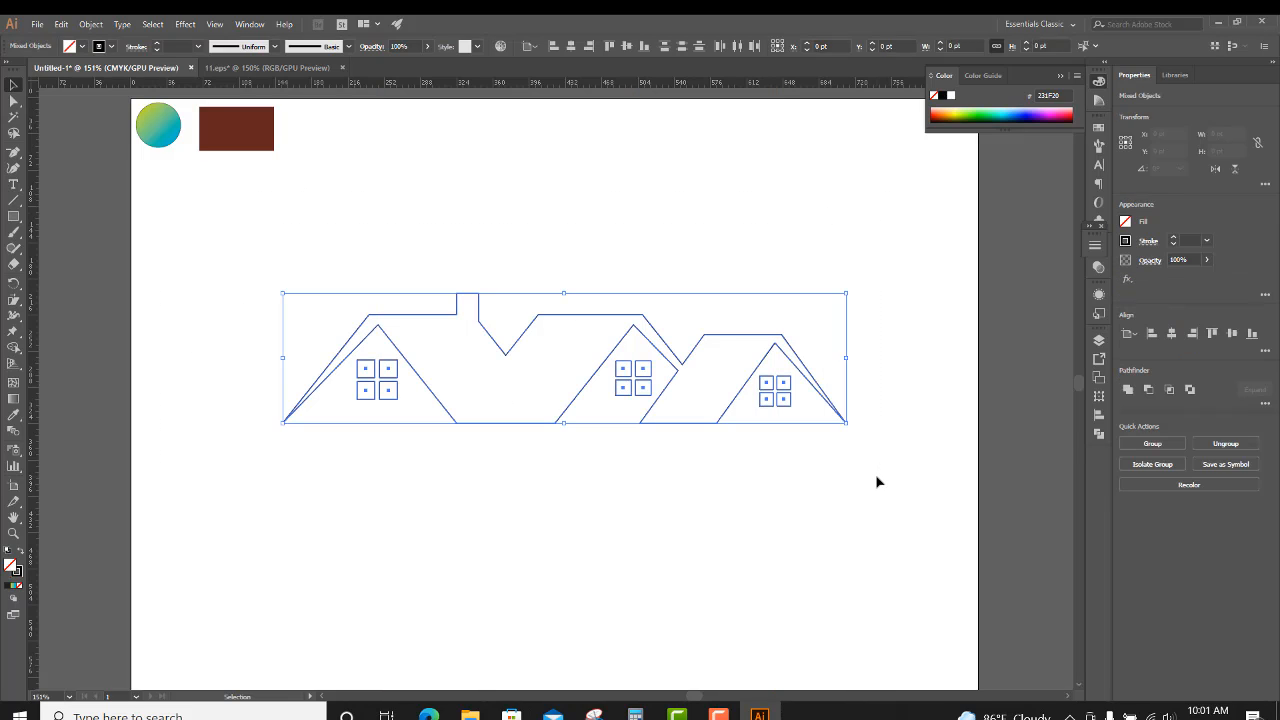
click(18, 348)
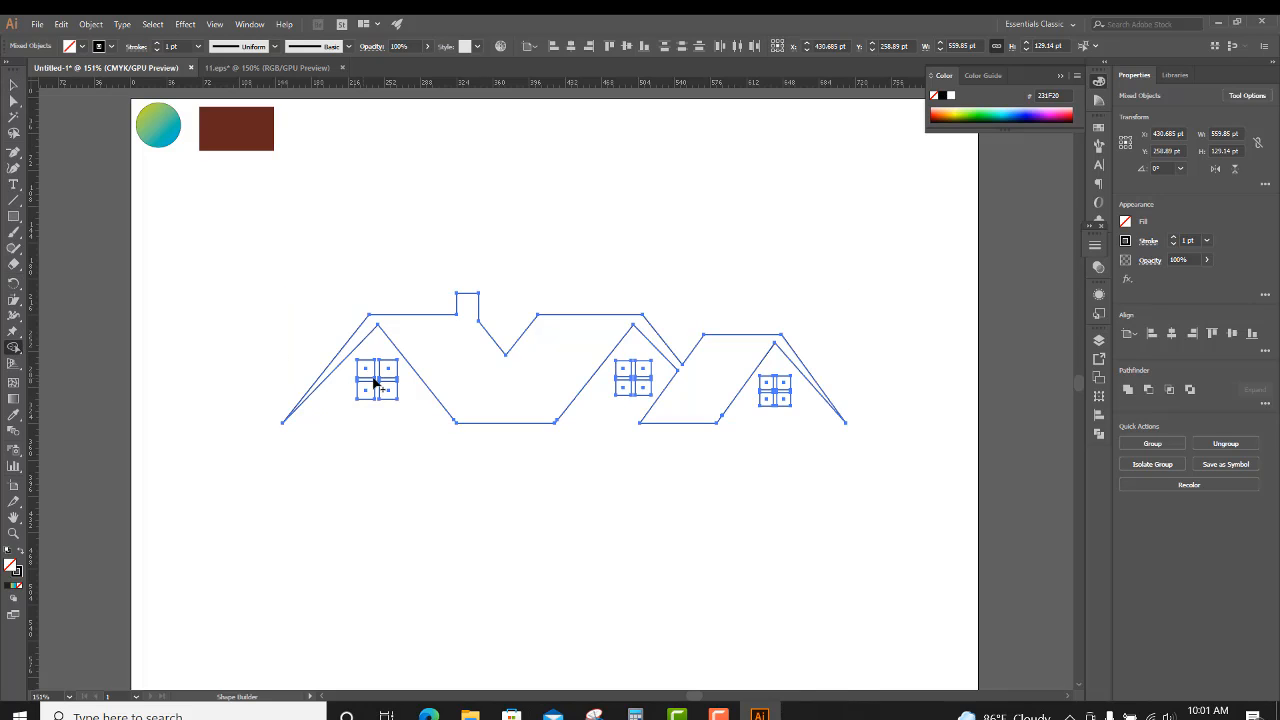
click(462, 366)
click(364, 371)
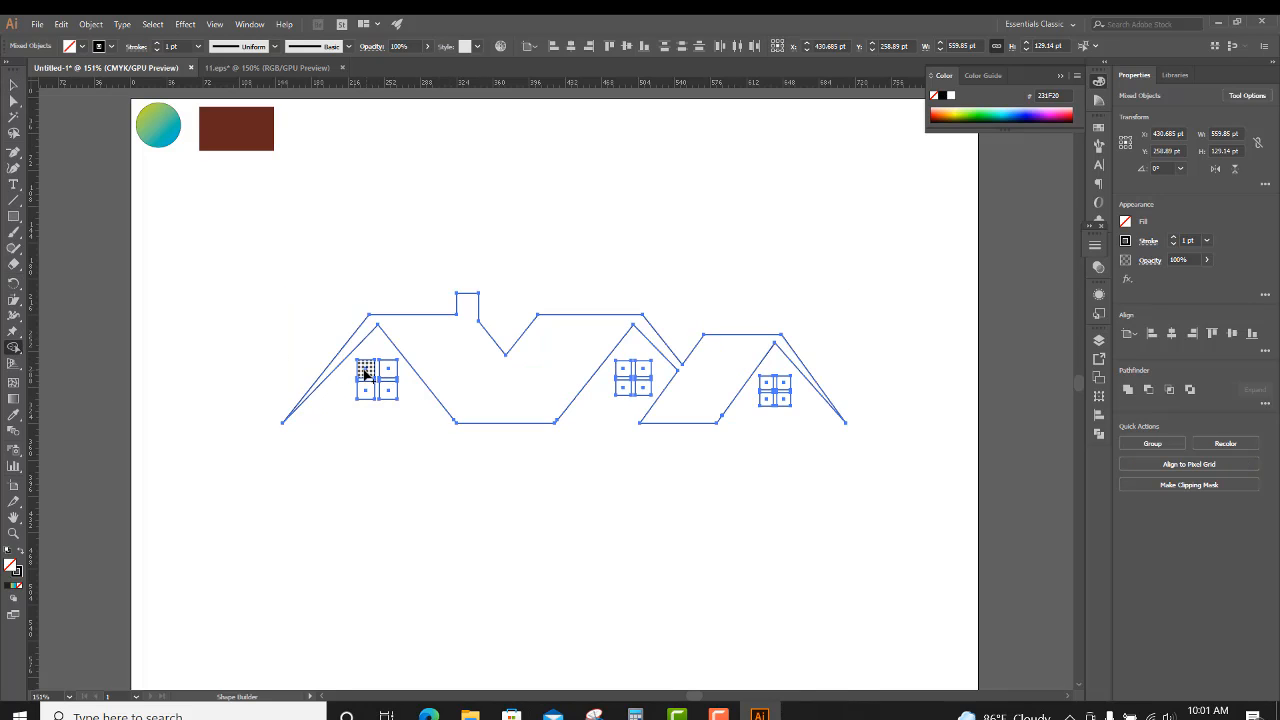
click(363, 391)
click(391, 371)
click(389, 390)
click(646, 382)
click(623, 391)
click(766, 387)
click(783, 387)
click(784, 401)
- Fill the roofs and windows with the green-blue gradient sampled from the circle, and group the roof shapes
click(20, 415)
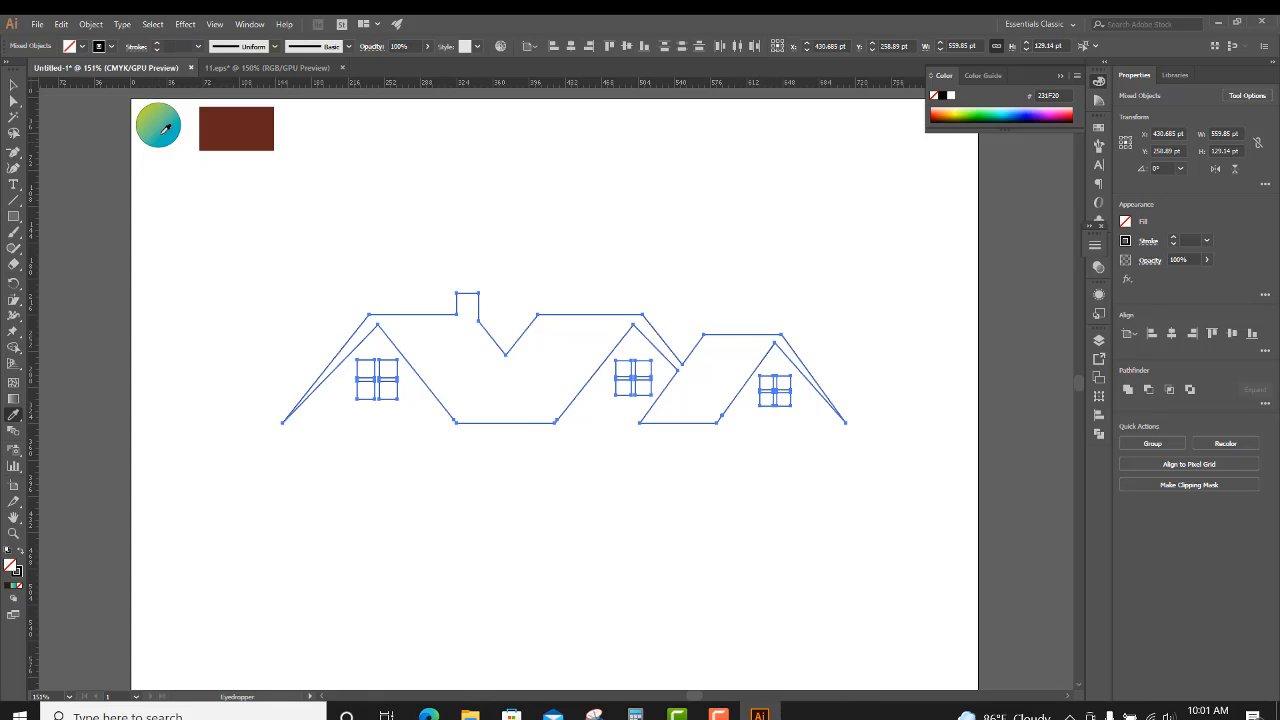
click(166, 125)
click(13, 84)
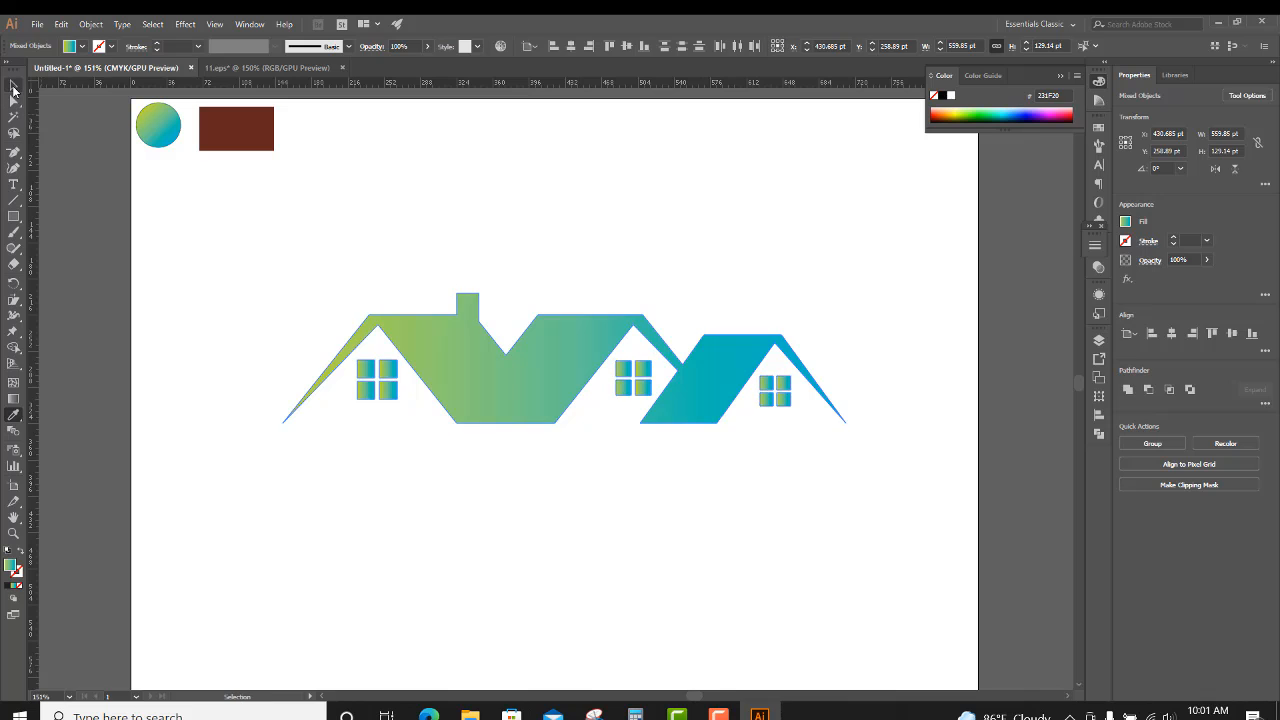
key(ctrl+g)
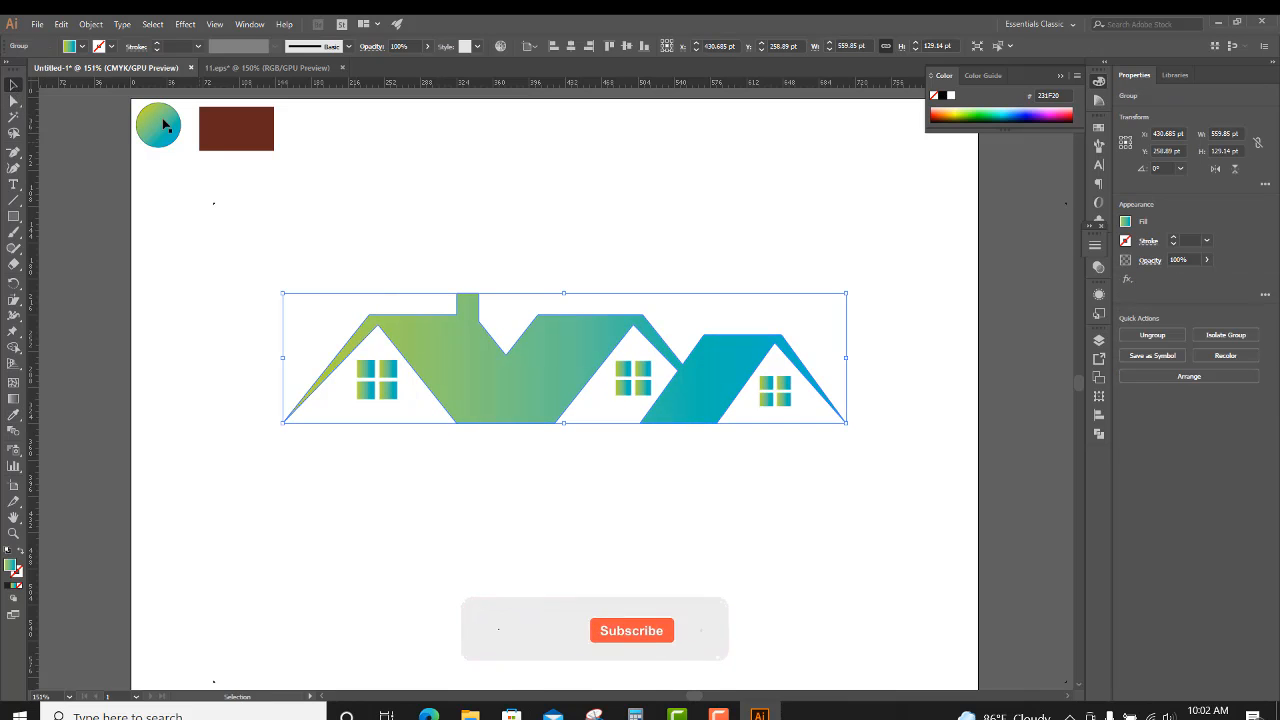
- Paste a copy of the roof group in front of itself and fill the copy with grey 777777
click(61, 24)
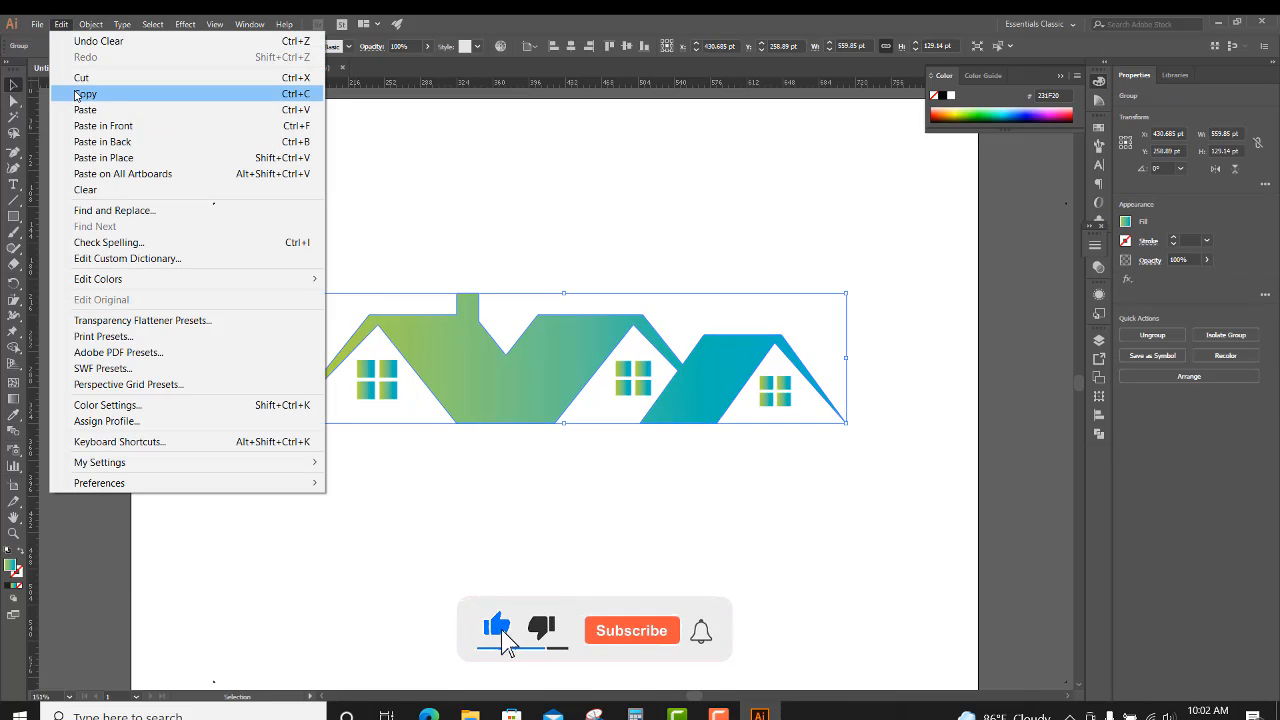
click(85, 93)
click(61, 24)
click(96, 127)
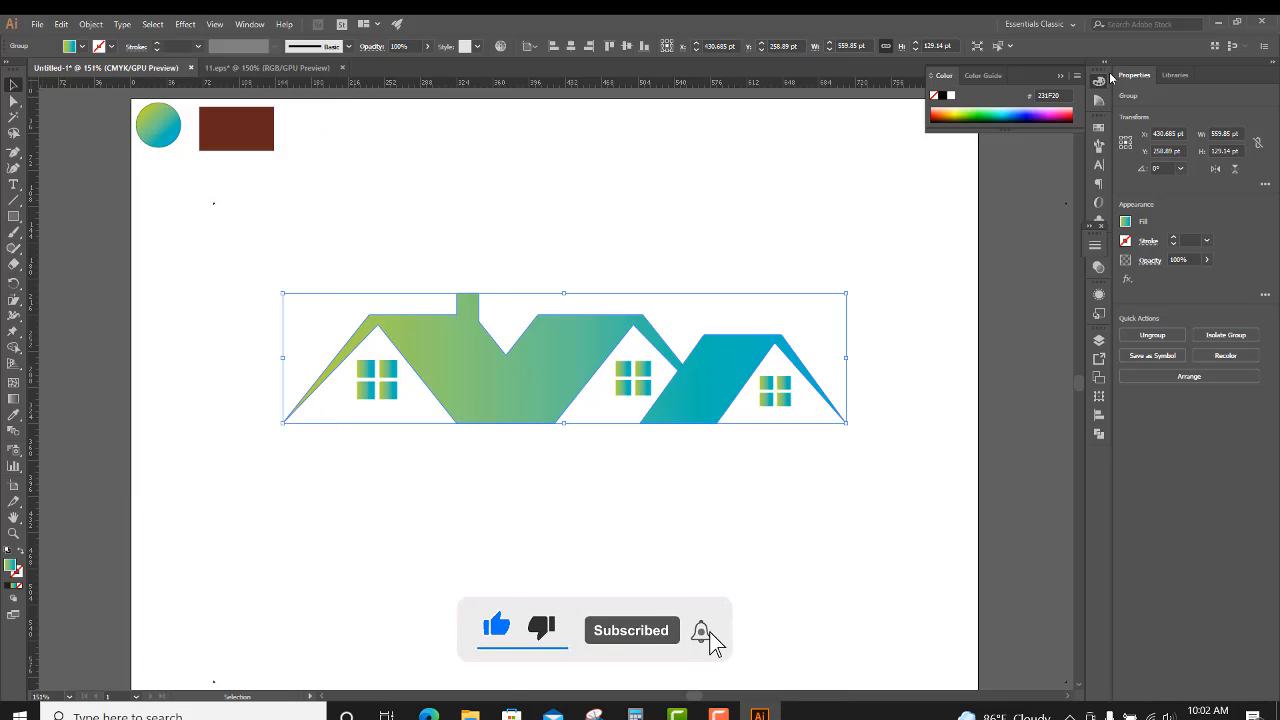
click(1050, 95)
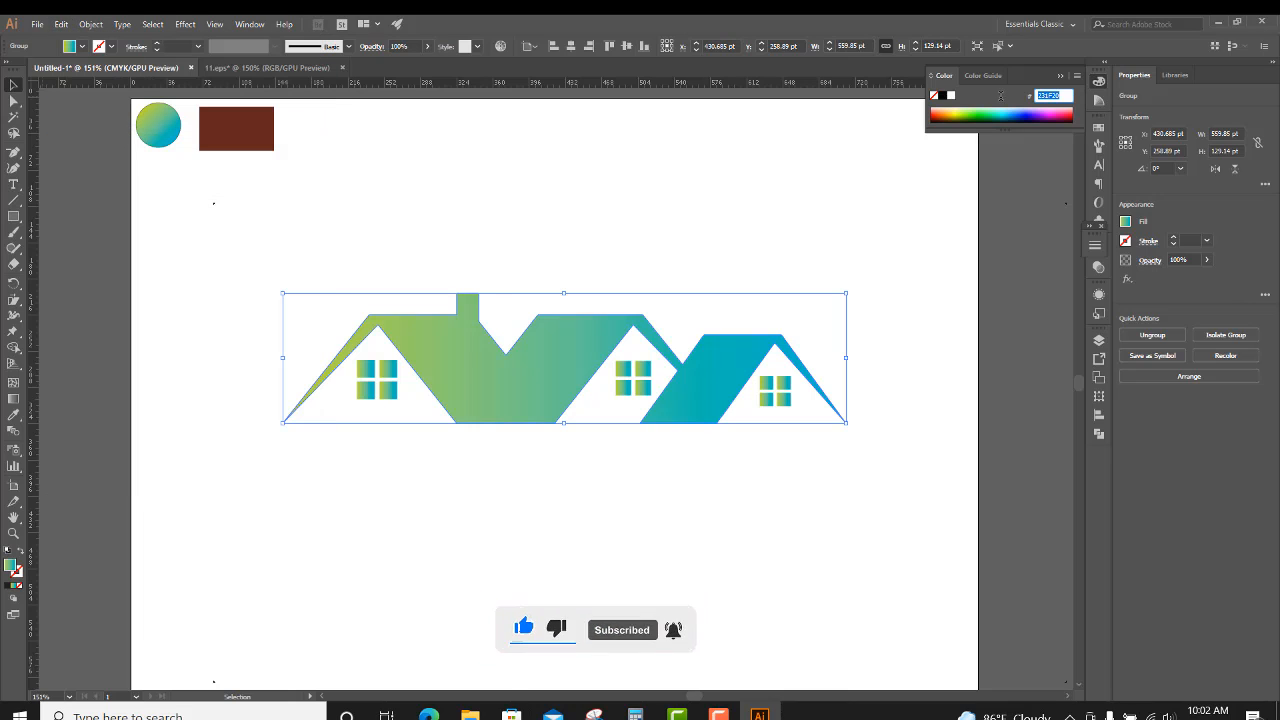
text(f7f7f7)
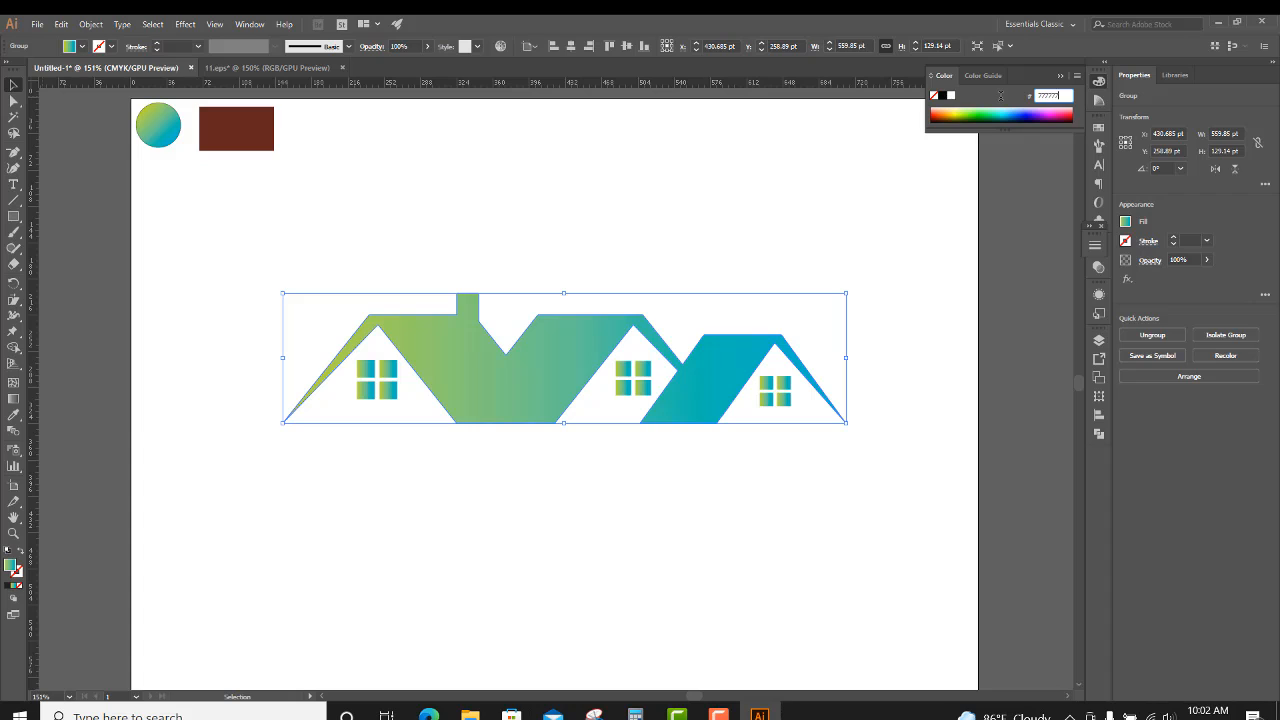
key(Return)
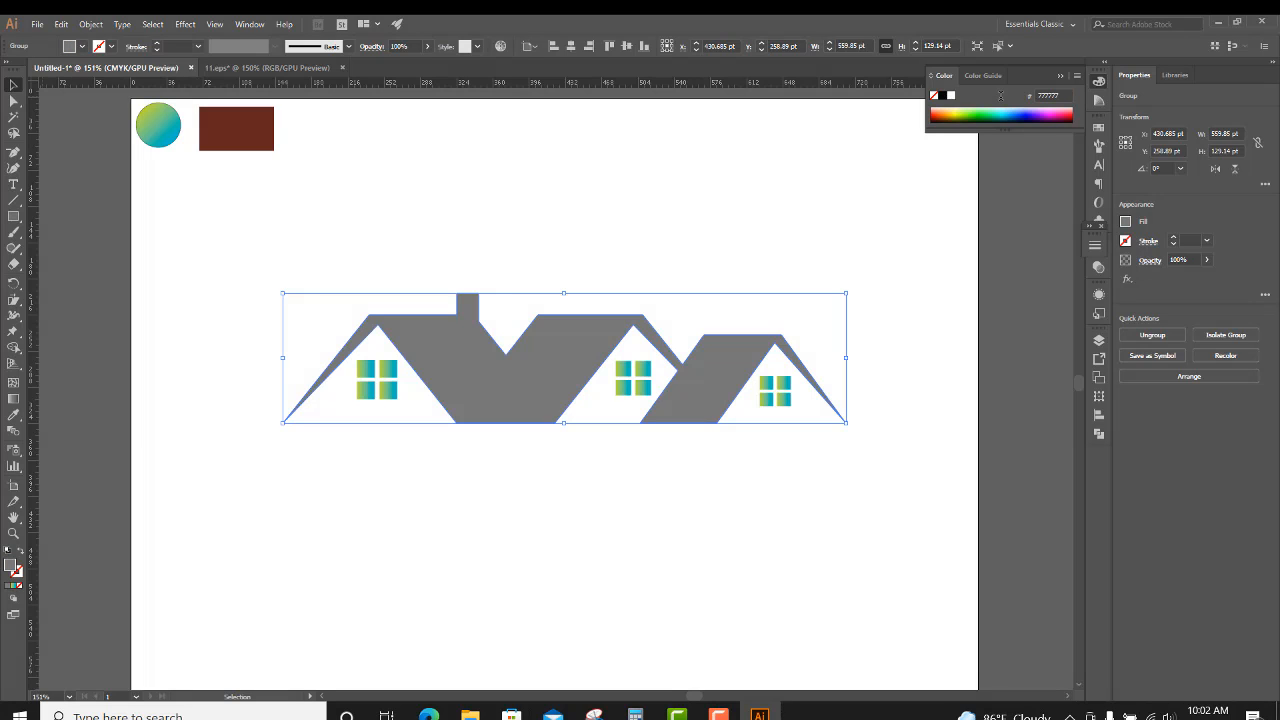
- Nudge the grey roof copy 4 pt to the right and send it to the back as a shadow
key(Right)
key(Right)
key(Right)
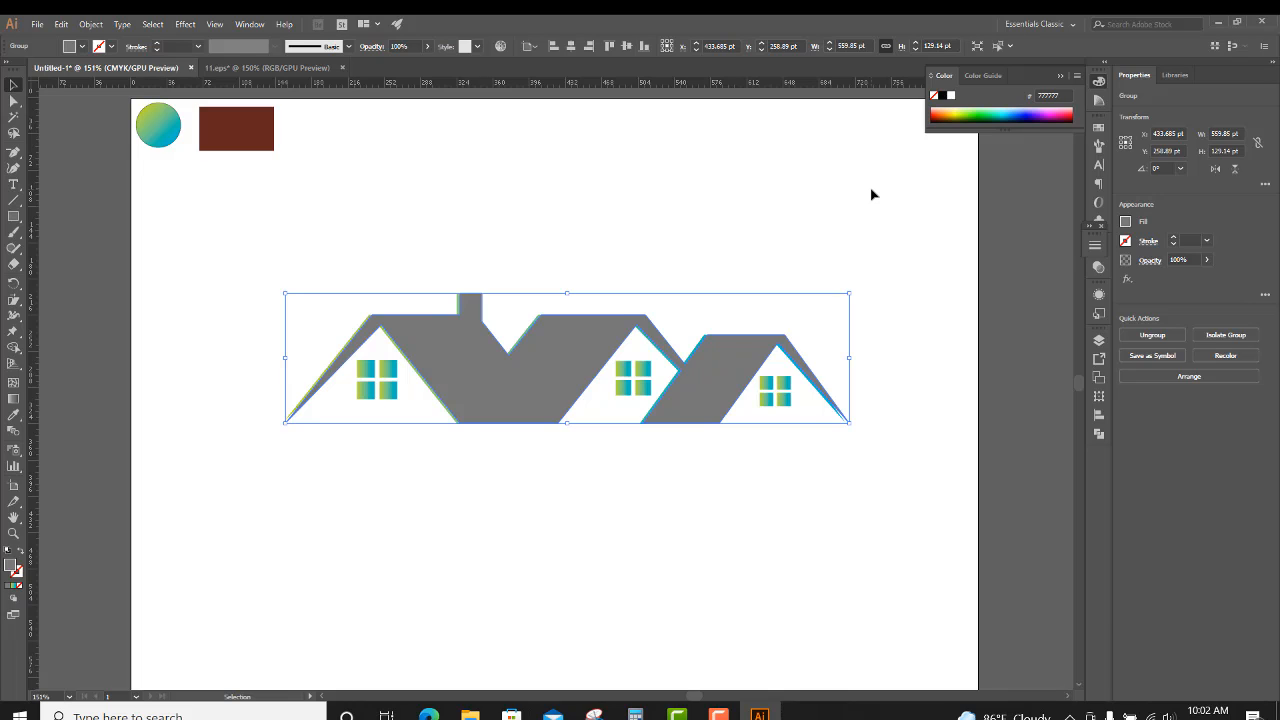
key(Right)
right_click(503, 368)
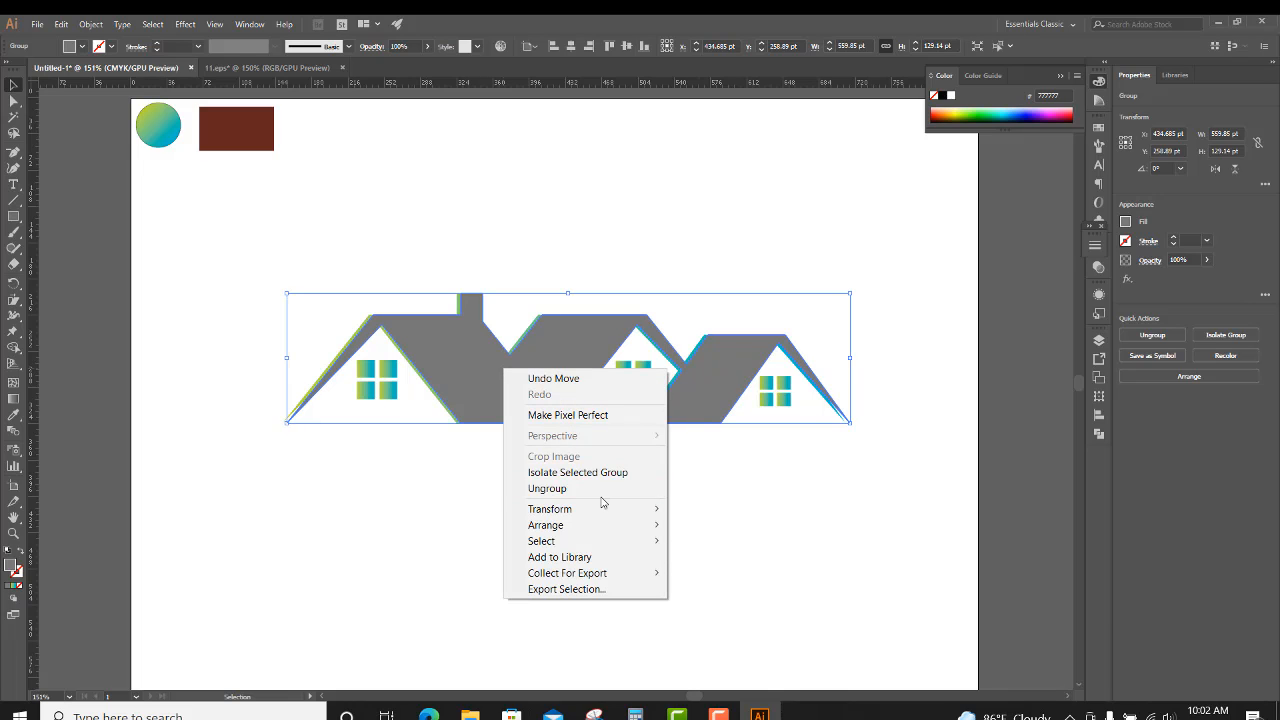
mouse_move(608, 510)
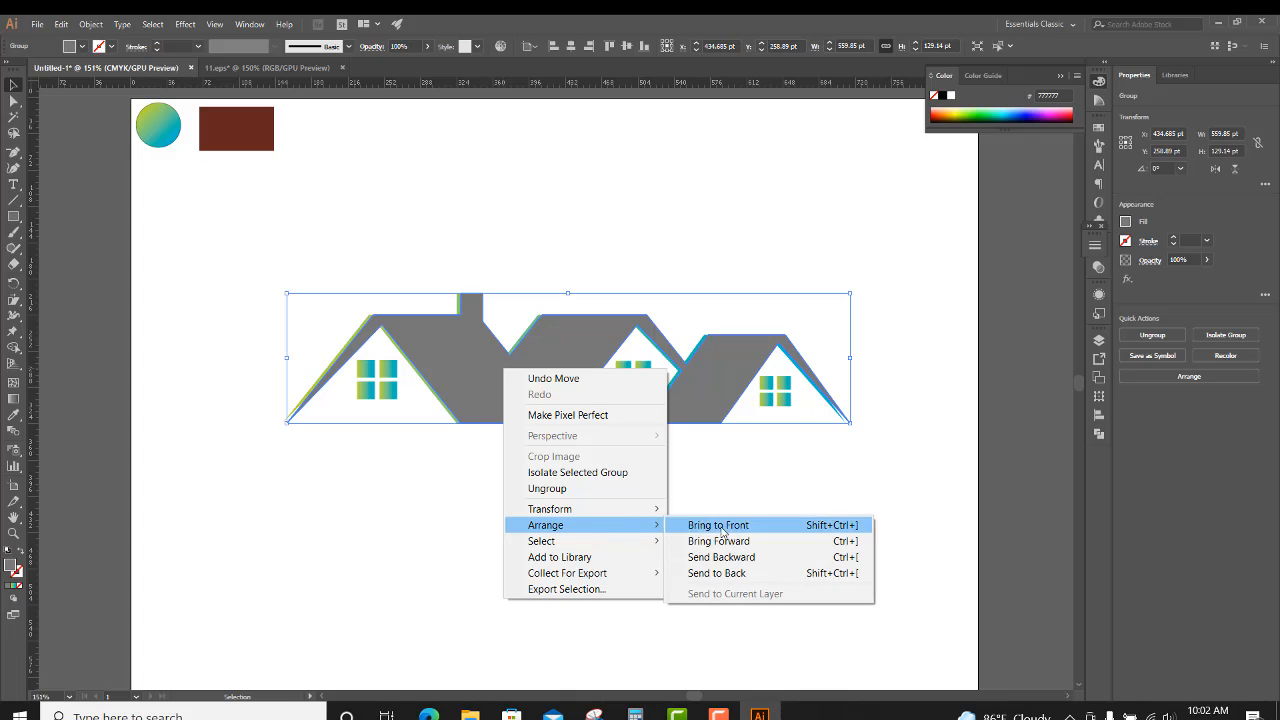
click(744, 572)
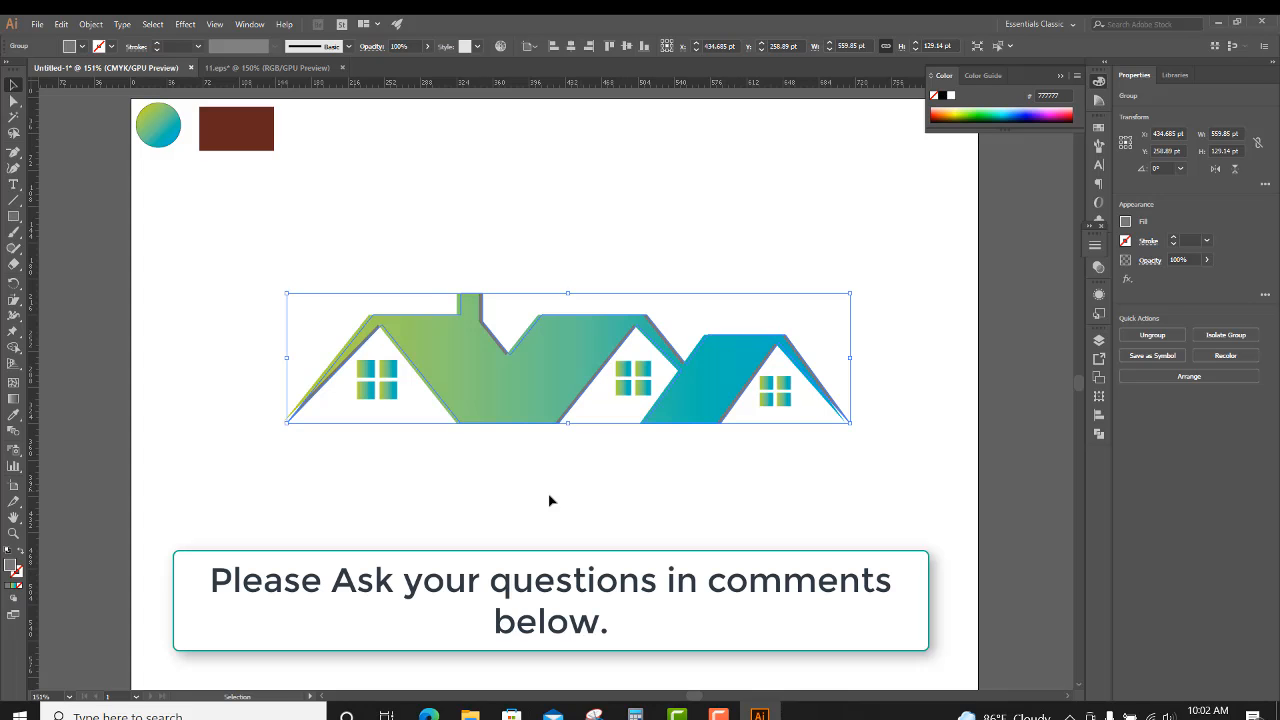
- Select both the gradient roof and its grey copy, and blend them using Smooth Color spacing
click(326, 509)
drag(315, 452, 283, 402)
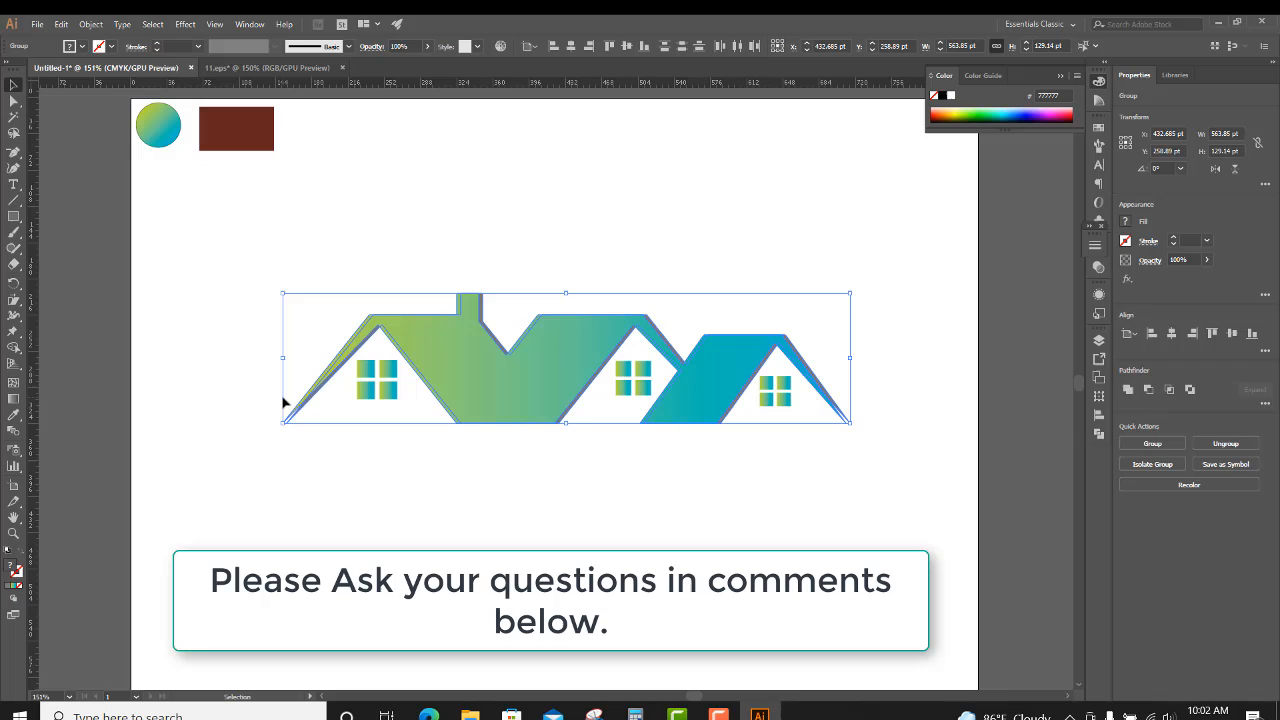
click(13, 433)
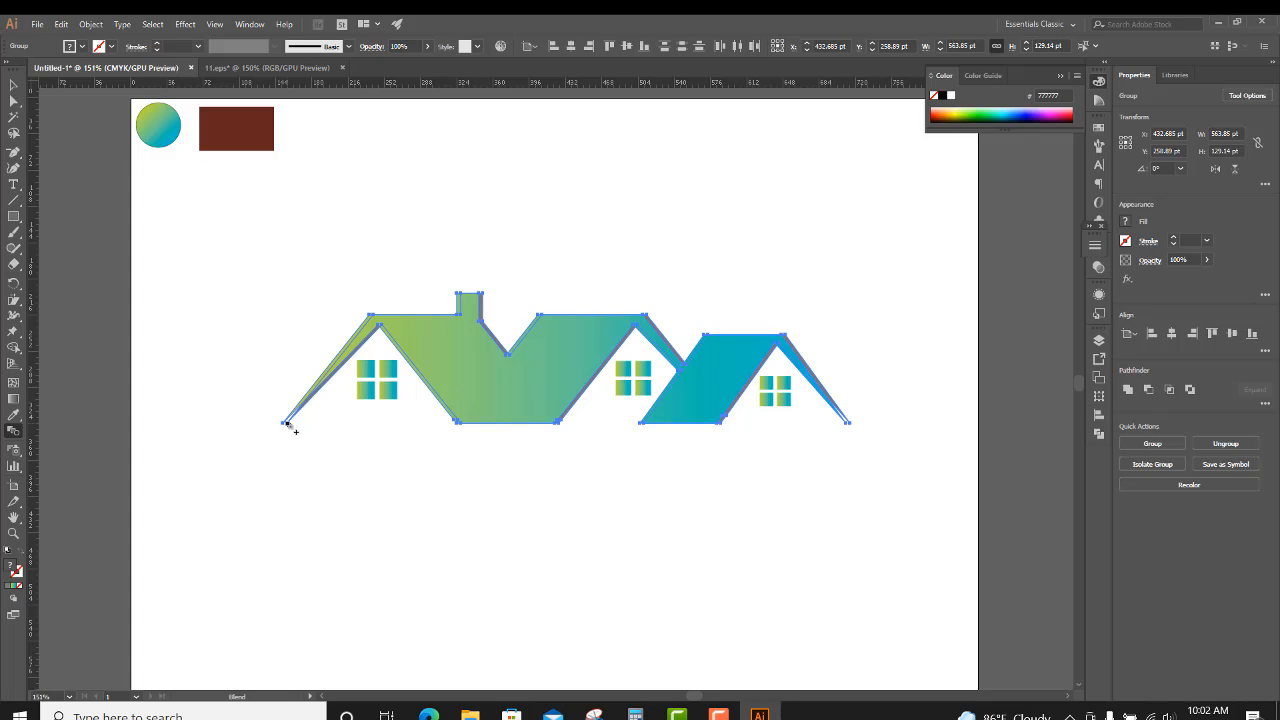
alt+click(286, 424)
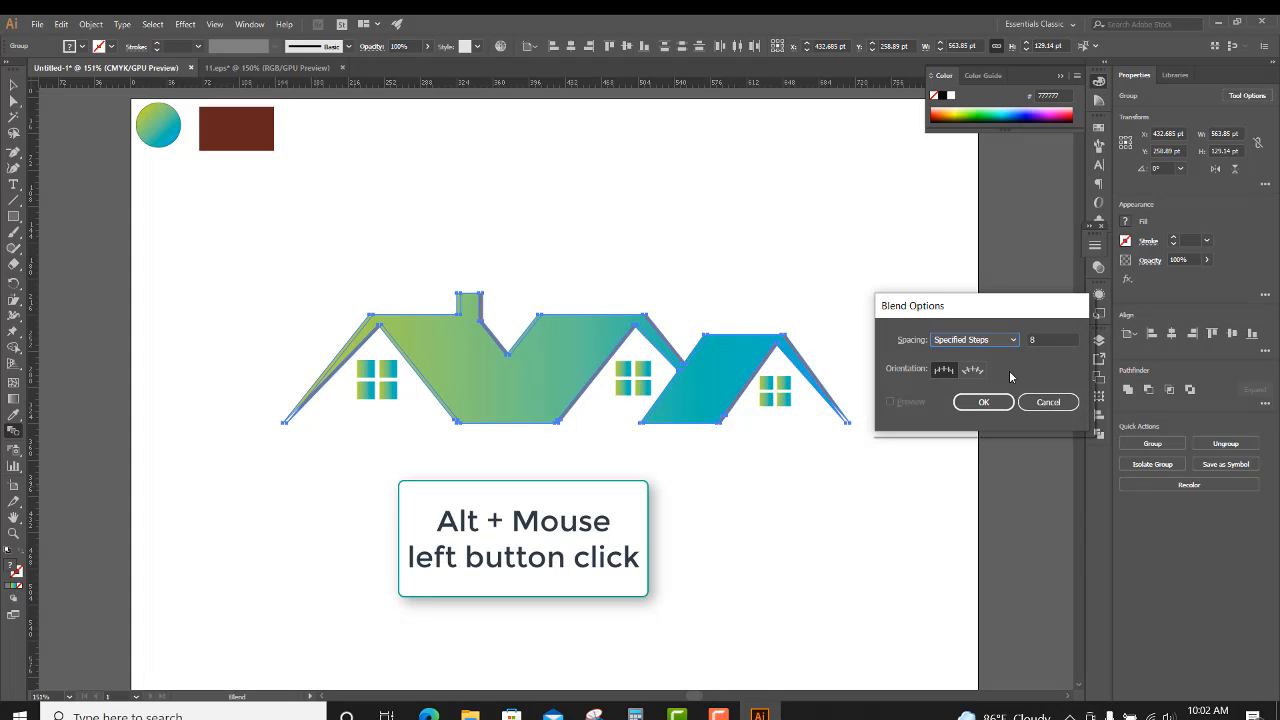
click(990, 340)
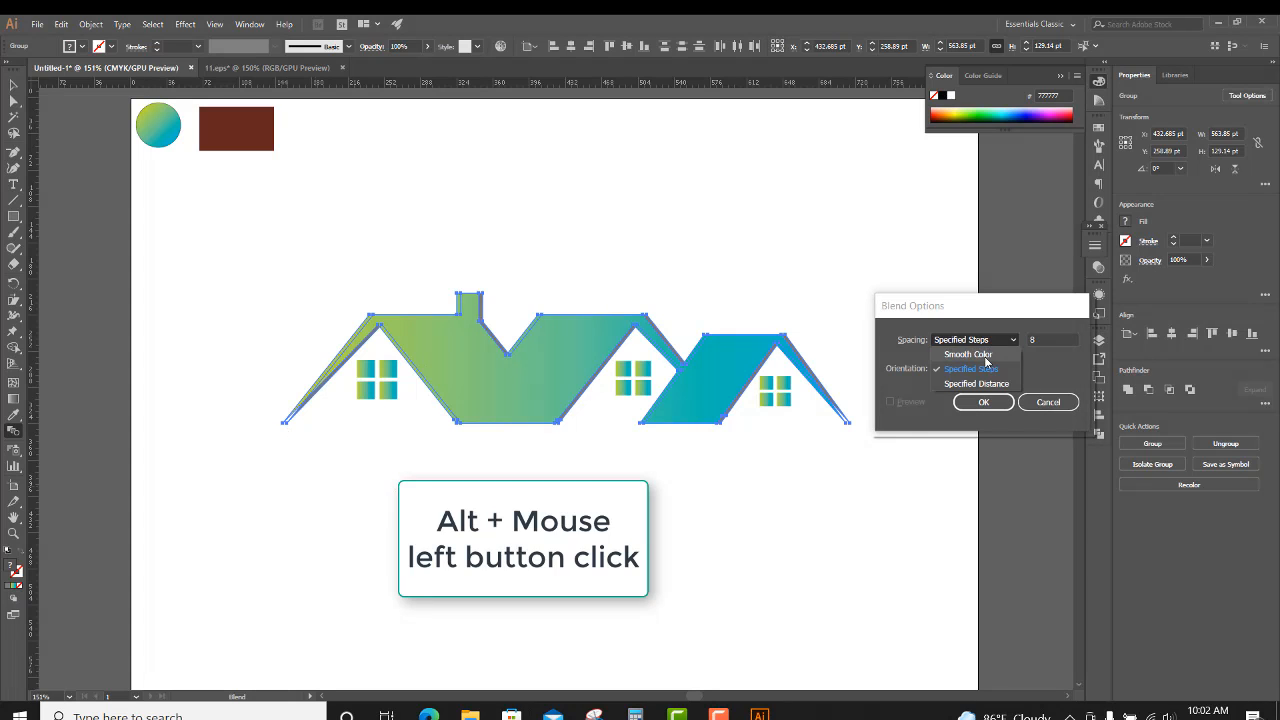
click(988, 362)
click(983, 402)
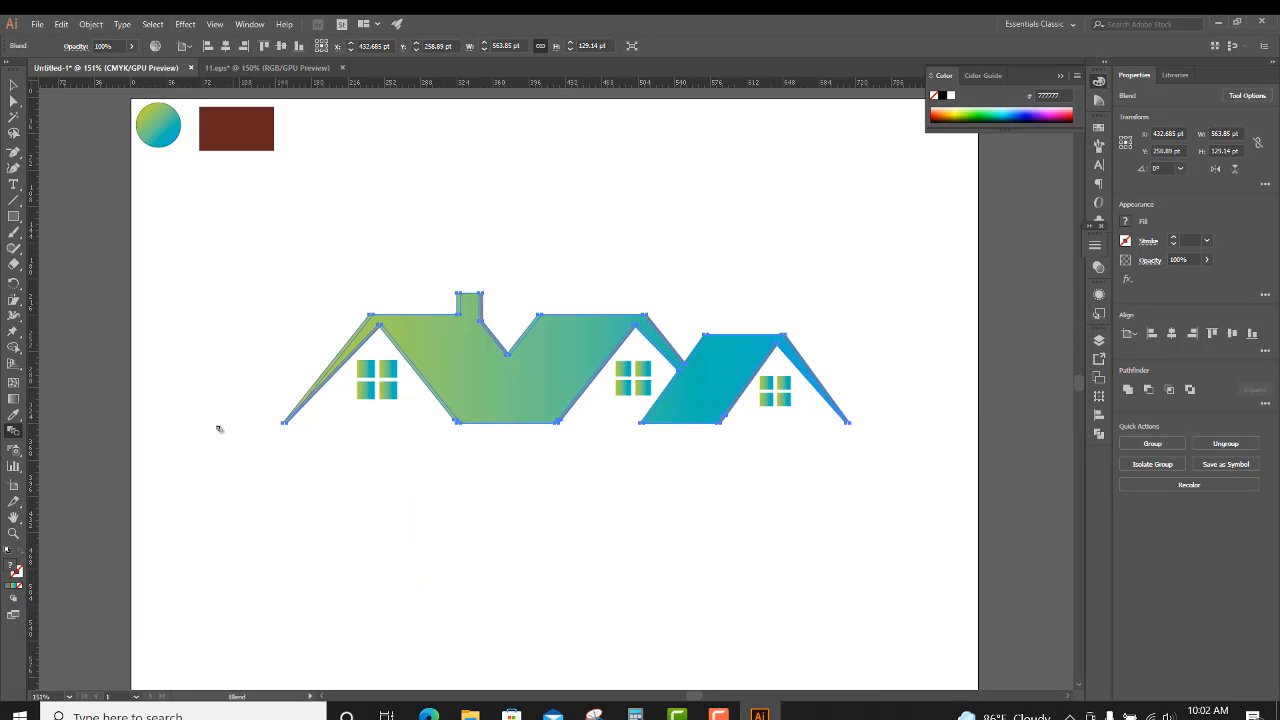
click(13, 84)
click(474, 177)
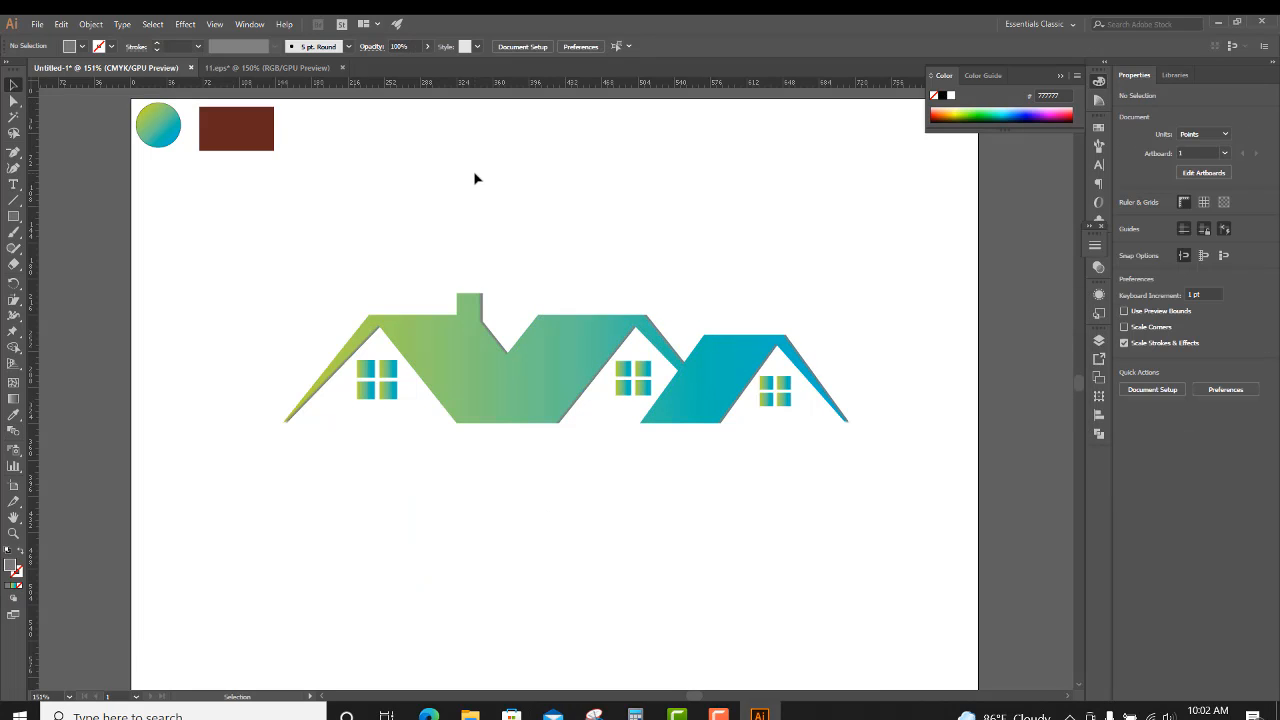
- Place a grey 777777 copy of the left window's four panes at the back and nudge it 1 pt to the right
click(384, 379)
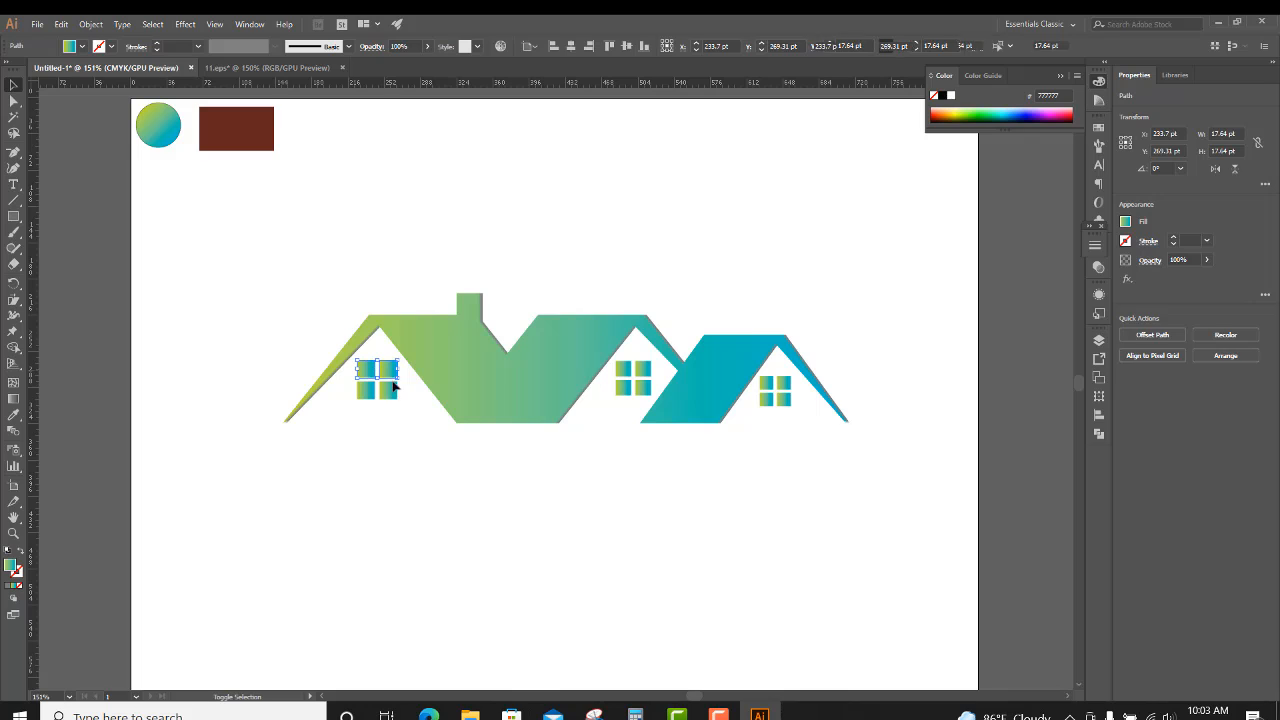
shift+click(391, 391)
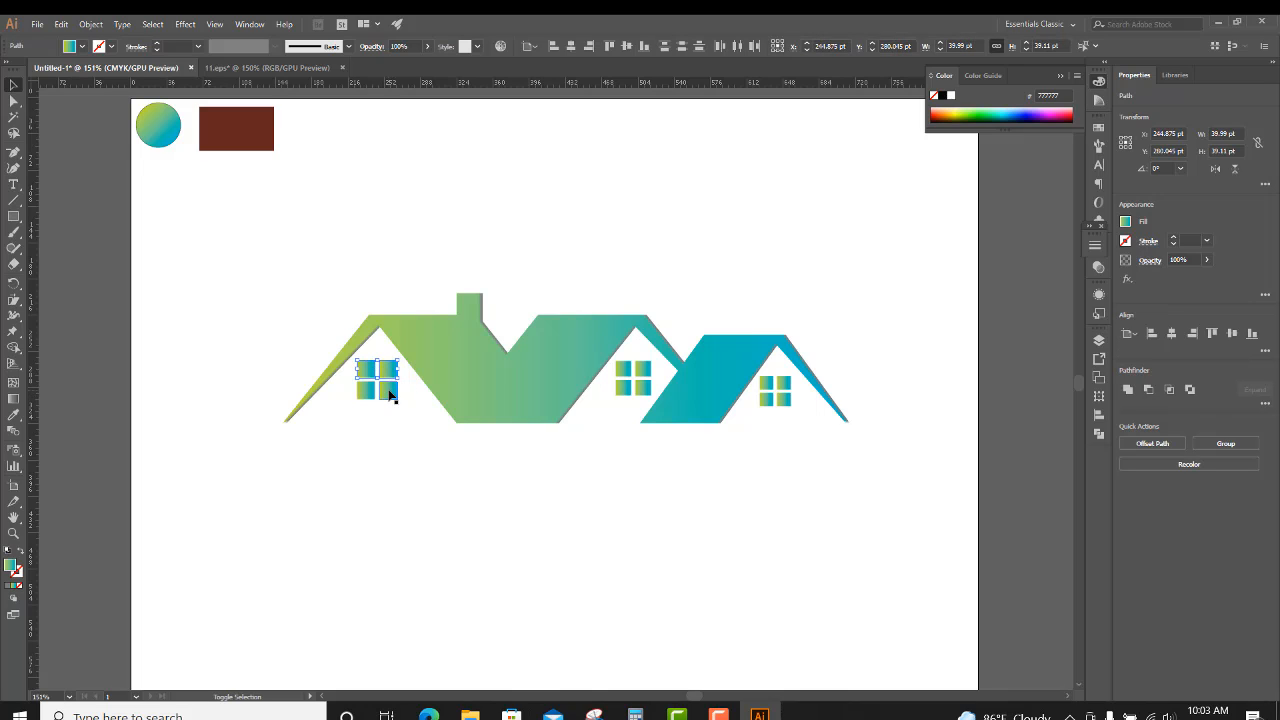
shift+click(372, 396)
click(8, 587)
right_click(381, 388)
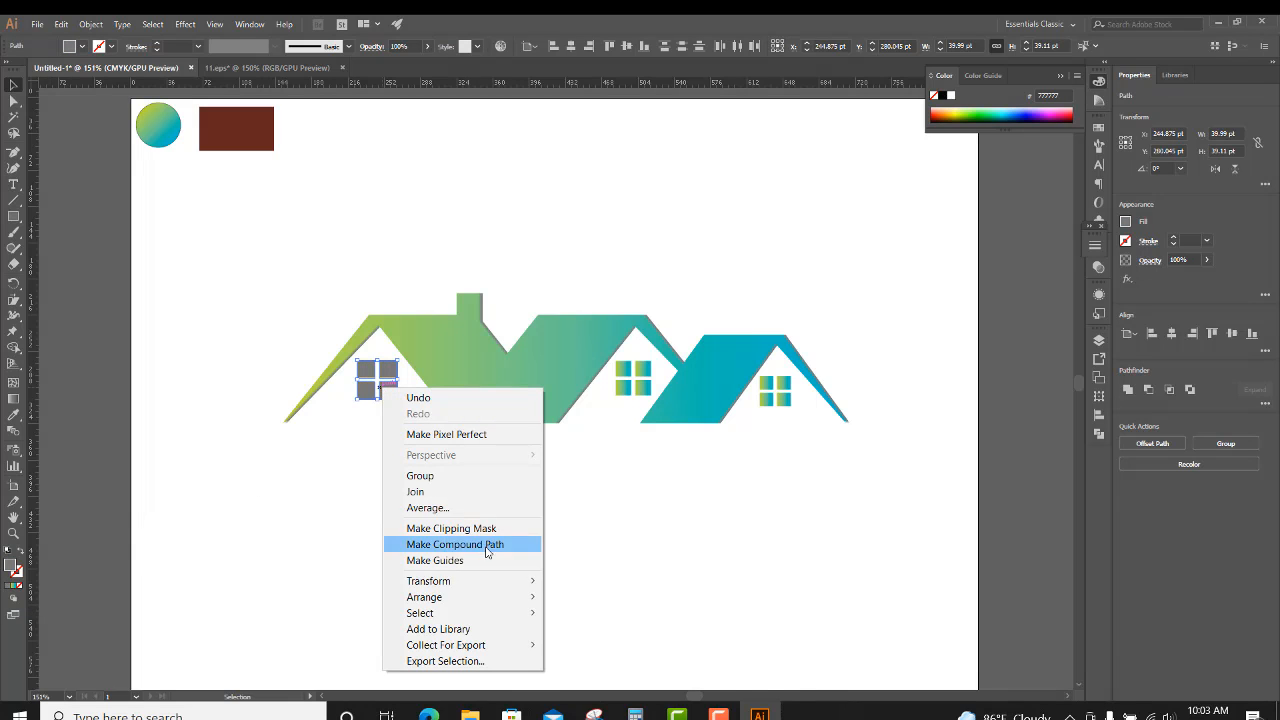
mouse_move(514, 583)
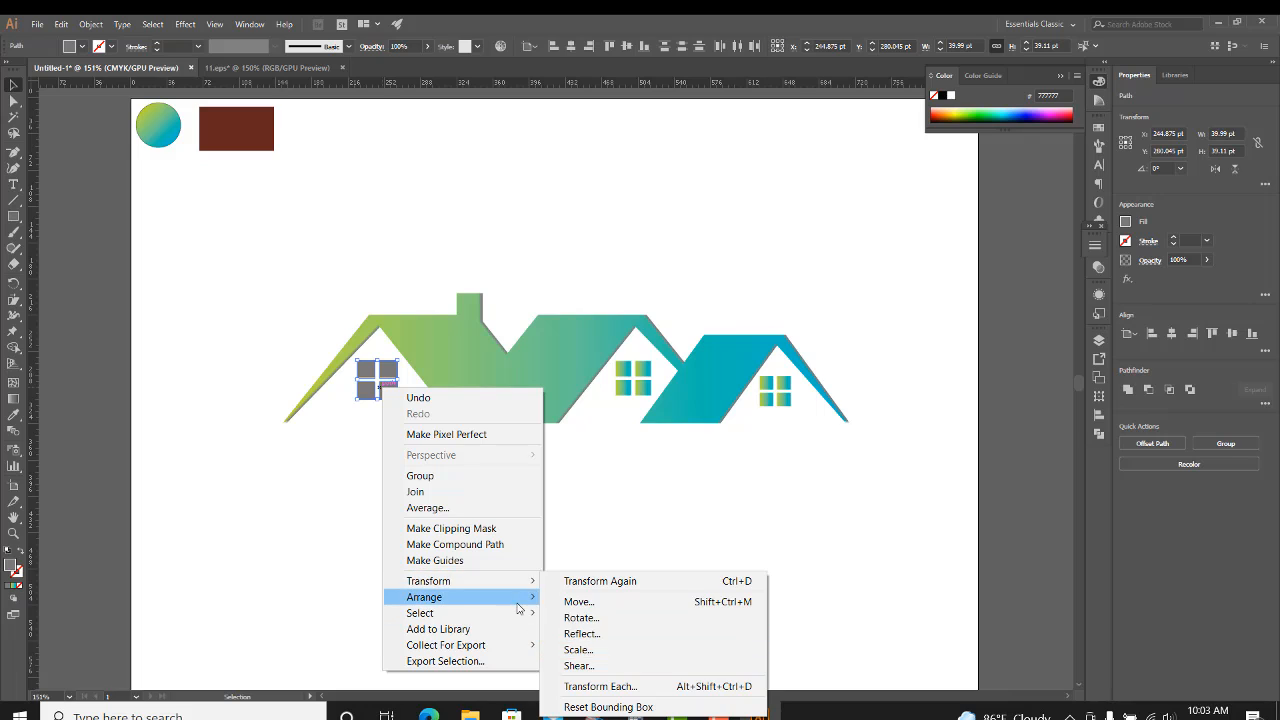
click(626, 647)
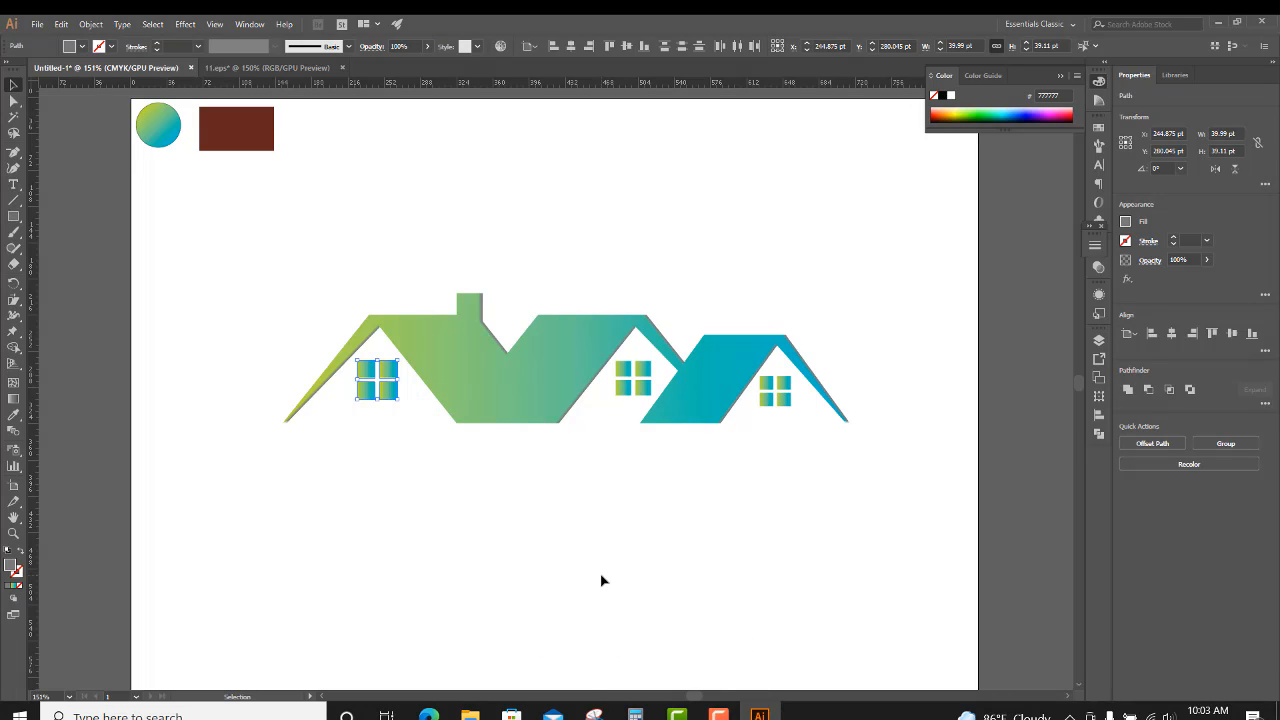
key(Right)
click(609, 521)
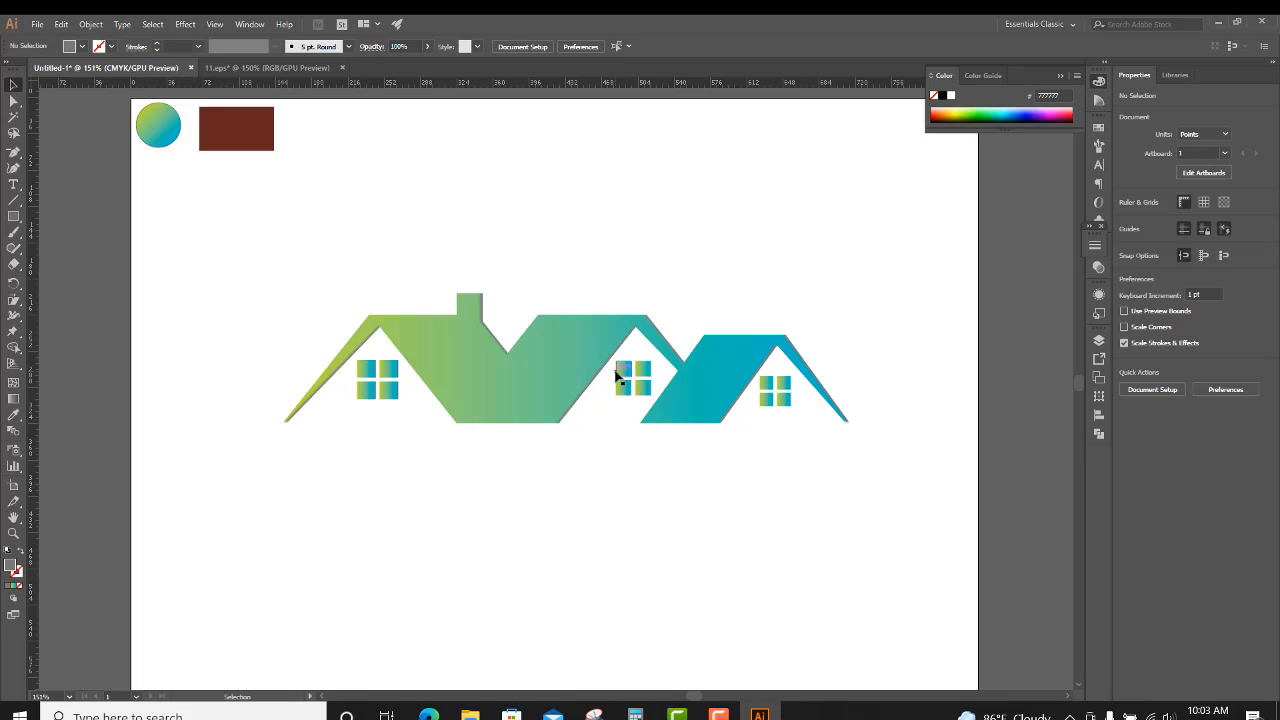
- Copy the middle window's panes in place, fill the copy grey and send it to the back, offset slightly to the right
drag(645, 388, 646, 389)
click(63, 25)
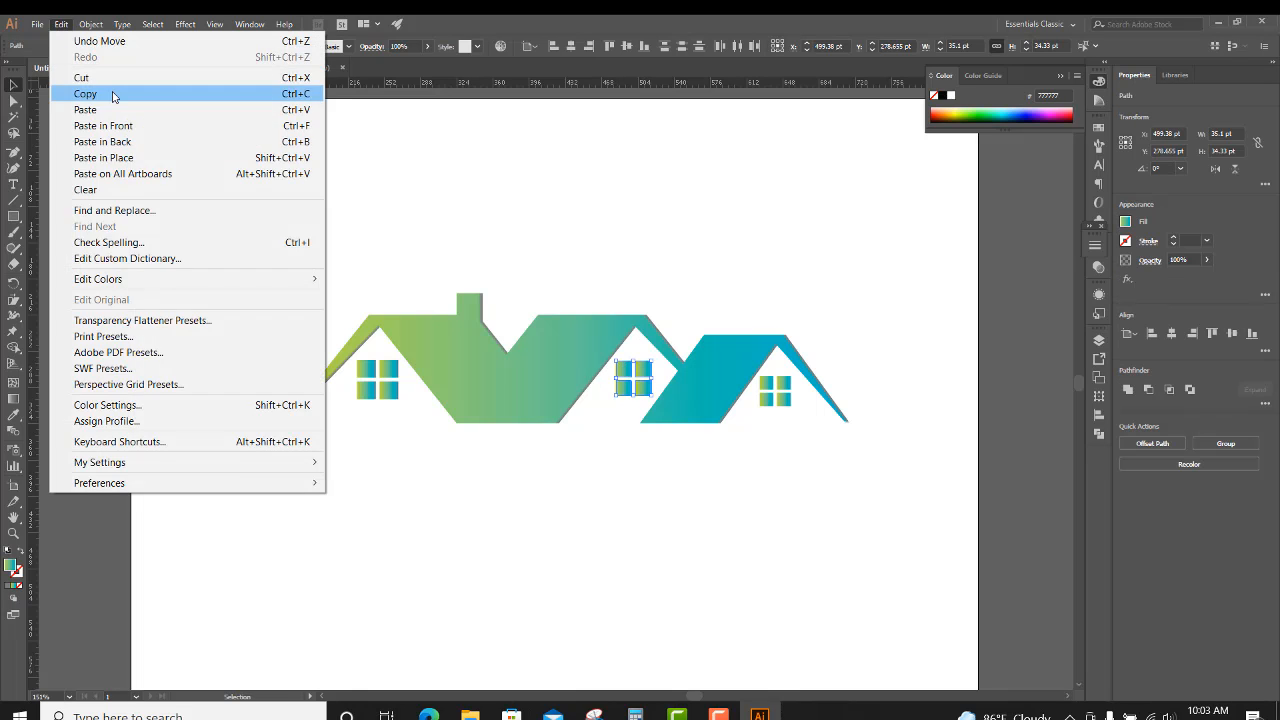
click(112, 95)
click(62, 25)
click(95, 126)
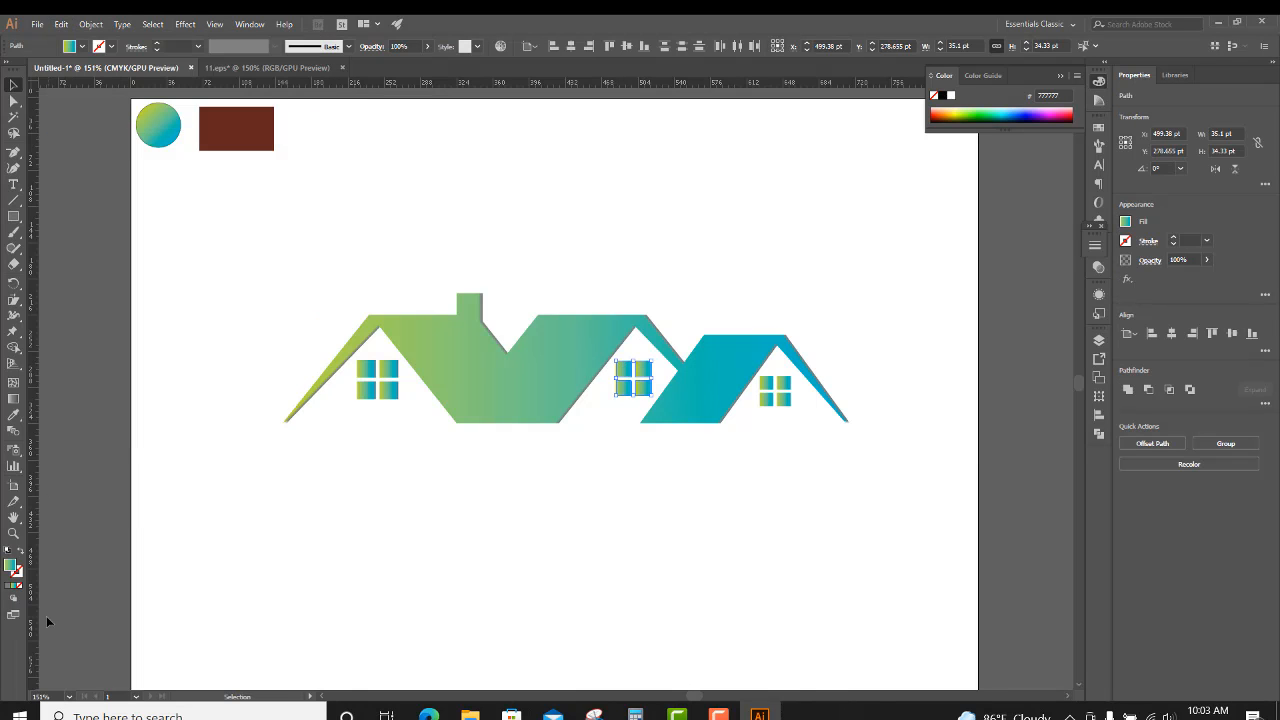
right_click(648, 390)
mouse_move(700, 591)
click(880, 640)
click(817, 510)
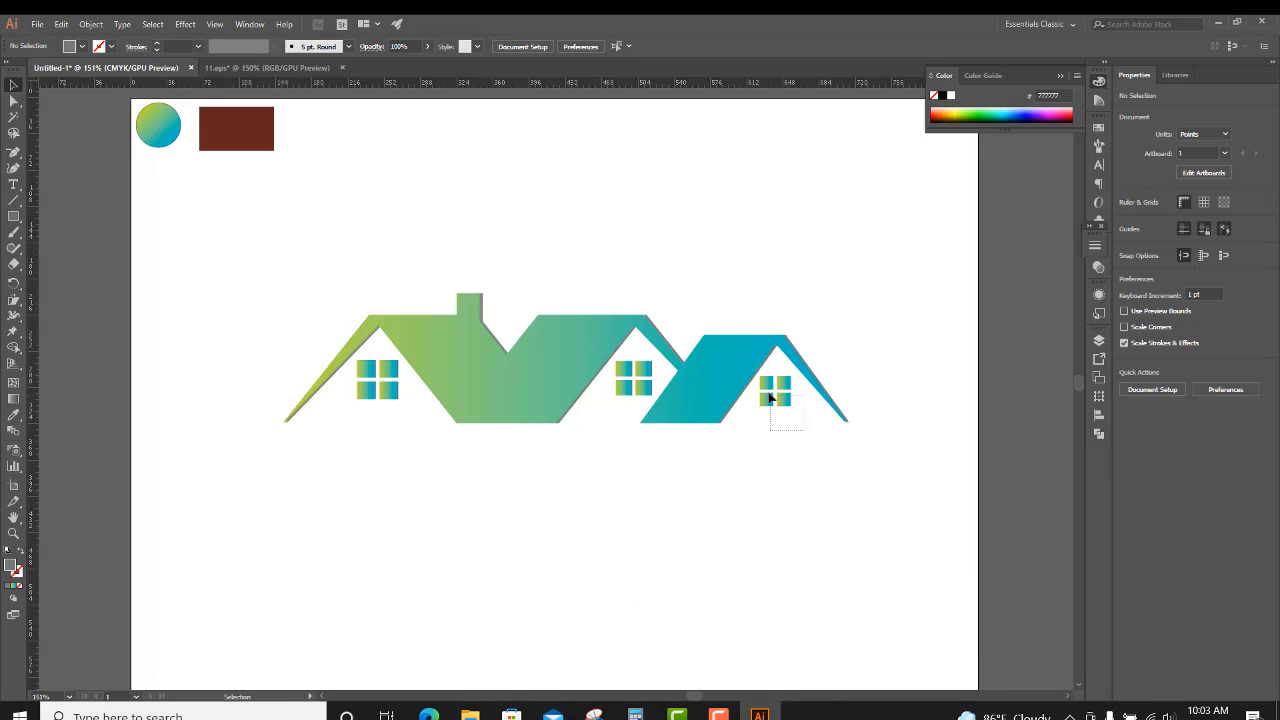
- Copy the right window's four panes in place, fill the copy with grey 777777 and send it to the back
drag(770, 398, 768, 396)
click(62, 24)
click(110, 91)
click(62, 24)
click(141, 136)
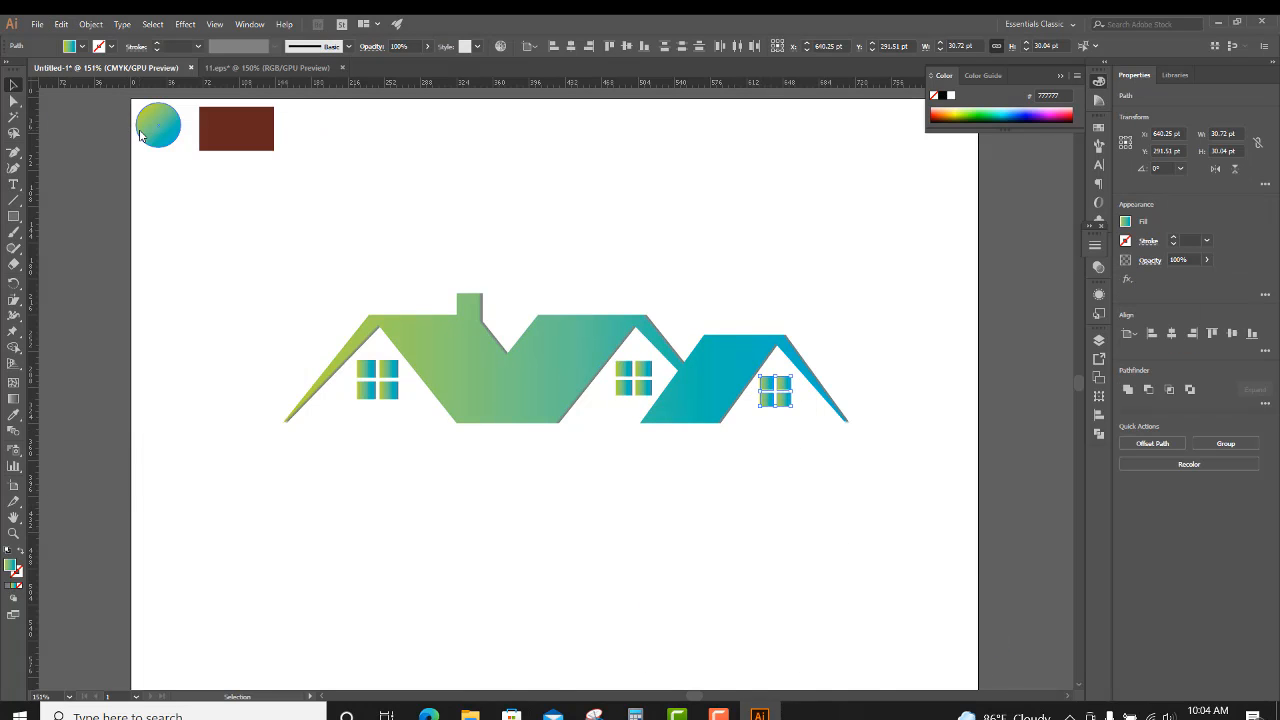
click(9, 585)
right_click(780, 400)
mouse_move(898, 607)
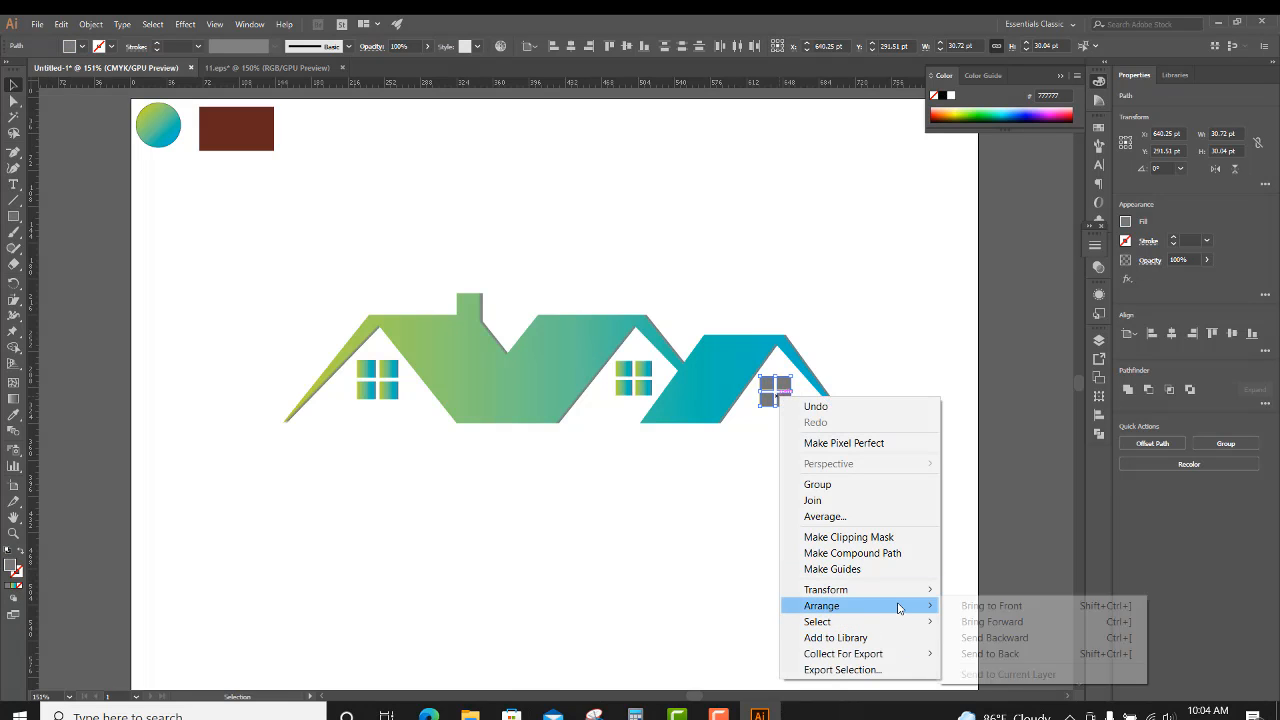
click(982, 654)
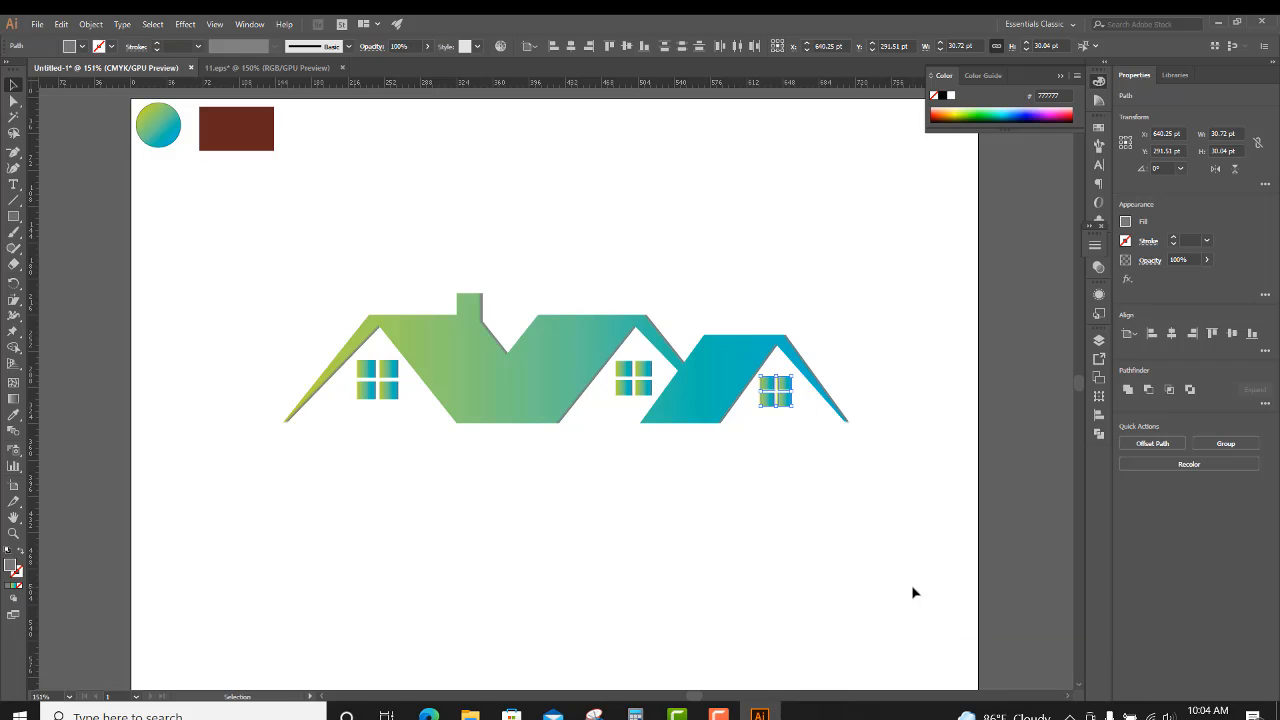
click(829, 527)
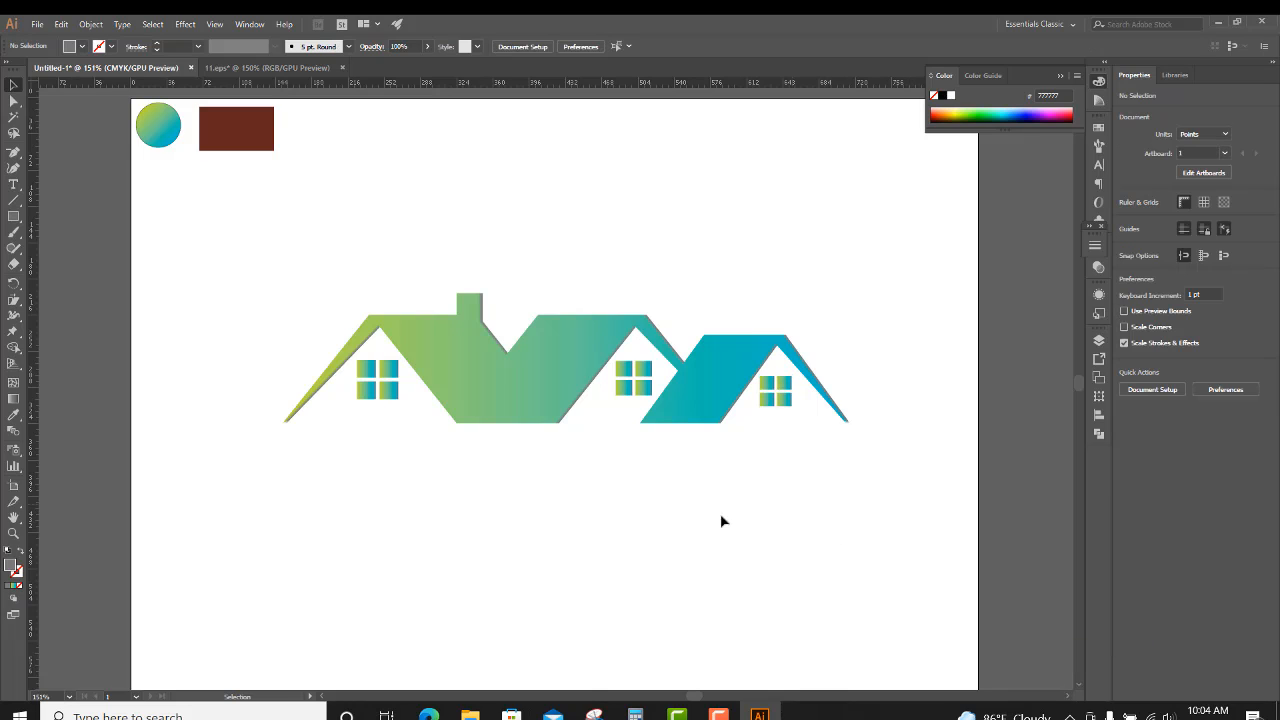
- Add the black text lines REAL ESTATE and TAGLINE HERE below the roofs, with the tagline beneath the heading
click(12, 185)
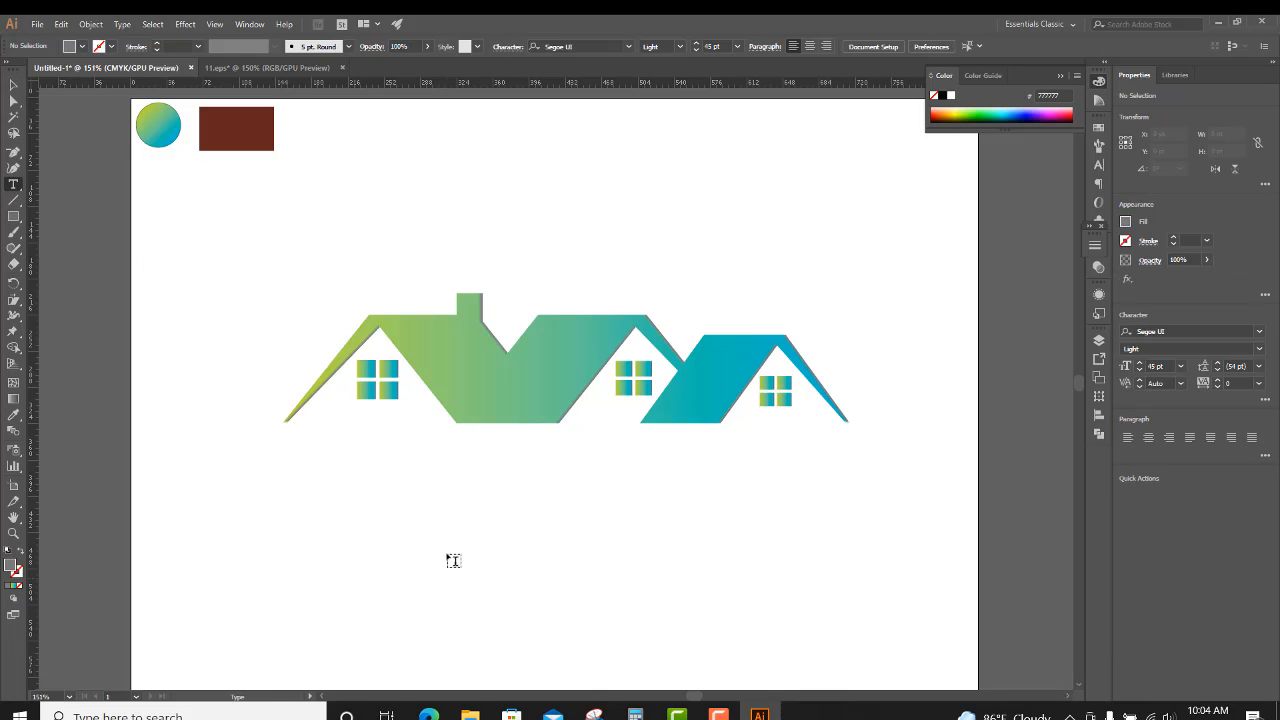
click(421, 525)
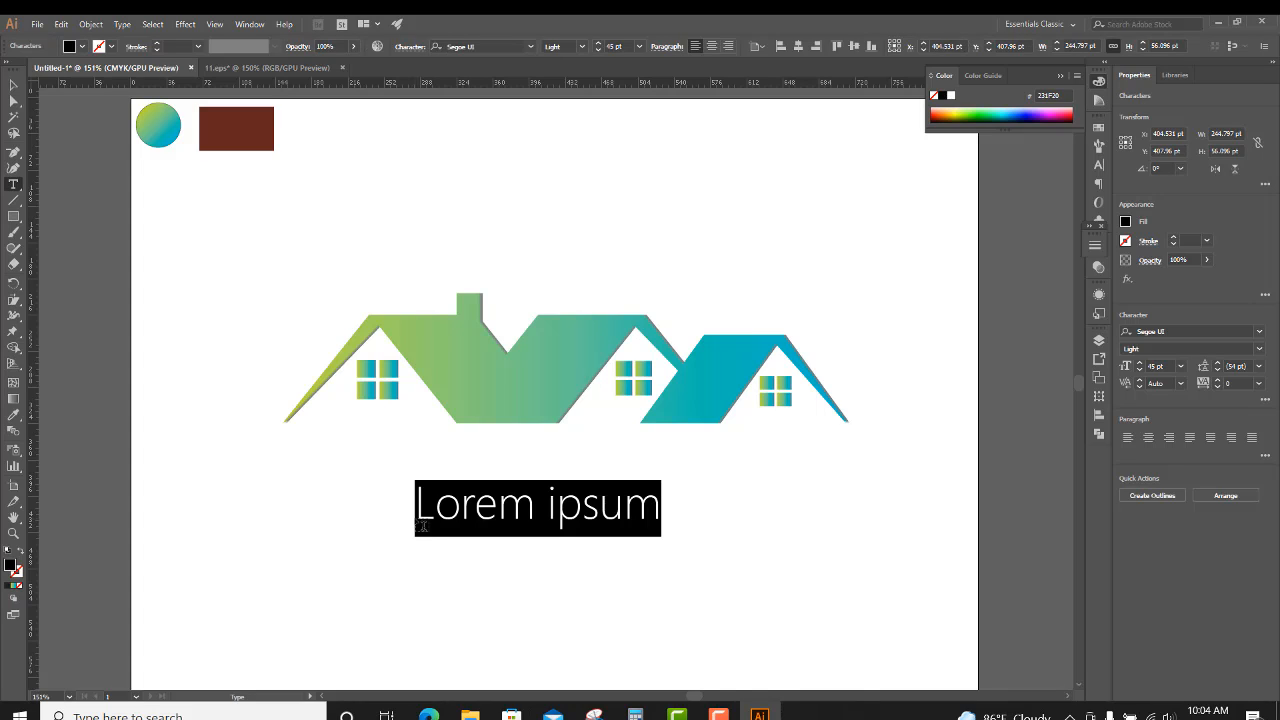
text(REAL ESTATE)
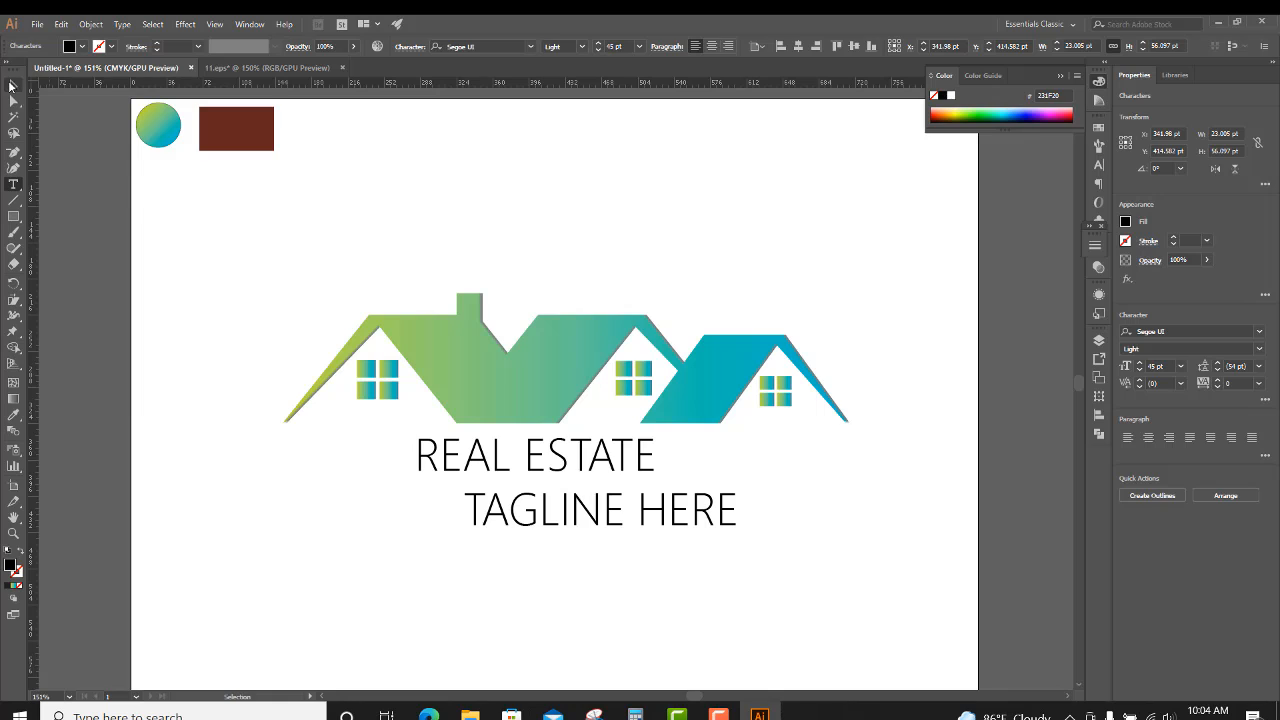
click(12, 85)
drag(645, 531, 591, 563)
- Set only the word REAL in the heading to the Black font style at 44 pt
click(549, 440)
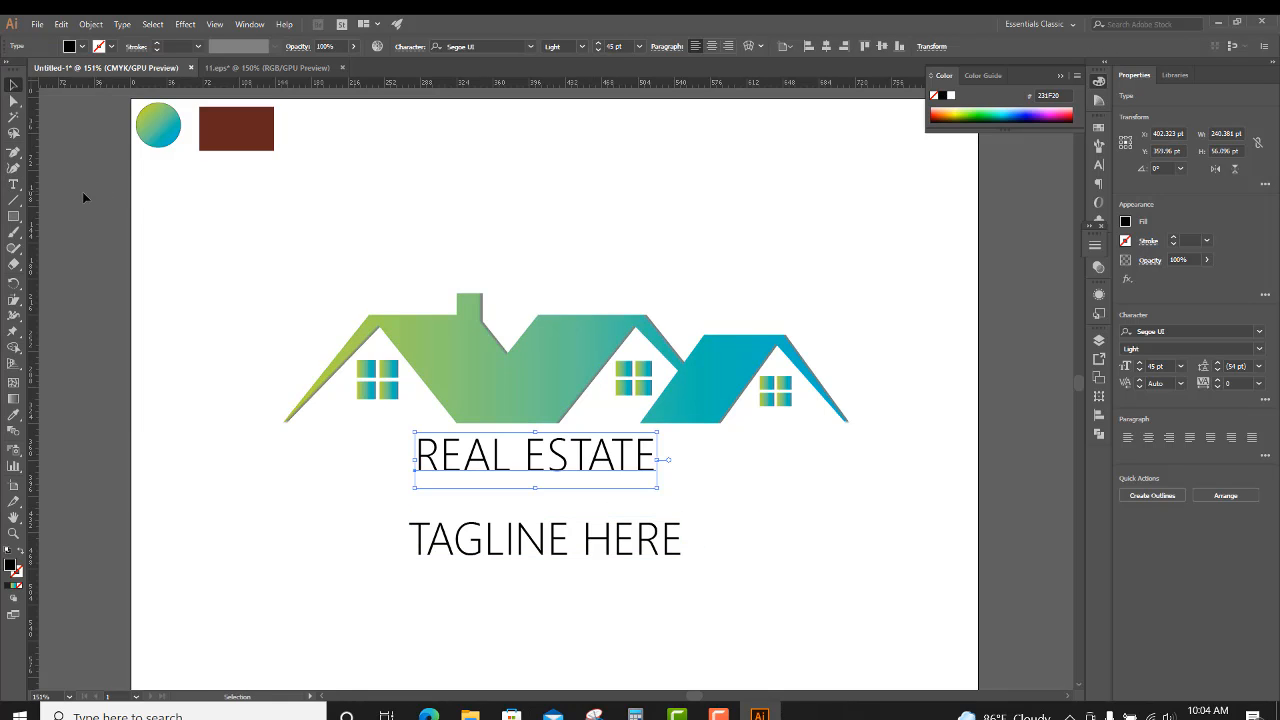
click(13, 184)
drag(510, 458, 386, 463)
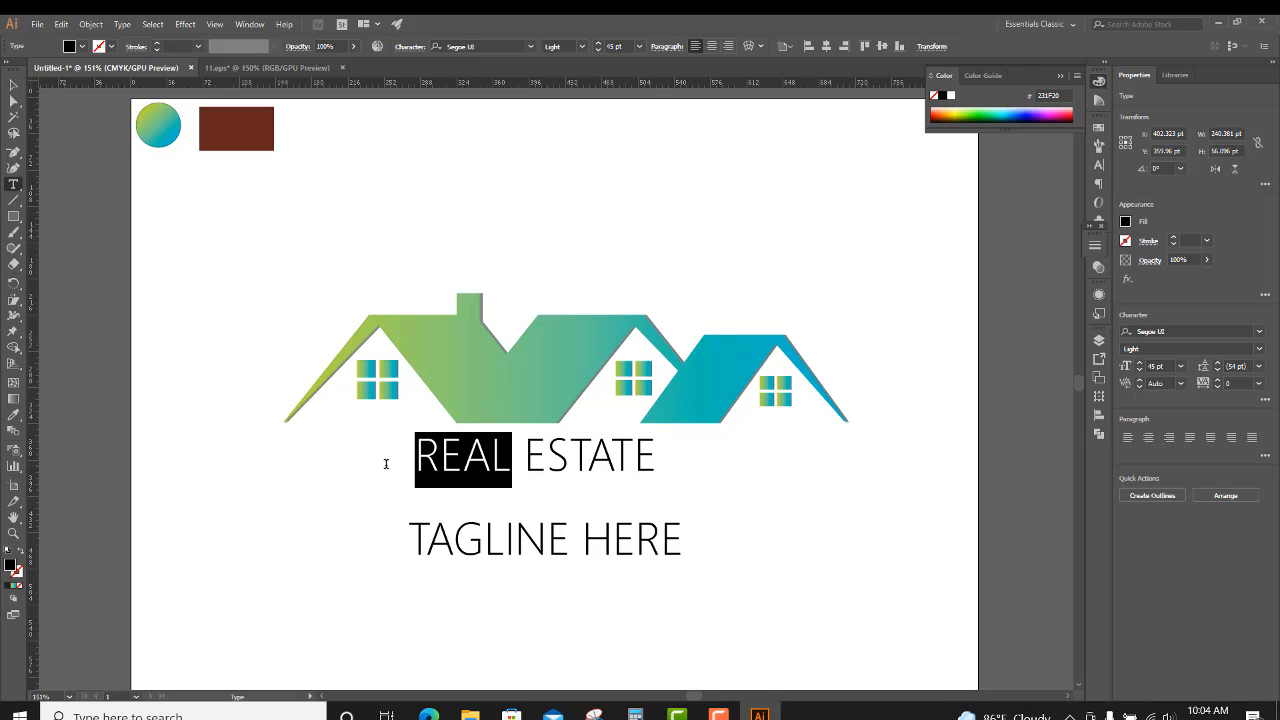
click(576, 46)
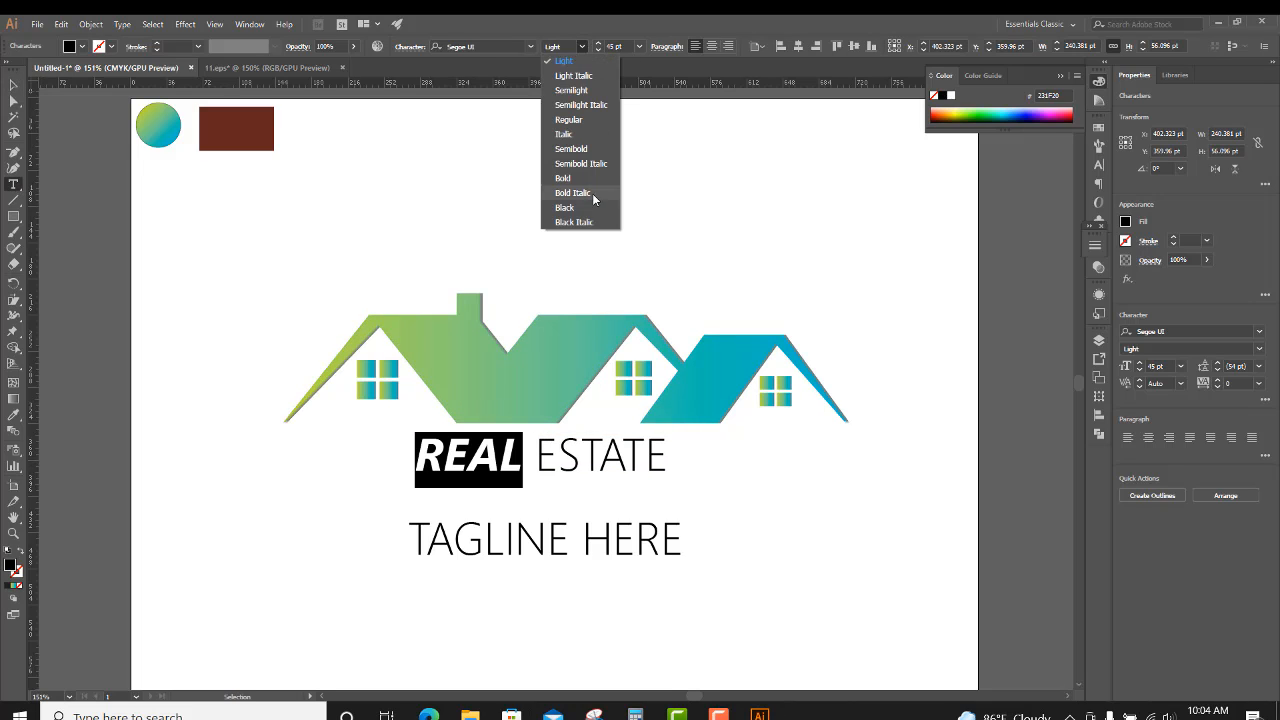
click(578, 207)
click(599, 49)
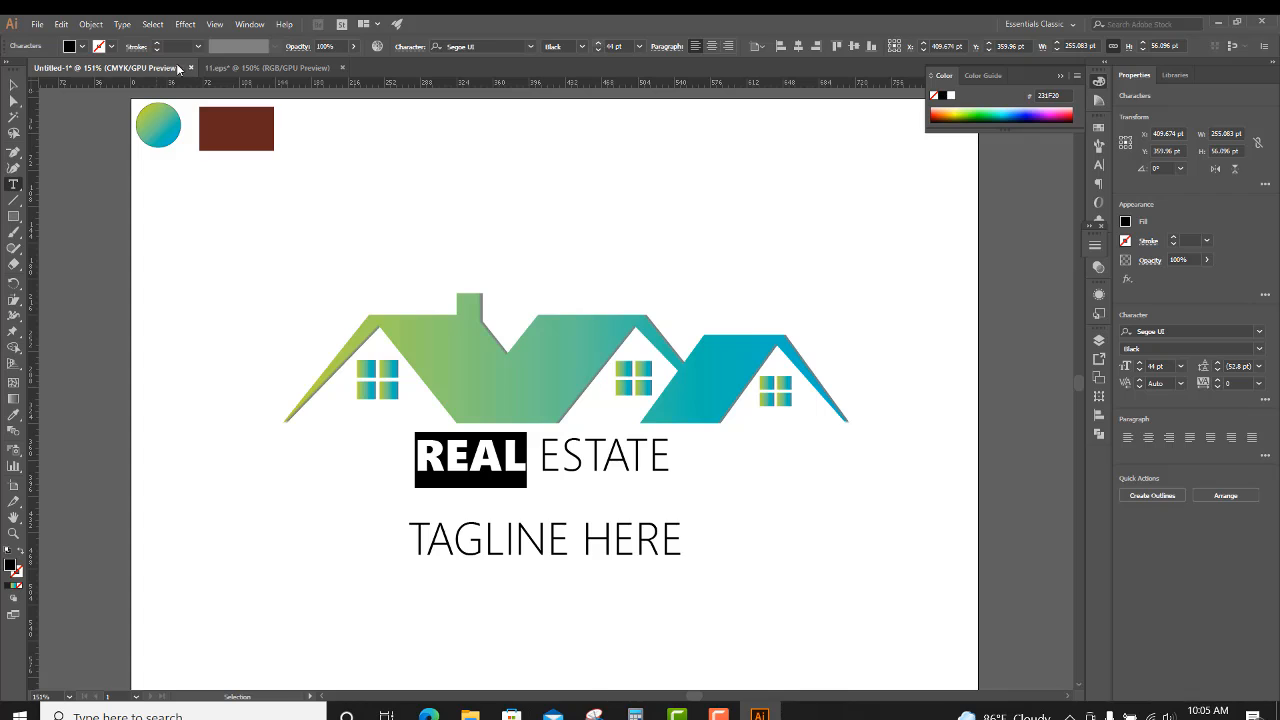
click(14, 84)
click(519, 157)
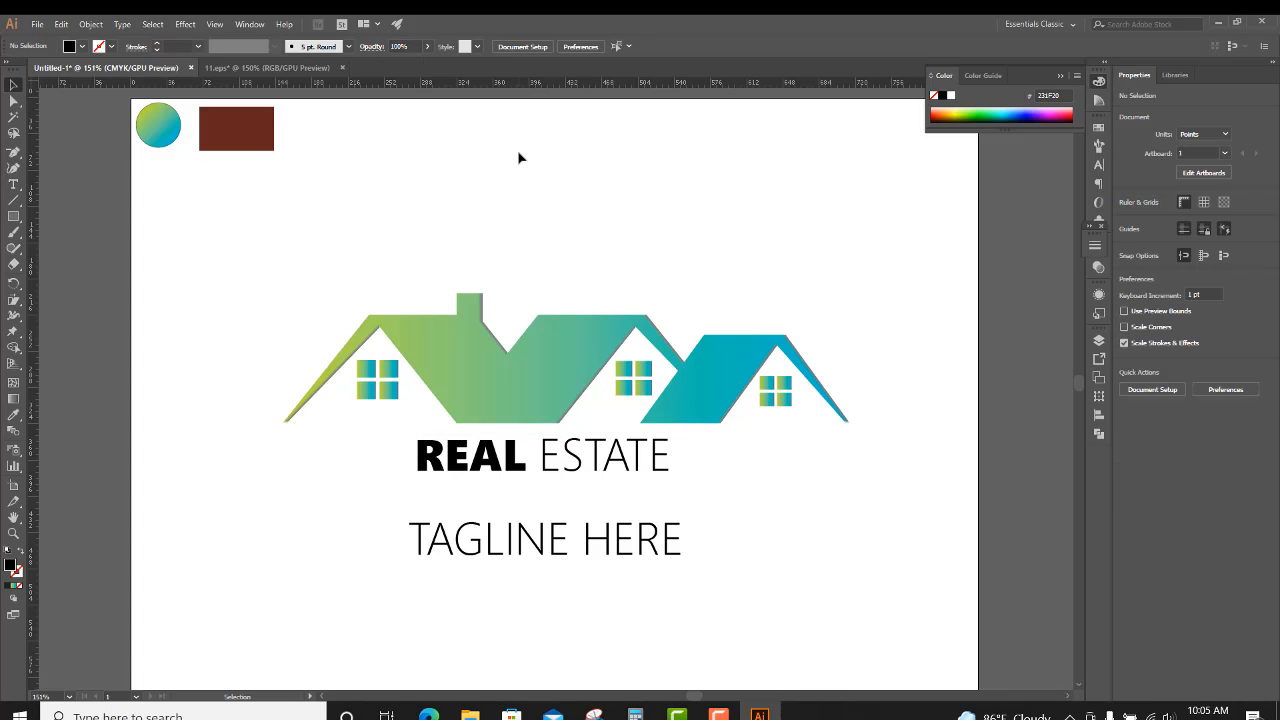
- Set the whole REAL ESTATE heading to 42 pt, and shift it right to center it horizontally on the artboard
click(620, 462)
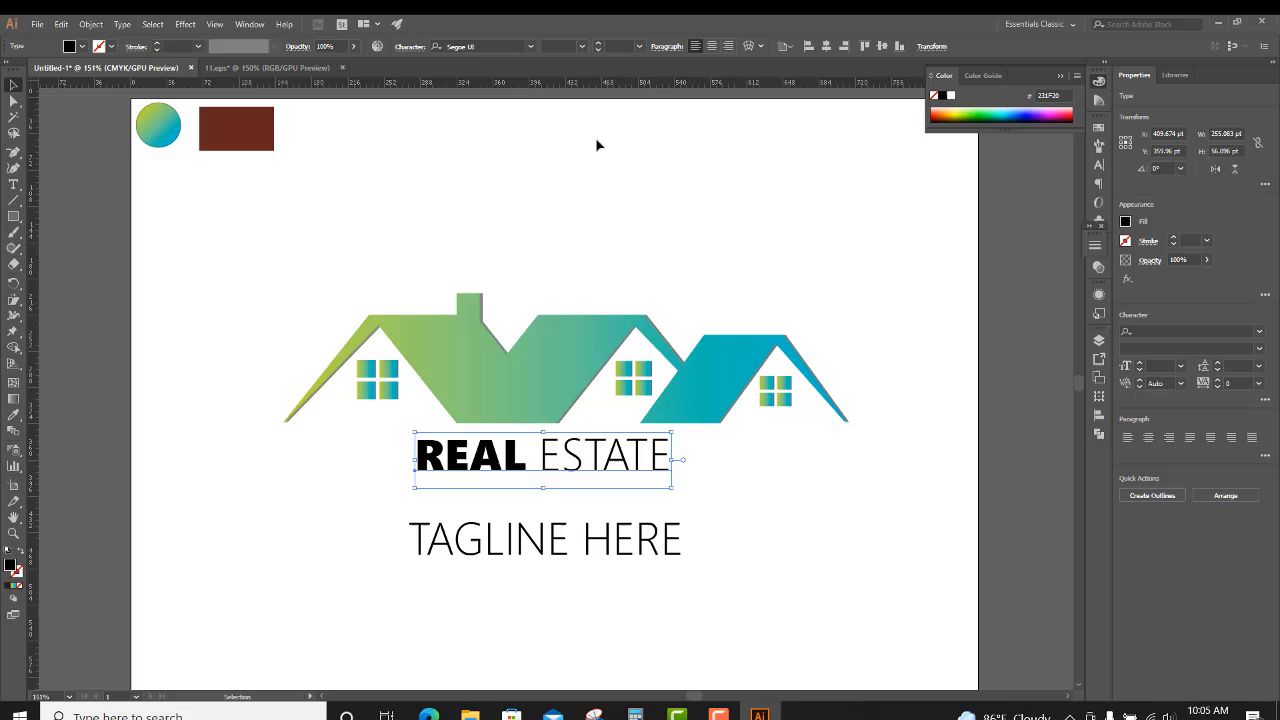
click(597, 50)
click(597, 50)
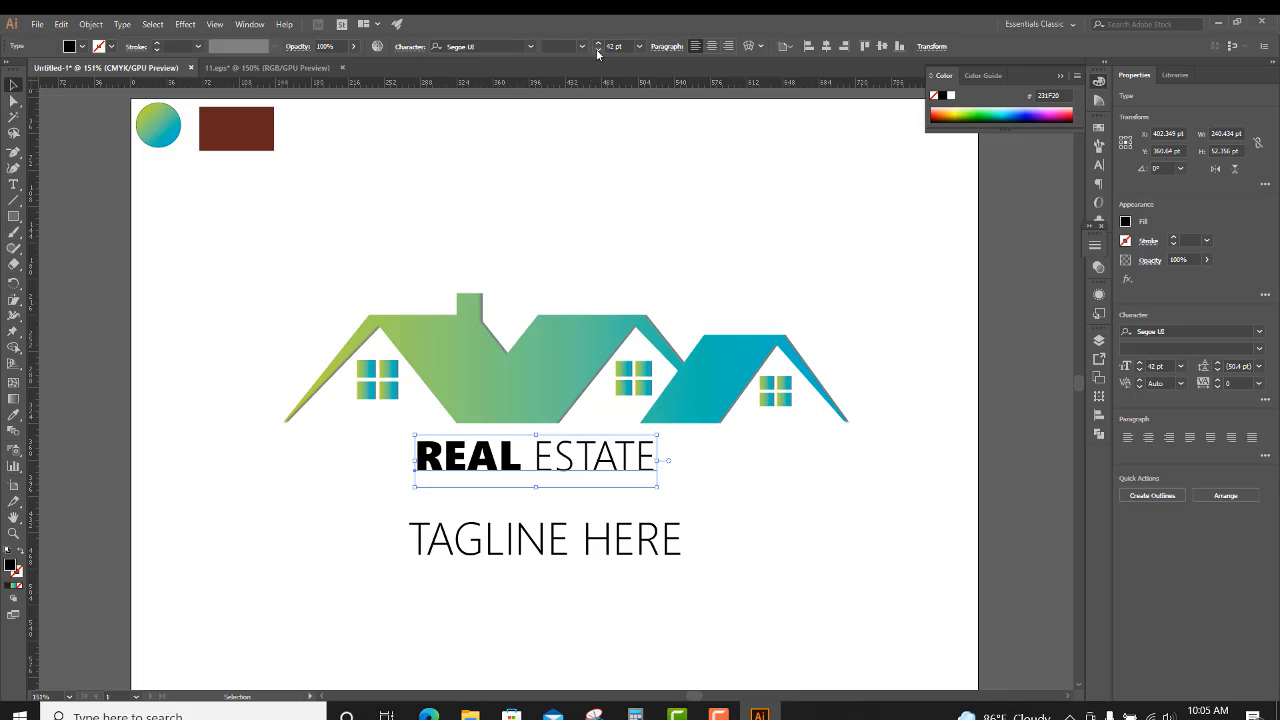
key(Right)
key(Right)
key(Right)
key(Right)
key(Right)
key(Right)
key(Right)
key(Right)
key(Right)
key(Right)
key(Right)
key(Right)
key(Right)
key(Right)
key(Right)
key(Right)
key(Right)
key(Right)
key(Right)
key(Right)
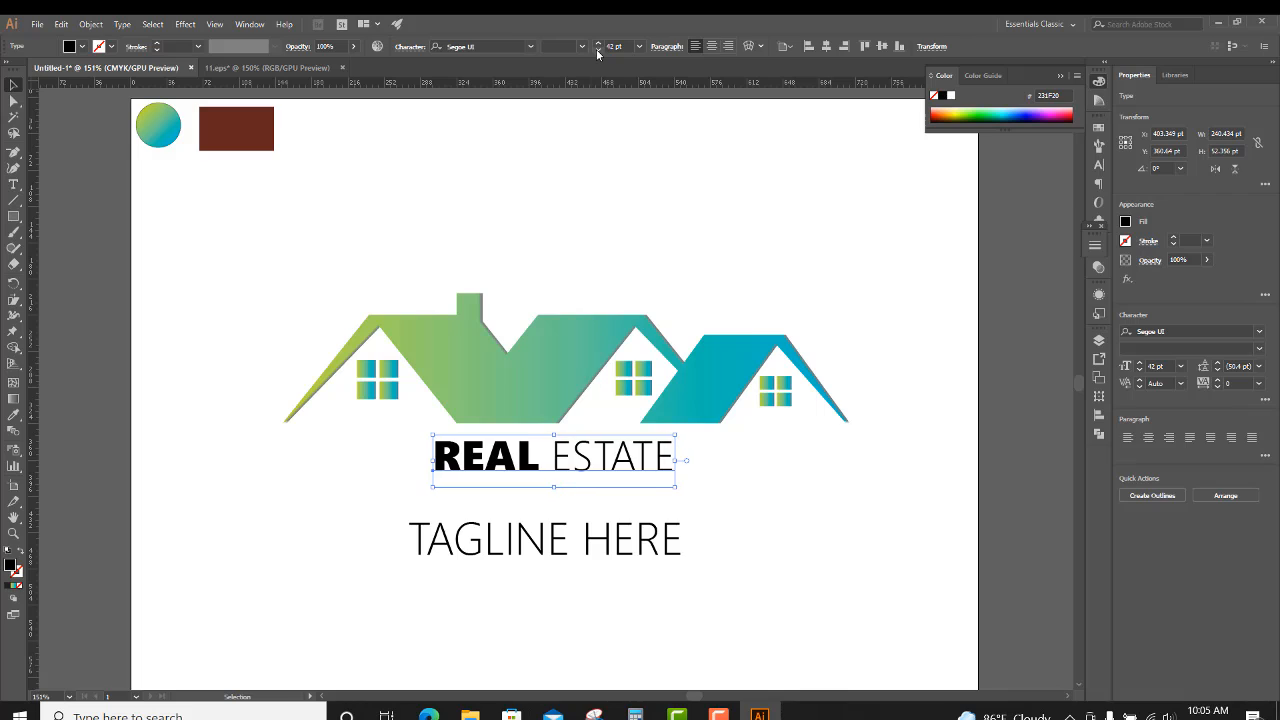
click(826, 46)
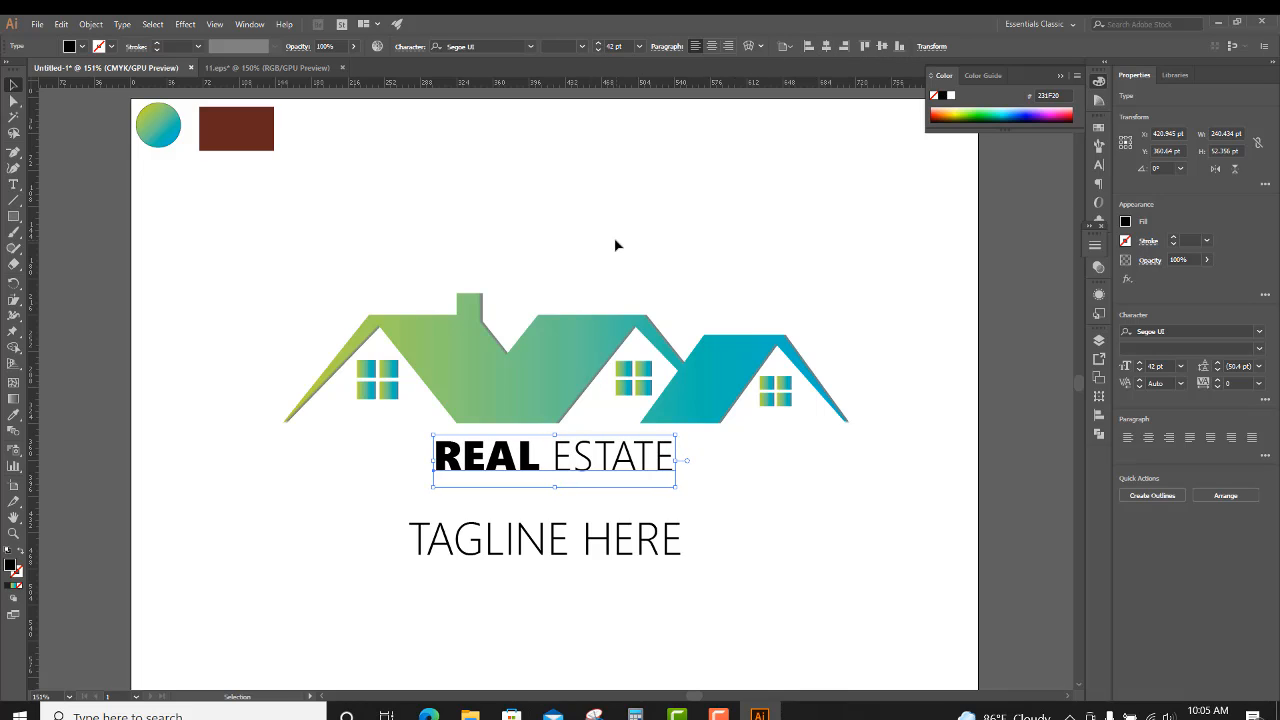
- Group all the roofs, windows and chimney, and center the group horizontally on the artboard
click(614, 240)
drag(258, 286, 848, 408)
right_click(717, 378)
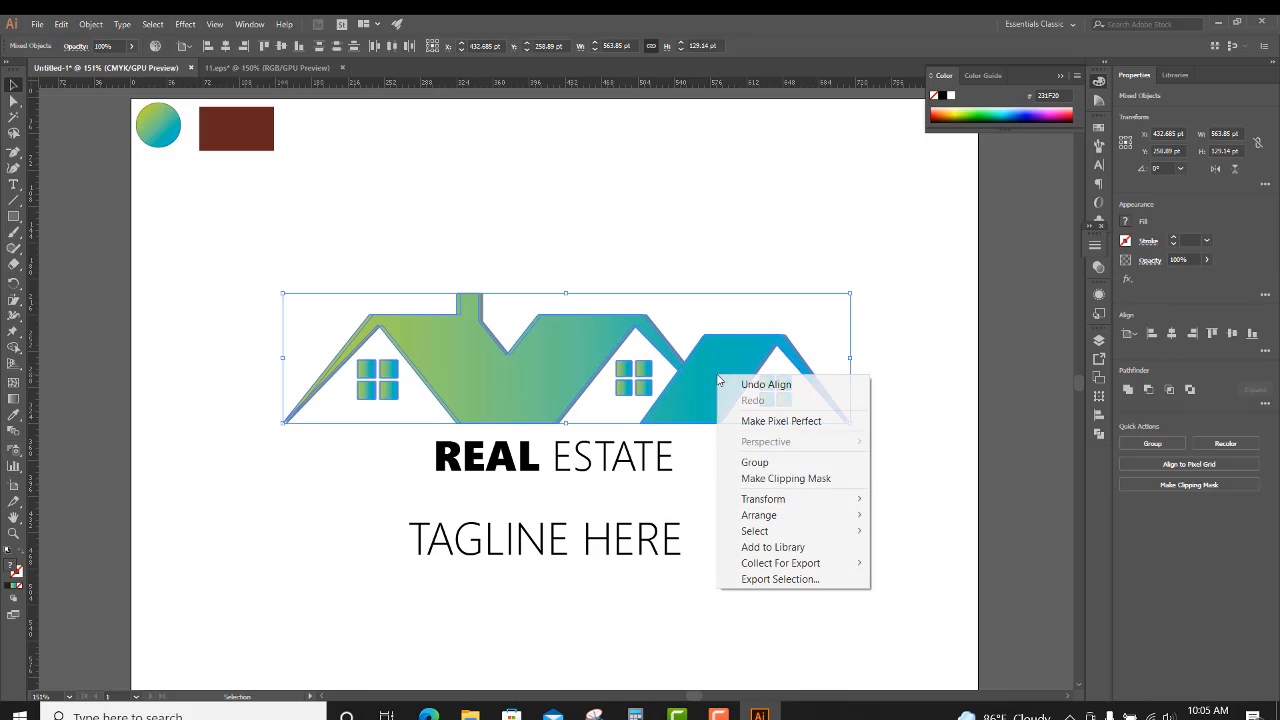
click(775, 462)
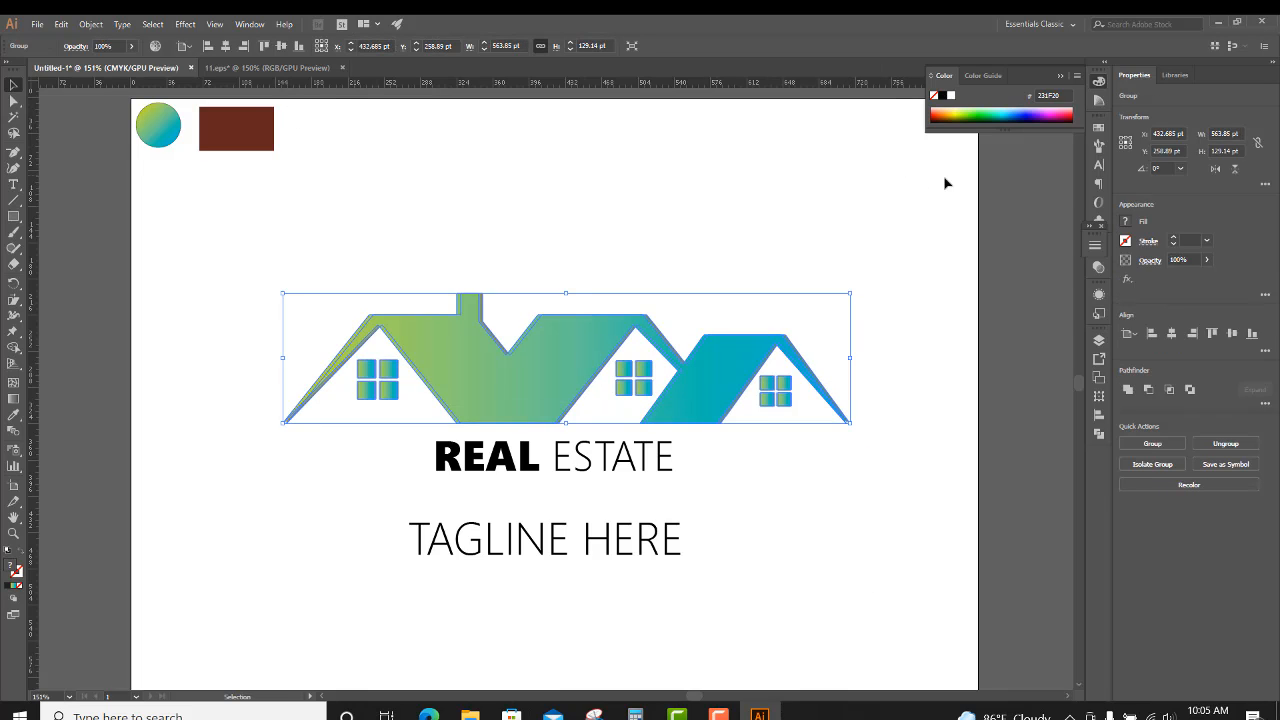
click(226, 46)
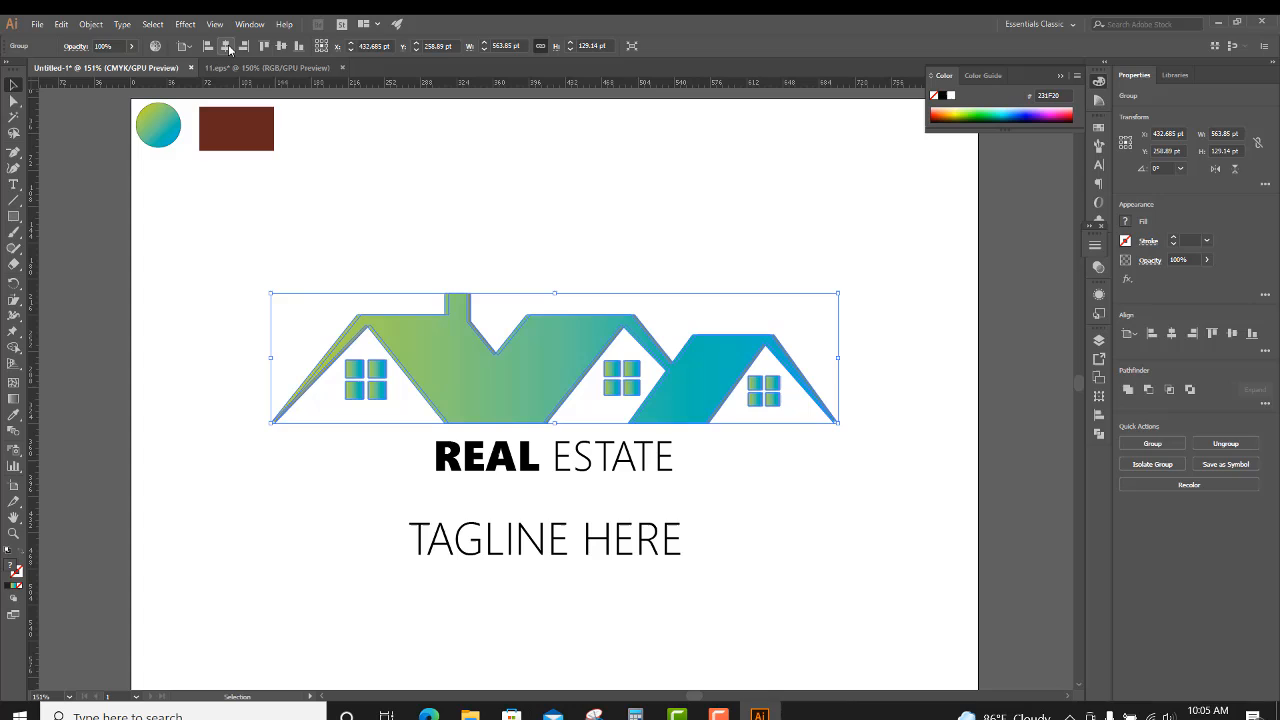
- Move the REAL ESTATE heading up 5 pt, closer to the roofs
click(565, 237)
click(657, 480)
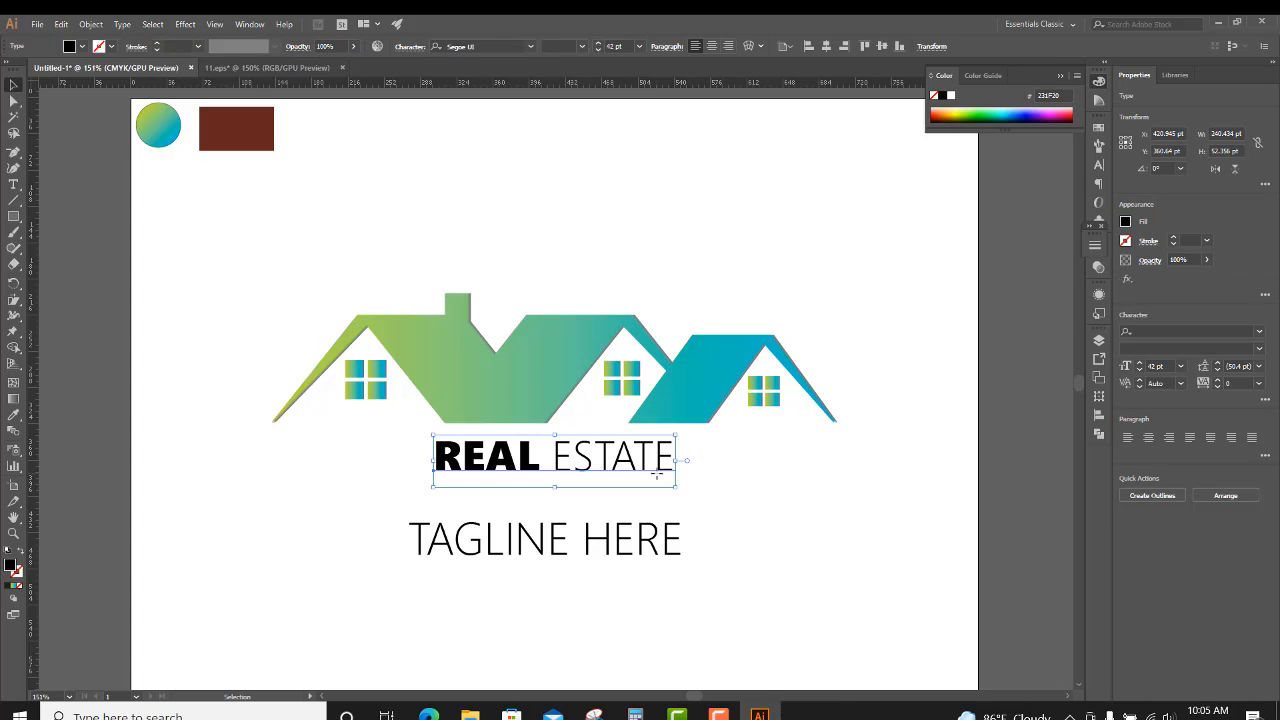
drag(657, 479, 657, 474)
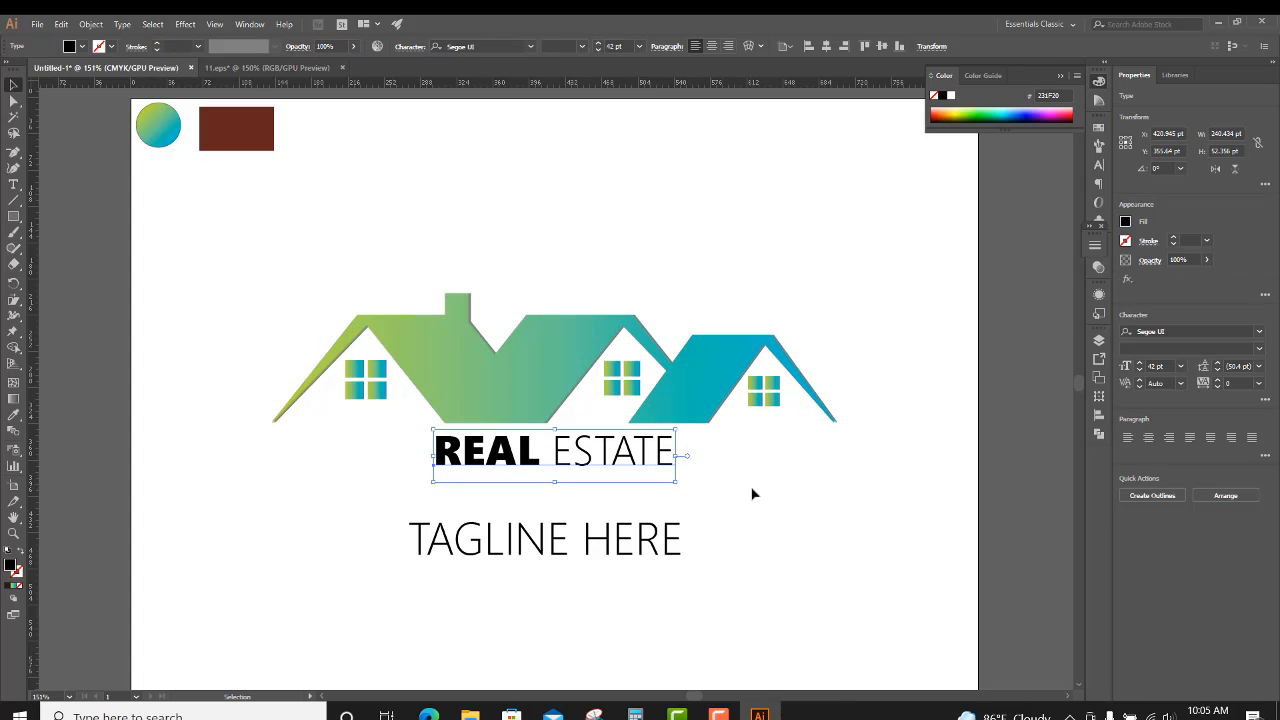
- Shrink the TAGLINE HERE text to 16.43 pt in the Regular style and center it just beneath the heading
click(631, 557)
click(629, 556)
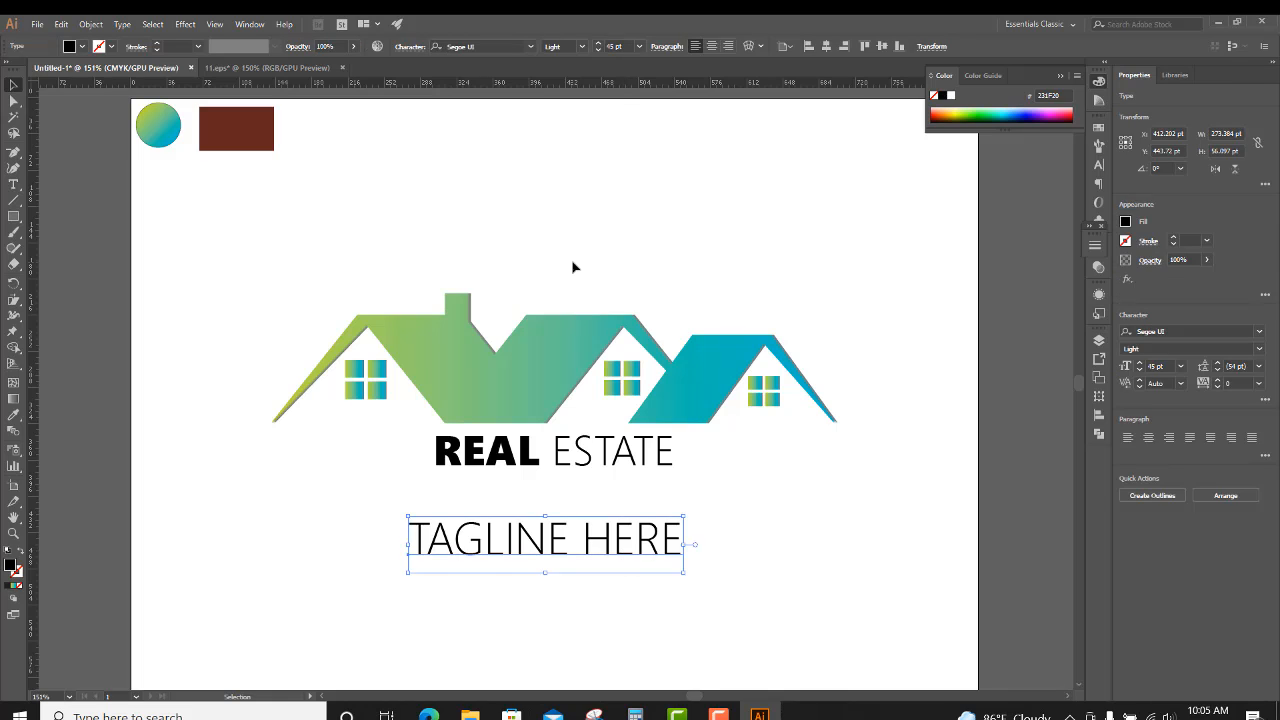
click(582, 47)
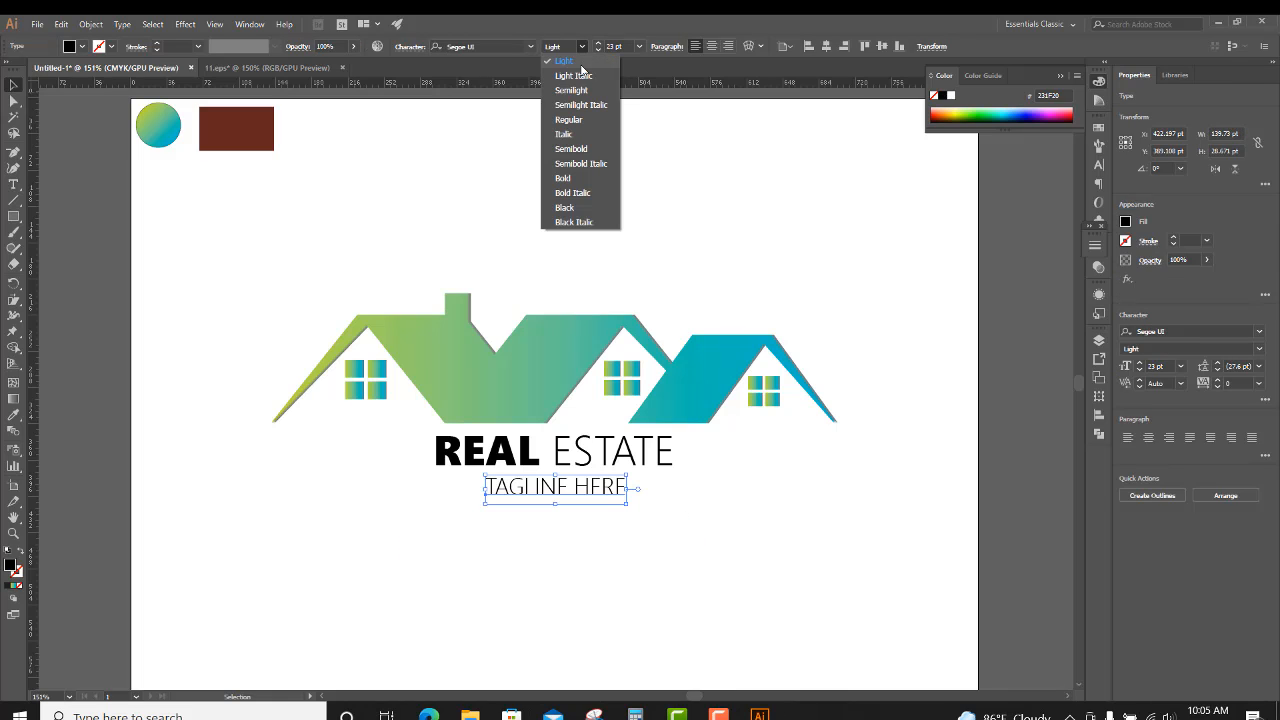
click(579, 120)
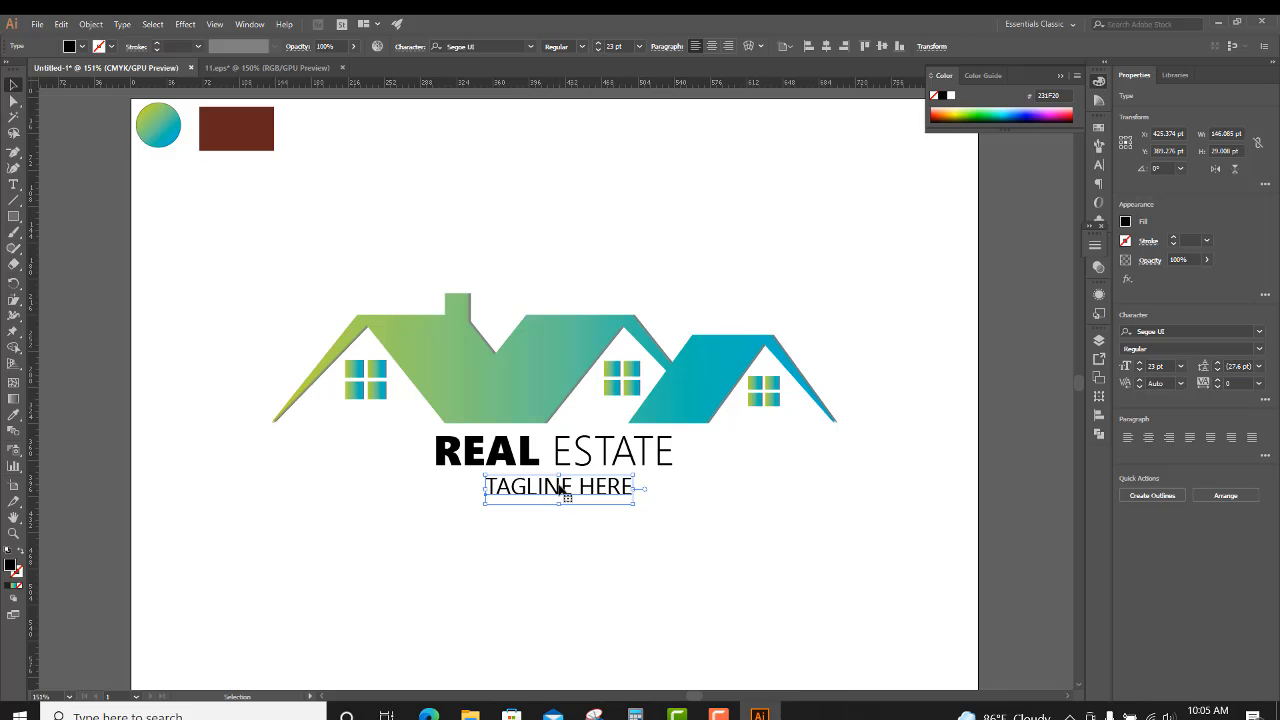
drag(559, 488, 564, 487)
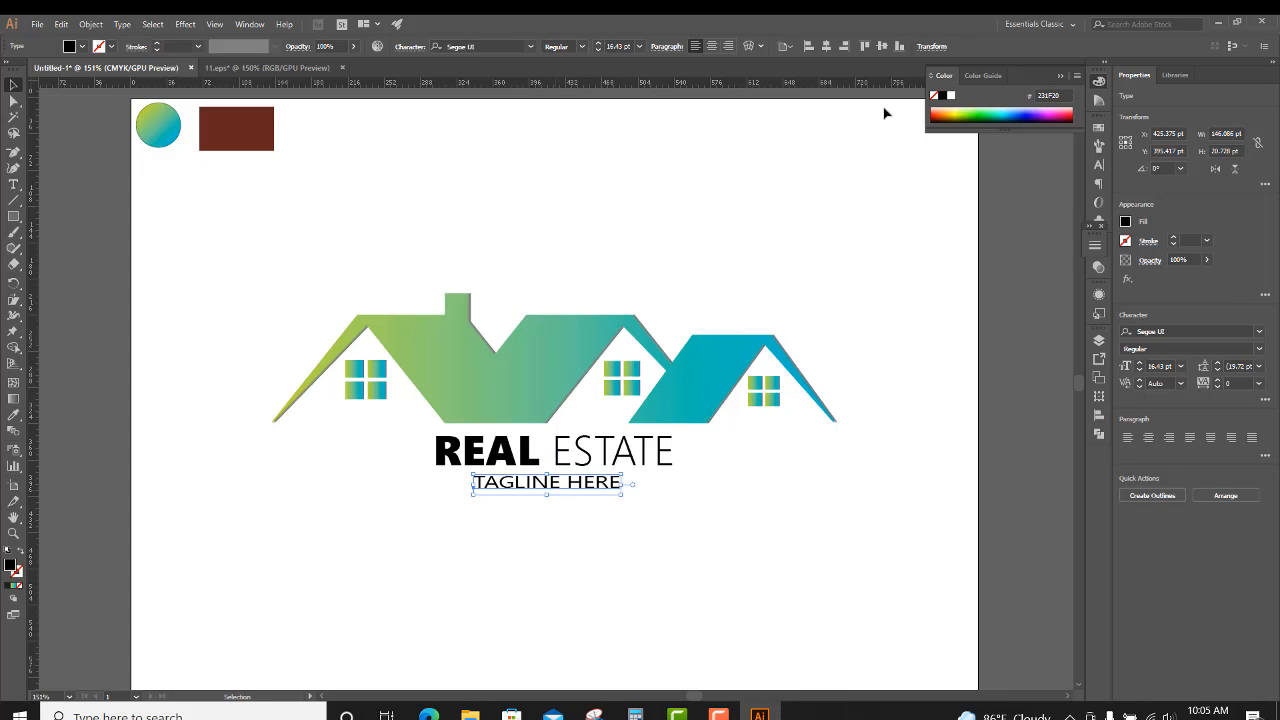
key(Up)
click(703, 232)
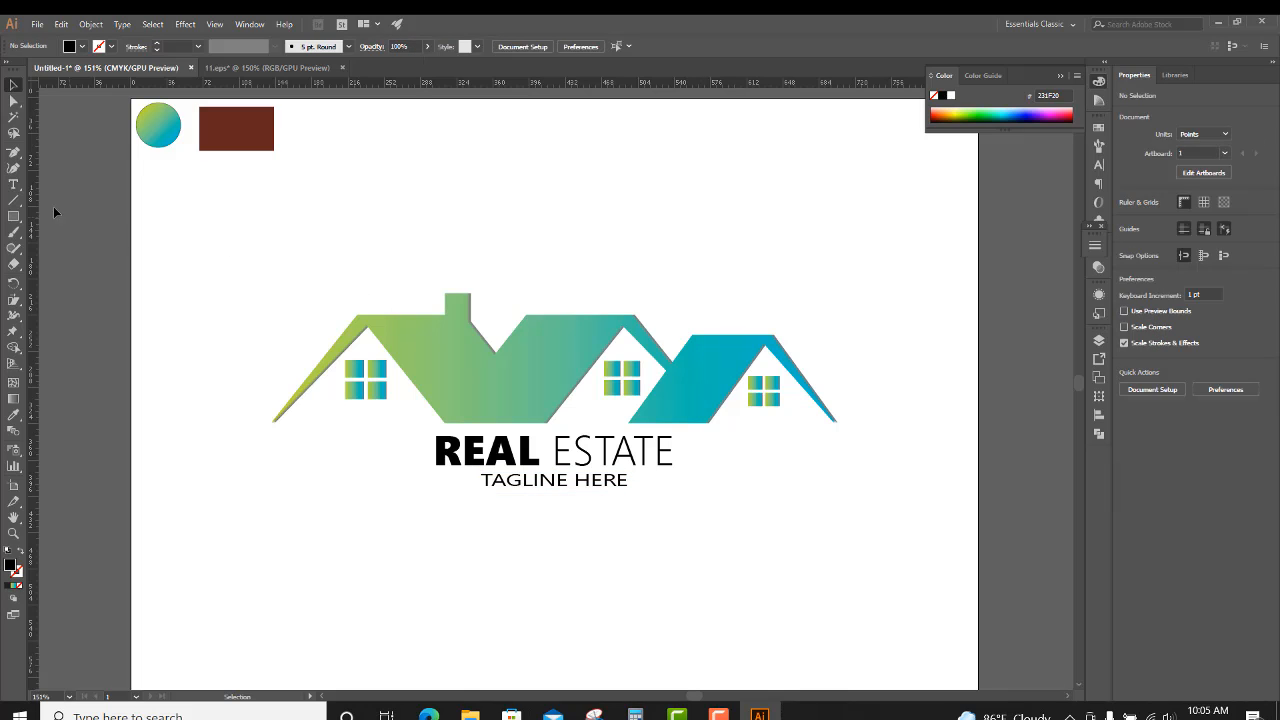
- Draw a horizontal line about 93 pt long to the left of the tagline with a 1 pt black stroke
click(14, 200)
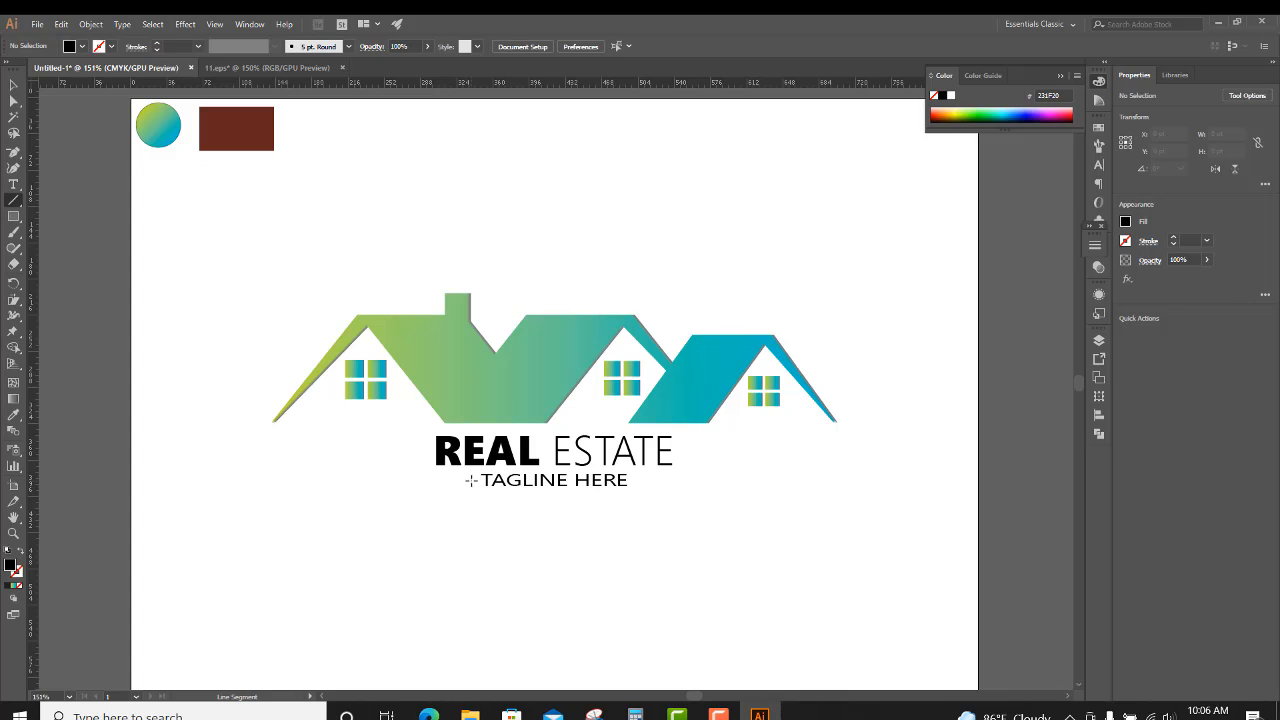
drag(470, 481, 377, 484)
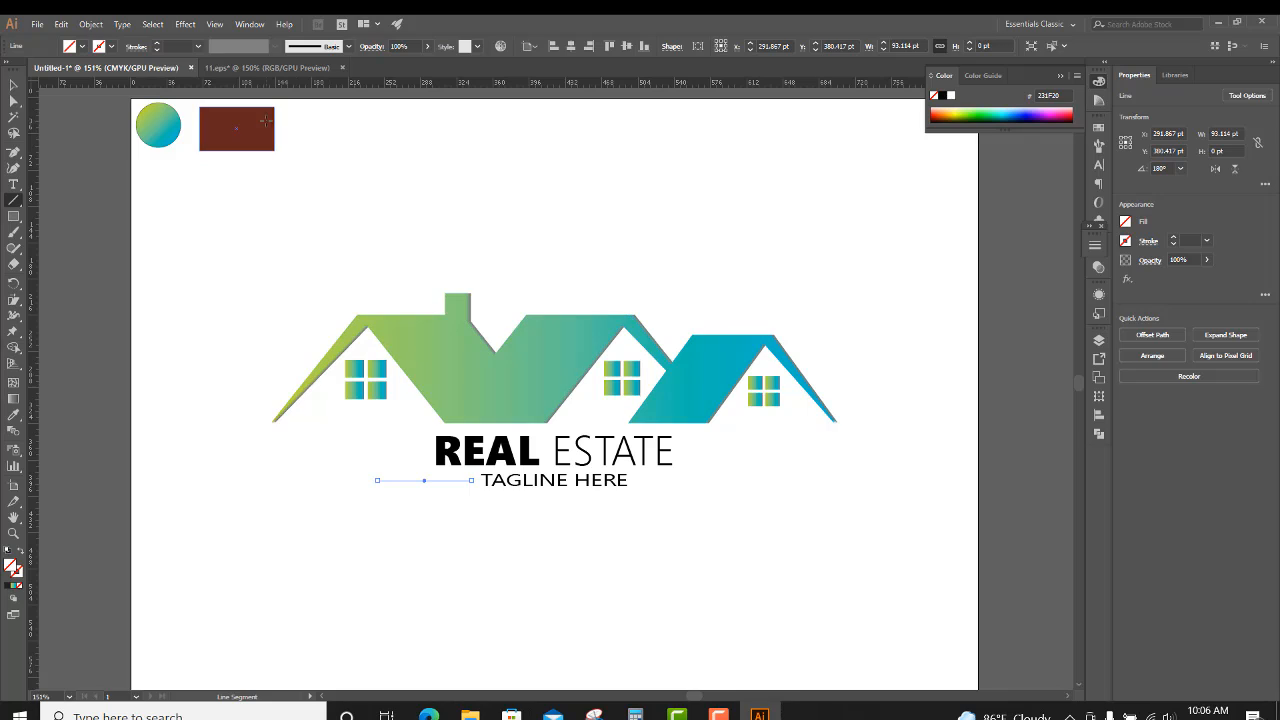
click(157, 44)
click(157, 44)
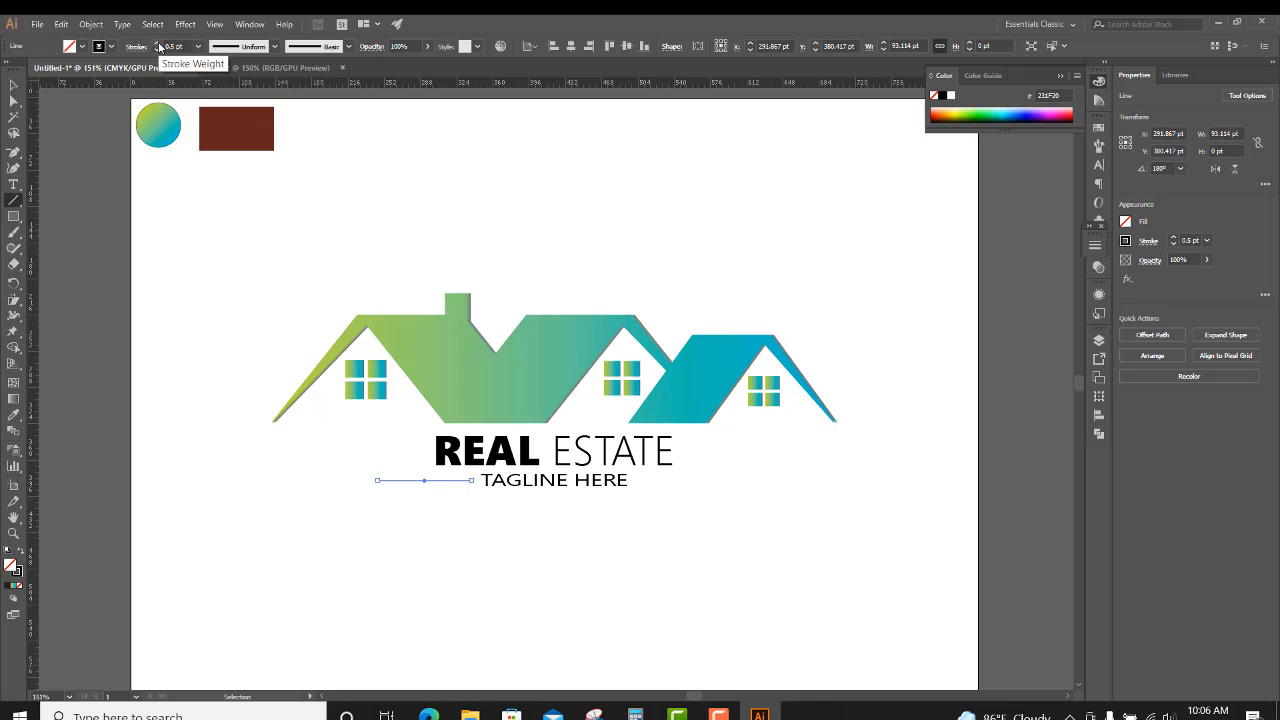
click(157, 44)
click(13, 85)
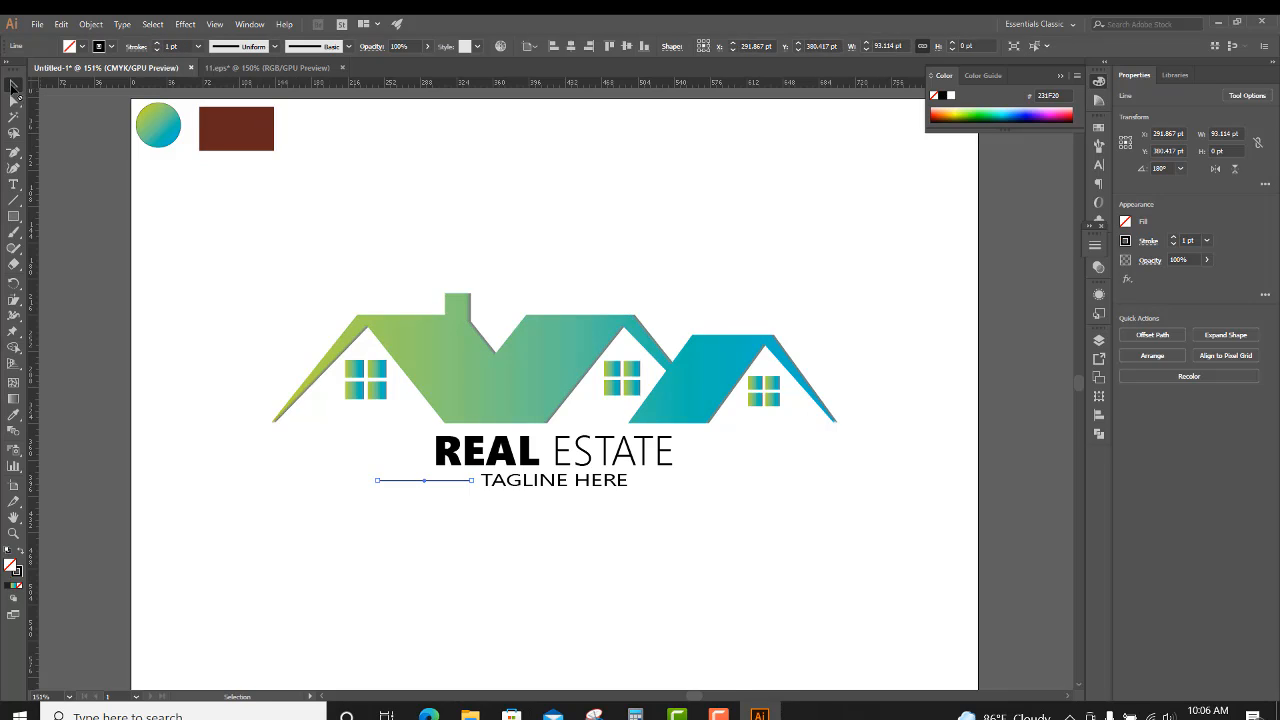
click(200, 241)
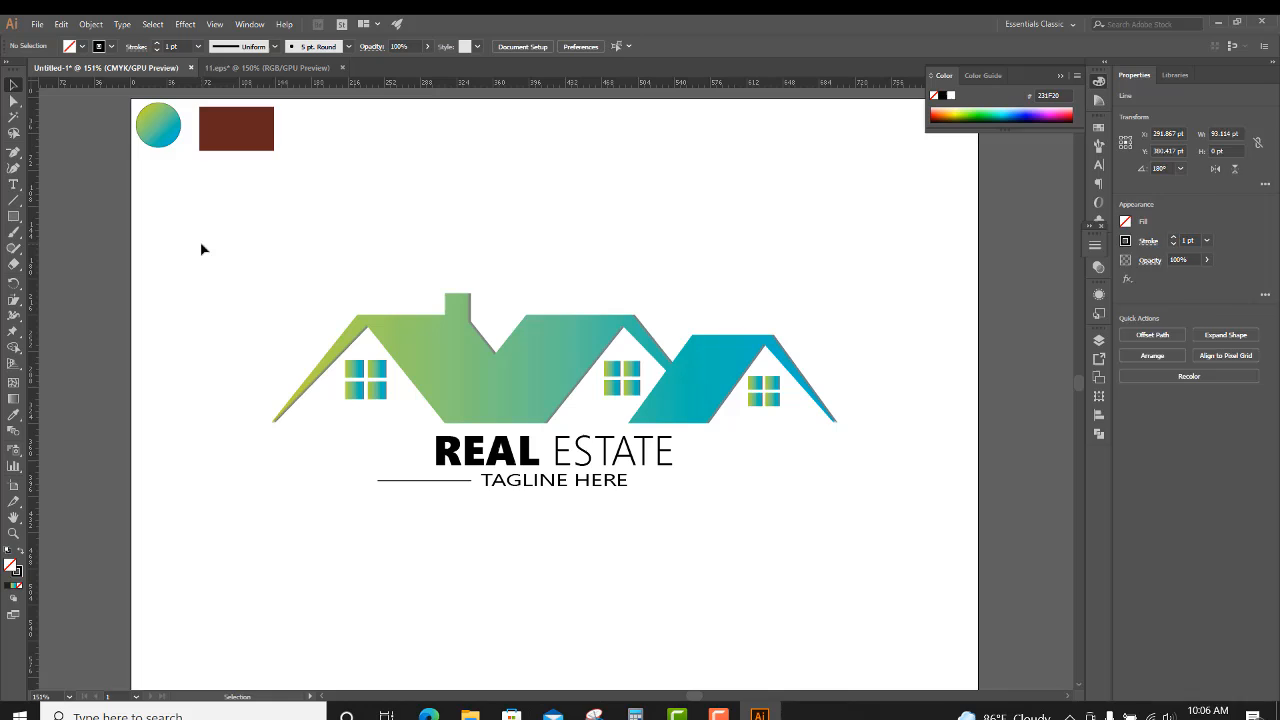
- Duplicate the tagline's left line to the matching position on the right side of the tagline
click(412, 481)
drag(412, 483, 674, 489)
click(670, 512)
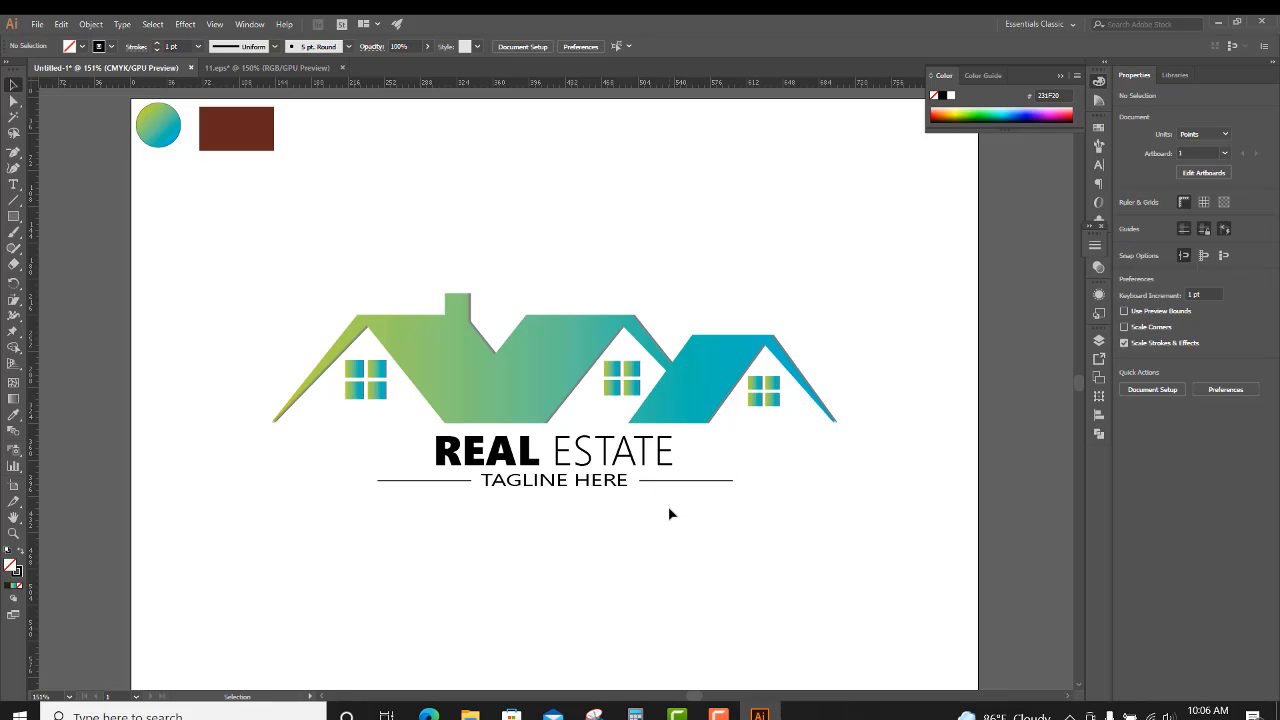
- Expand the heading, the tagline and both side lines into filled shapes
drag(706, 540, 398, 457)
right_click(495, 449)
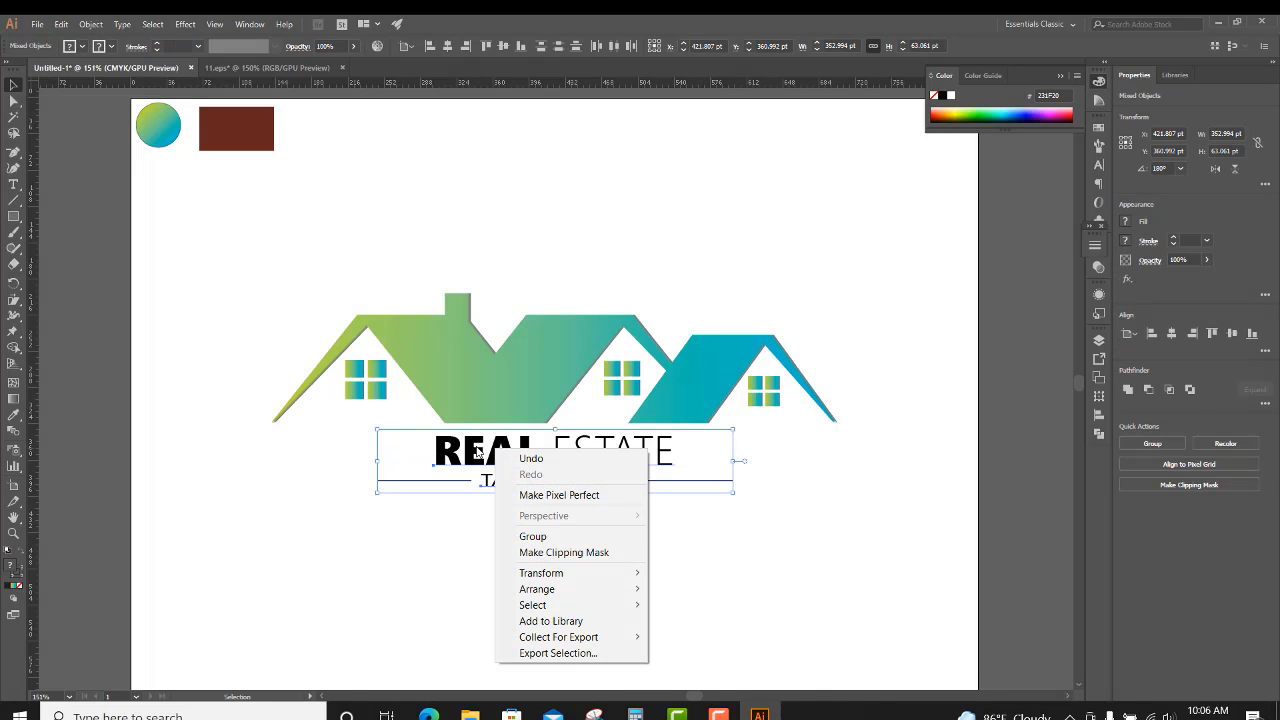
click(91, 23)
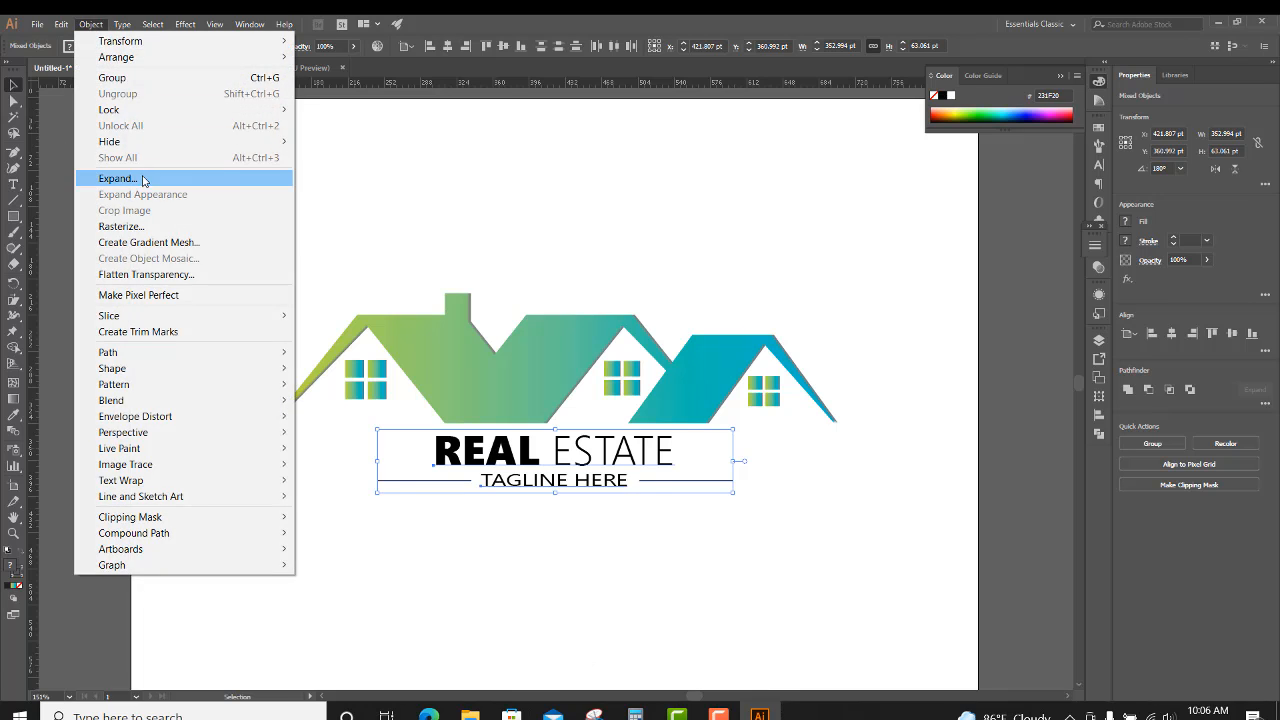
click(109, 177)
click(587, 396)
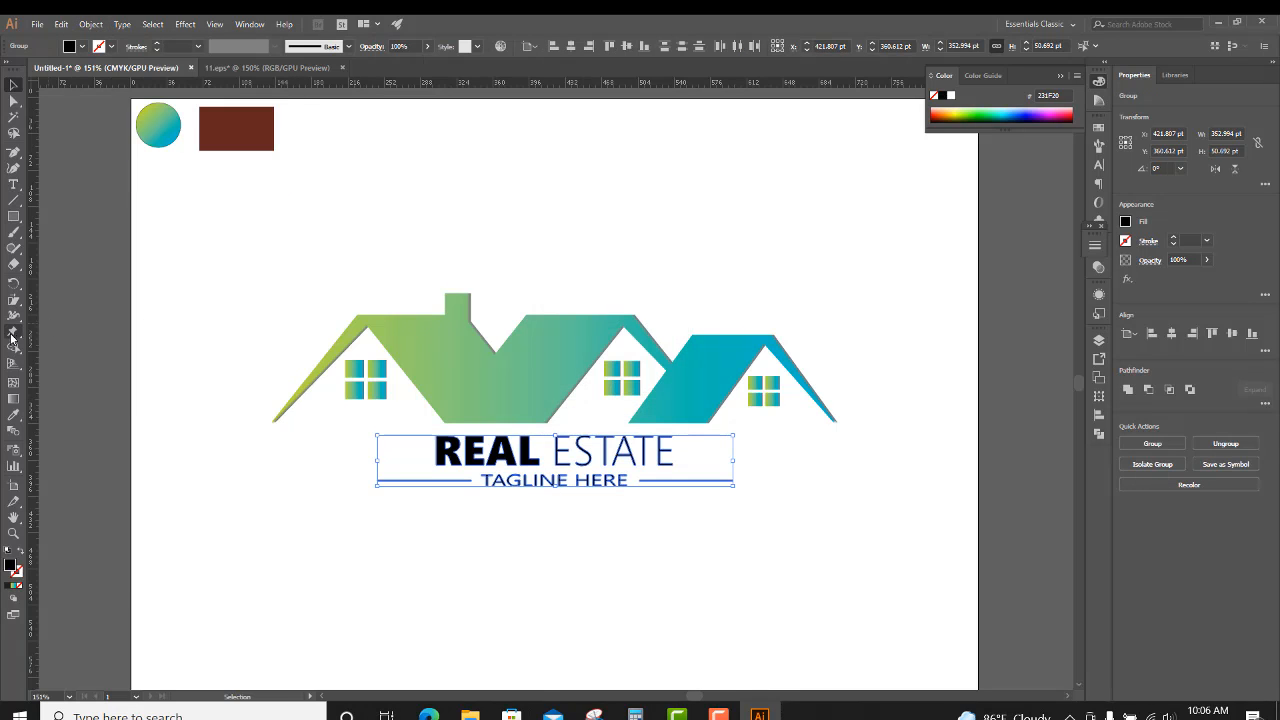
- Color the expanded heading, tagline and lines with the dark brown sampled from the reference rectangle
click(13, 415)
click(236, 128)
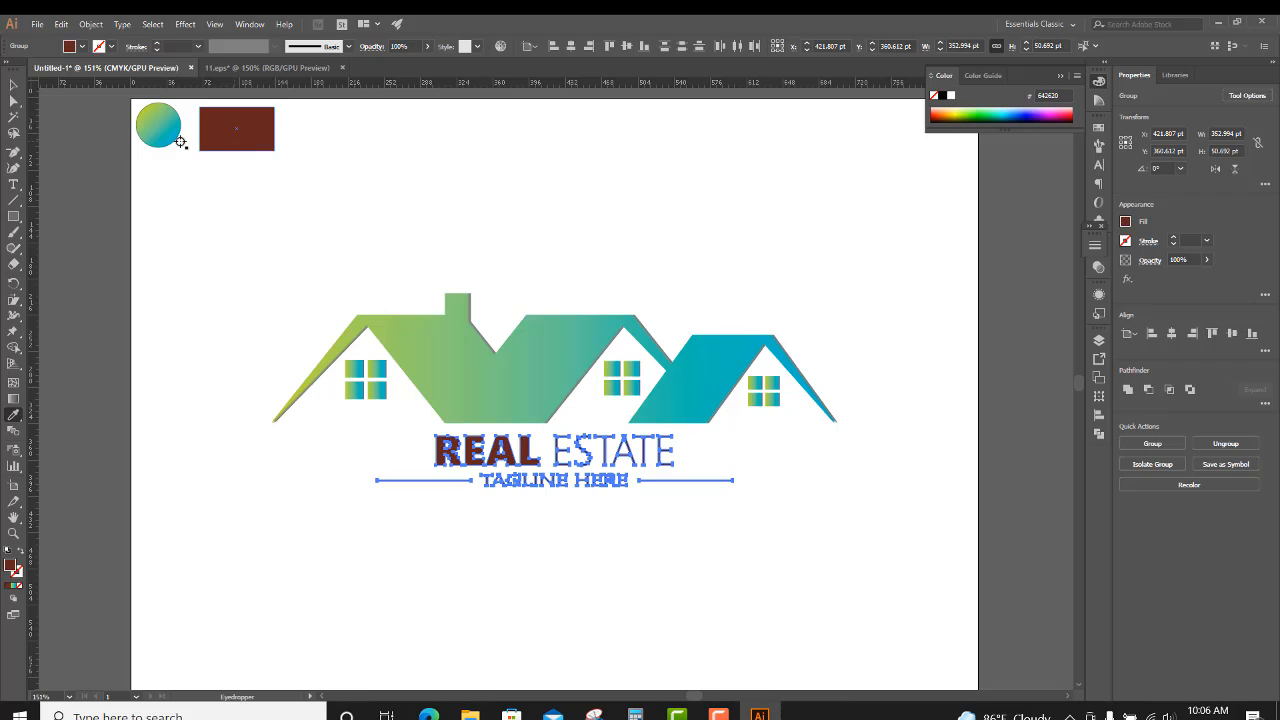
click(13, 84)
click(517, 184)
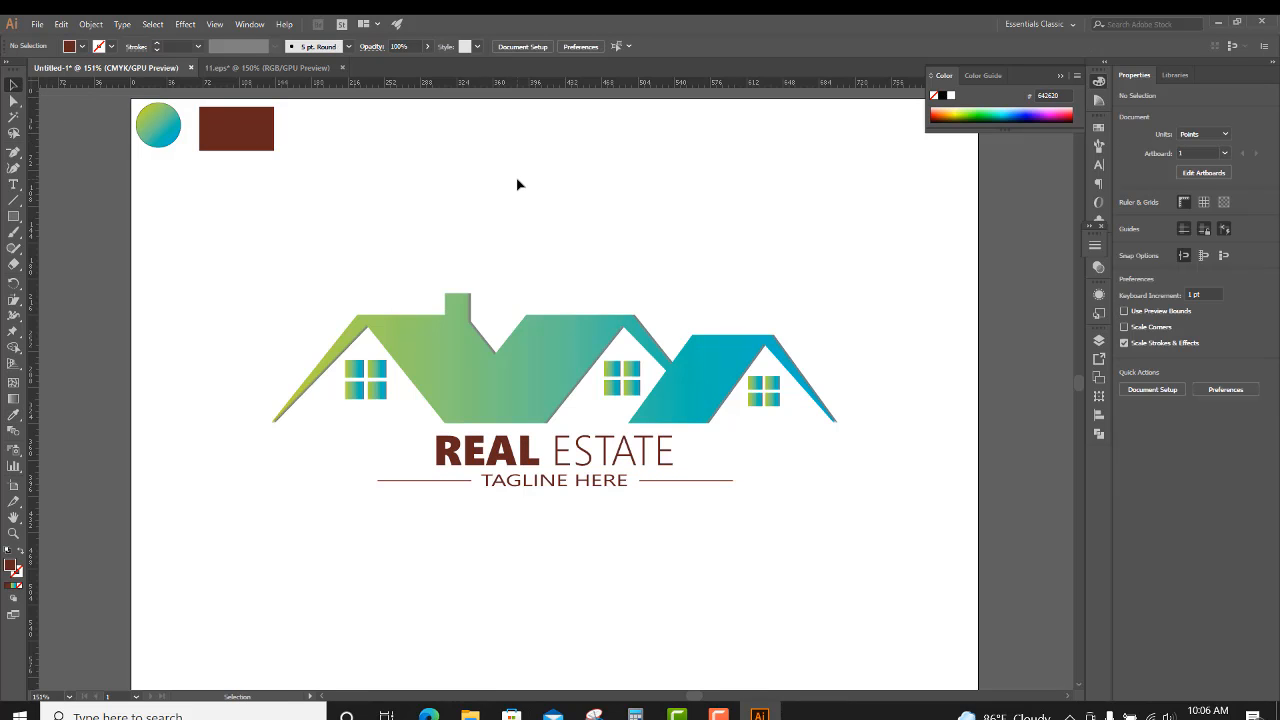